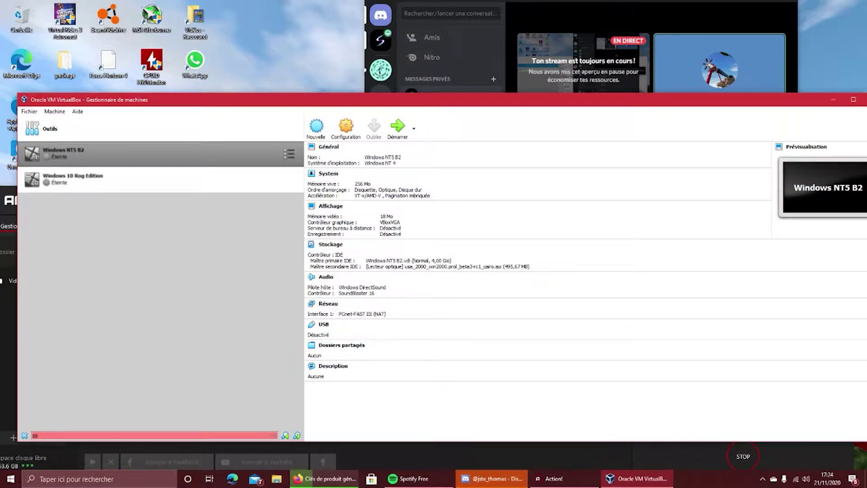
- Locate the Win10_Pro_x64_1511_Eng_HP_OEM image in the Downloads folder, then return to the virtual machine manager
key("super+e")
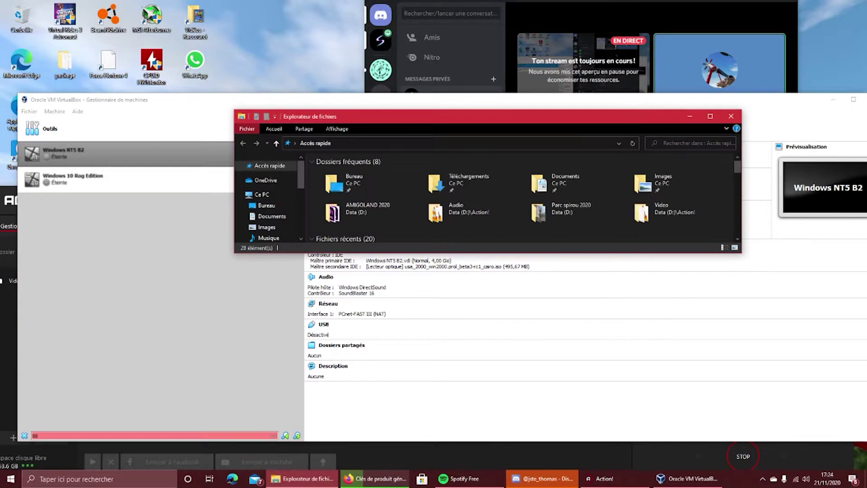
scroll(268, 199, "down", 3)
left_click(277, 191)
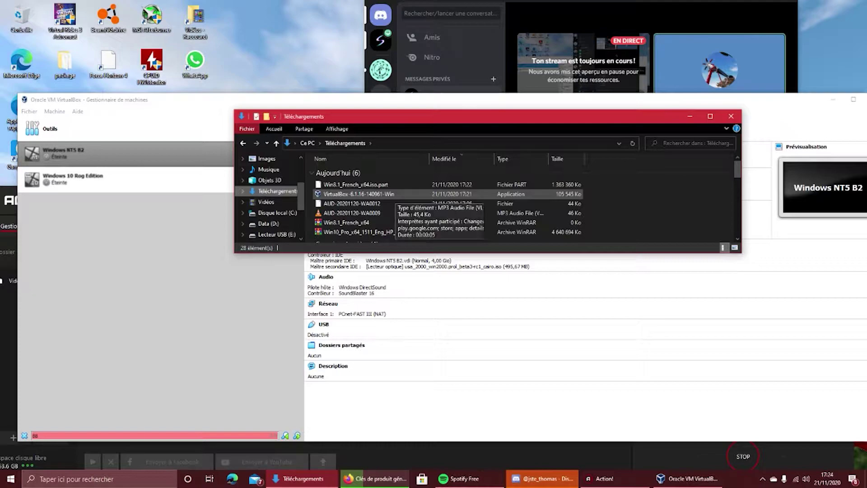
left_click(352, 213)
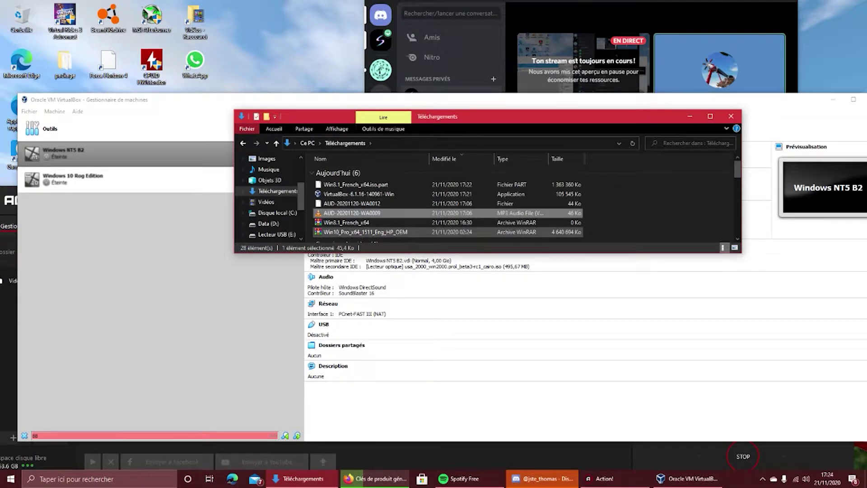
left_click(365, 232)
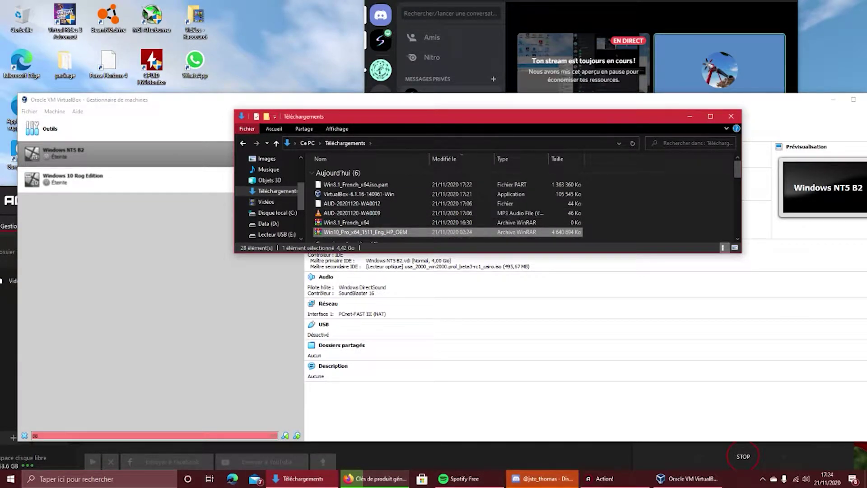
key("alt+Tab")
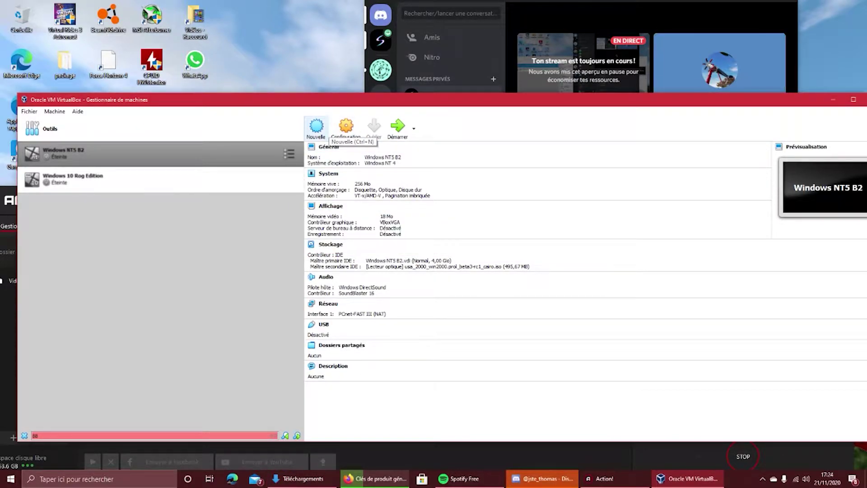
- Start a new virtual machine named "Windows 10 Build 1511" with type Microsoft Windows and version Windows 10 (64-bit)
left_click(316, 126)
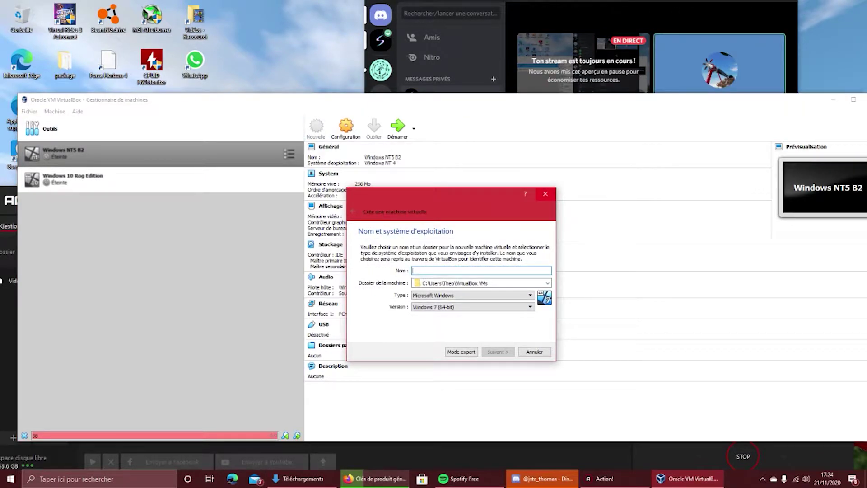
left_click(497, 295)
left_click(497, 296)
left_click(497, 296)
left_click(497, 296)
left_click(482, 271)
type("W")
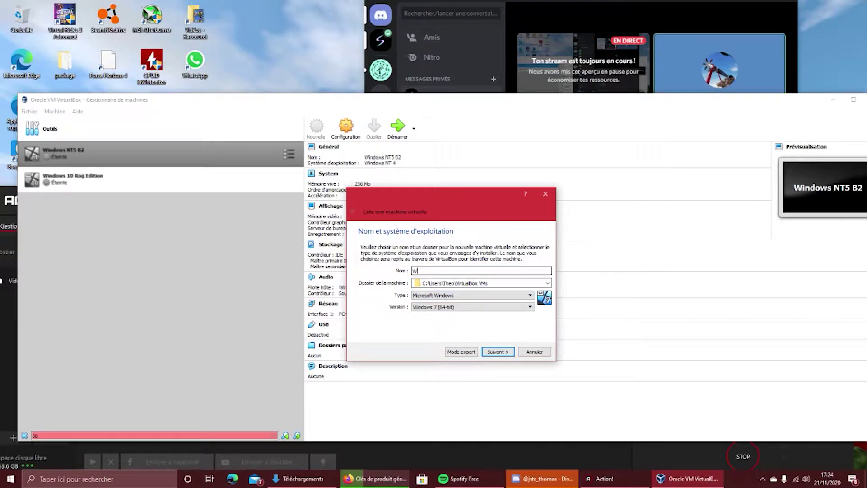
type("INDW")
key("BackSpace")
key("BackSpace")
type("indows ")
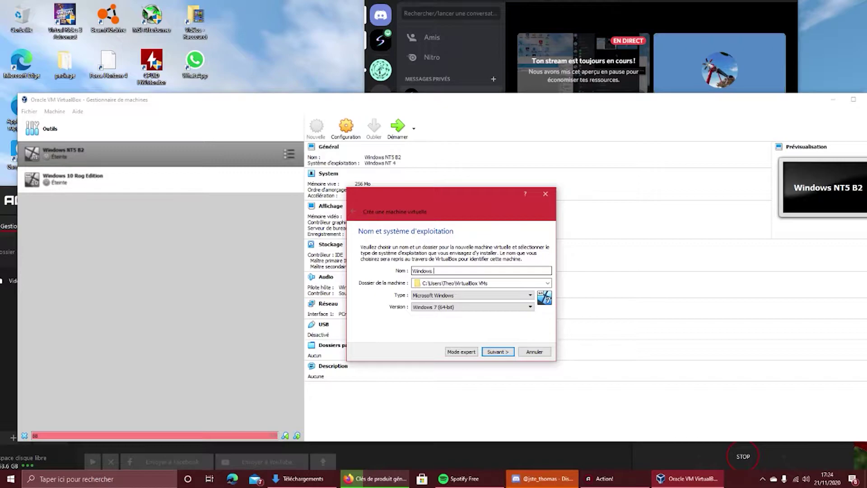
type("10")
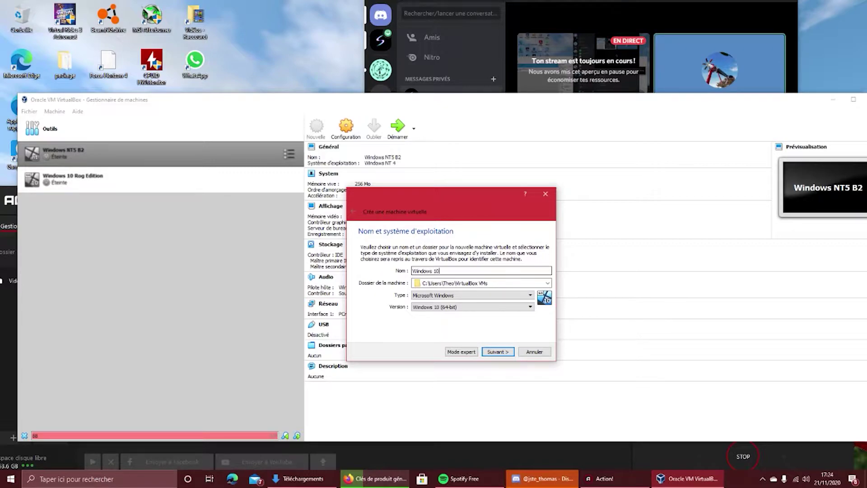
type(" Buiopd 1511")
left_click(492, 307)
left_click(492, 307)
key("Return")
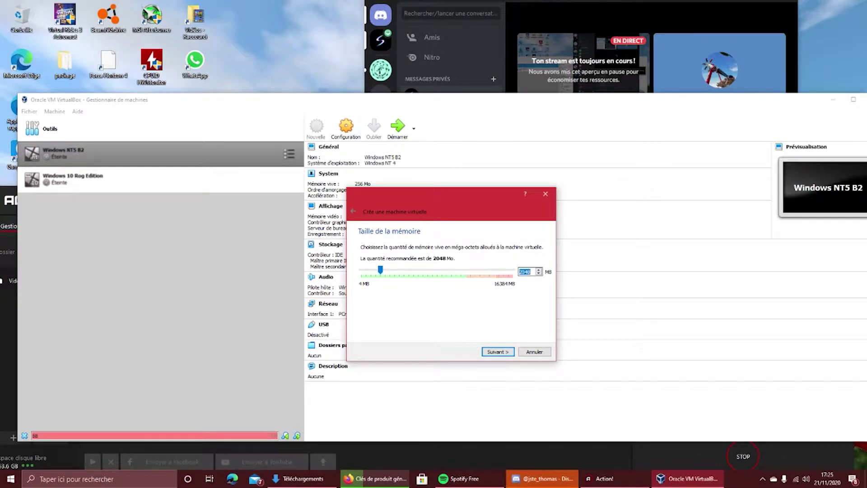
- Set the new virtual machine's memory to 4096 MB
type("406")
type("96")
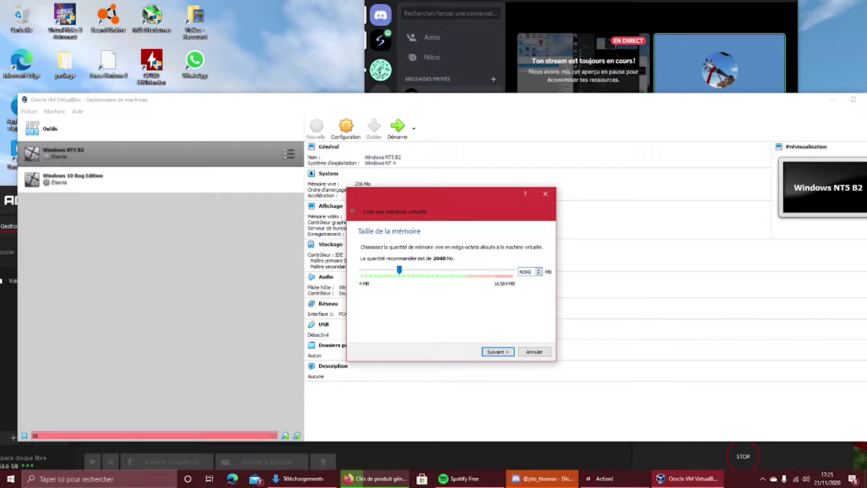
key("Return")
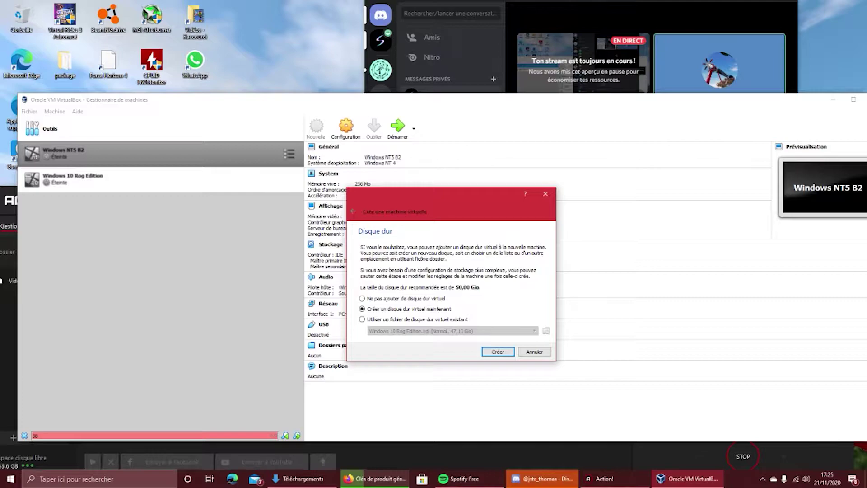
- Create a dynamically allocated VDI virtual hard disk of about 36.79 GiB for the new machine
key("Return")
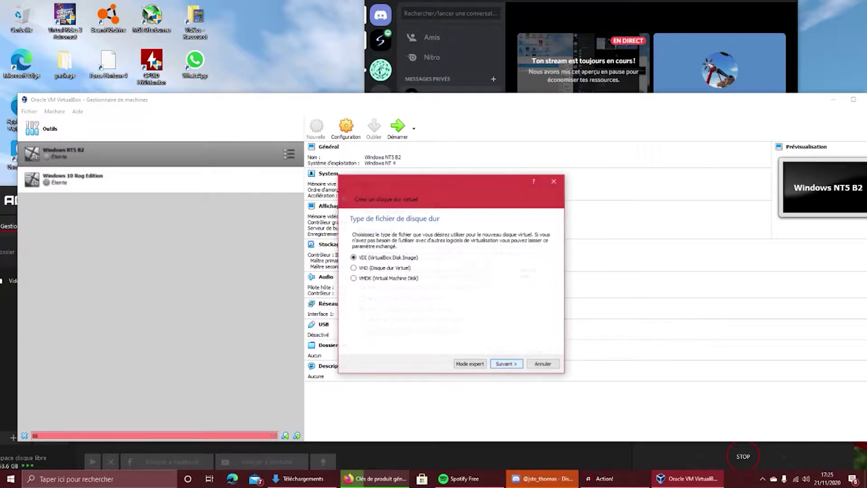
key("Return")
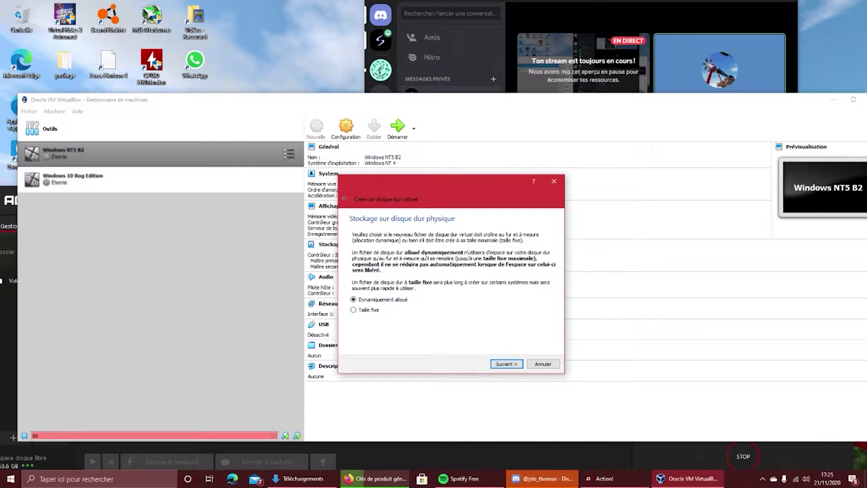
key("Return")
left_click_drag(466, 283, 463, 282)
key("Return")
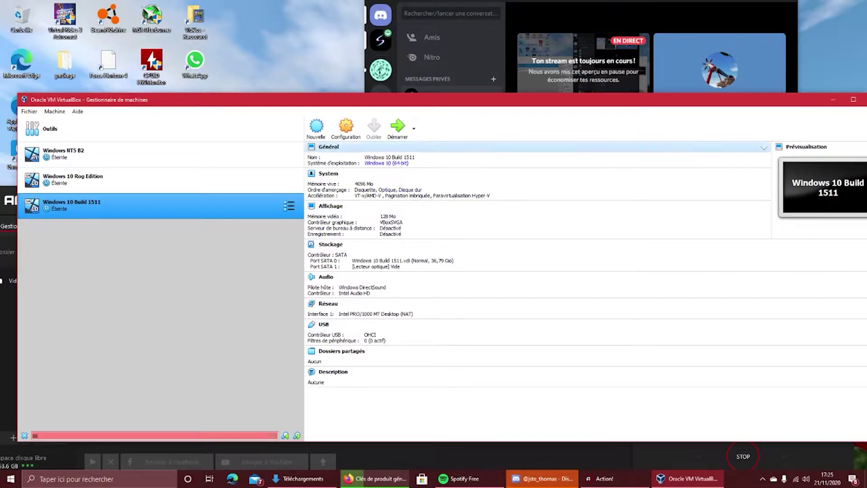
- Open the storage settings of Windows 10 Build 1511 and examine its virtual hard disk's attributes
left_click(346, 128)
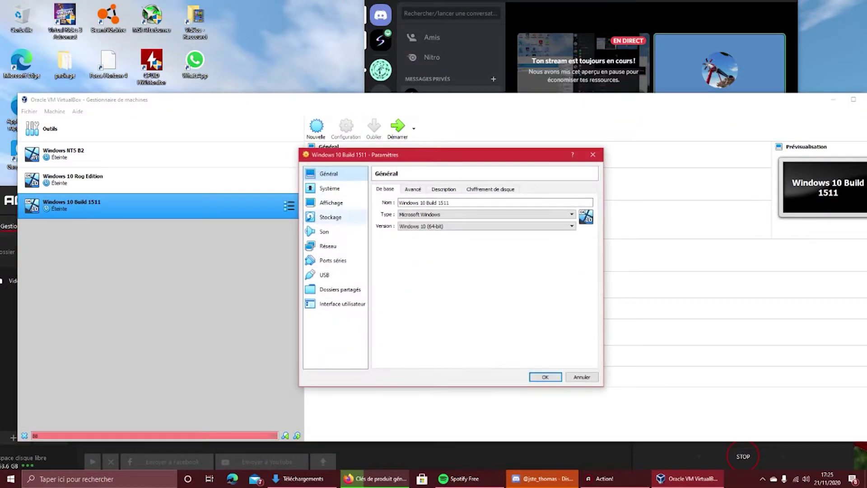
left_click(331, 217)
left_click(330, 188)
left_click(330, 217)
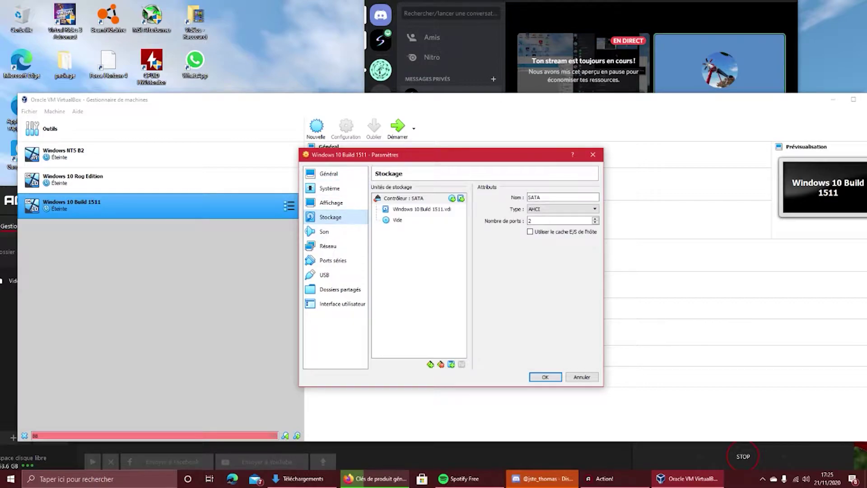
left_click(397, 220)
left_click(422, 209)
left_click(559, 198)
left_click(559, 197)
left_click(559, 198)
left_click(559, 197)
left_click(559, 198)
left_click(559, 198)
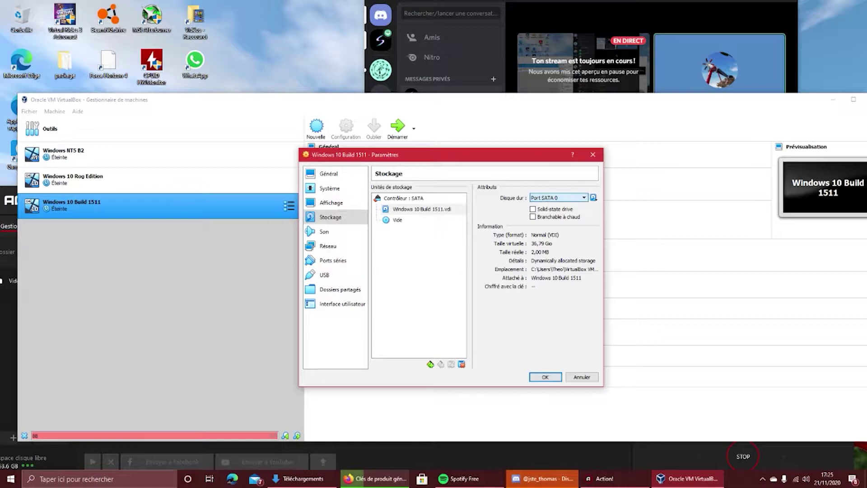
- Open the optical disk selector for the empty optical drive on SATA port 1
left_click(397, 220)
left_click(594, 198)
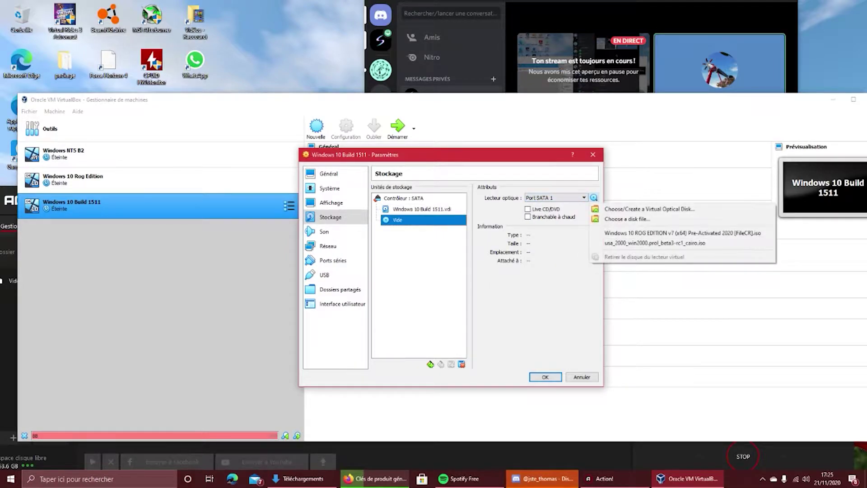
left_click(645, 208)
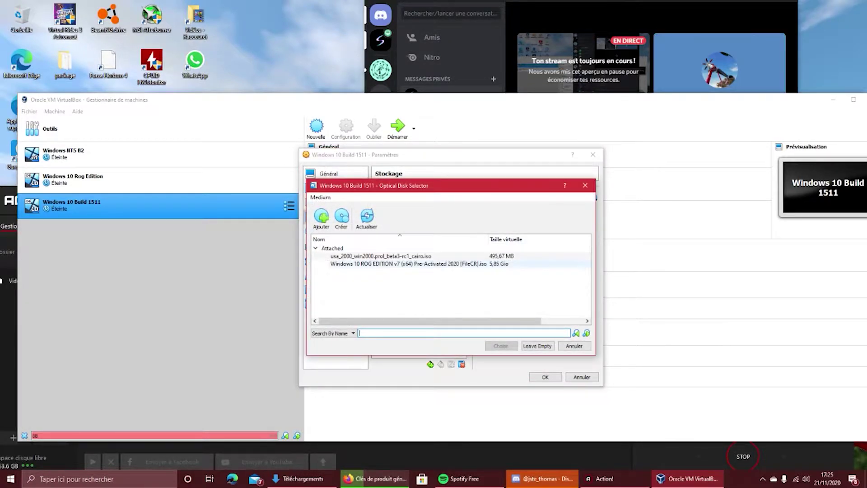
left_click(334, 333)
left_click(334, 334)
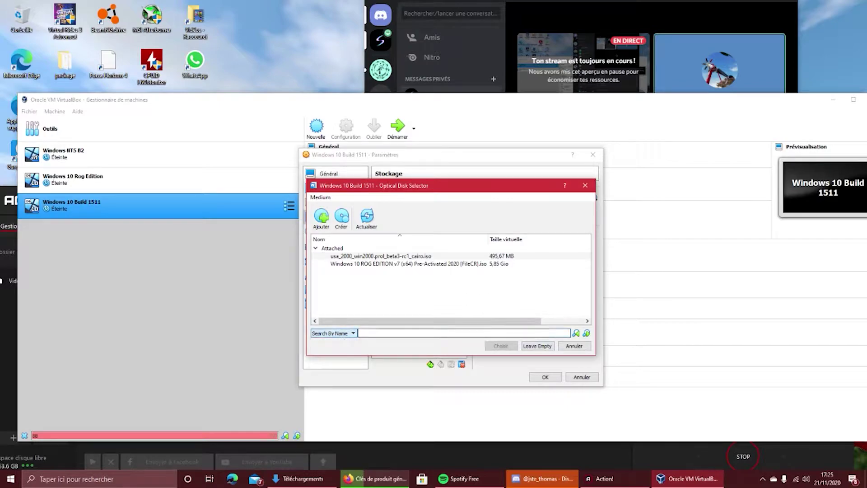
left_click(334, 333)
left_click(334, 333)
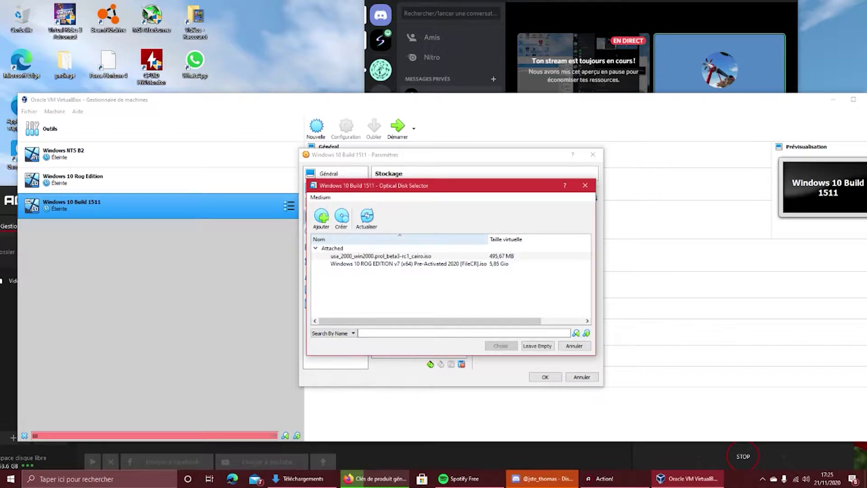
left_click(342, 216)
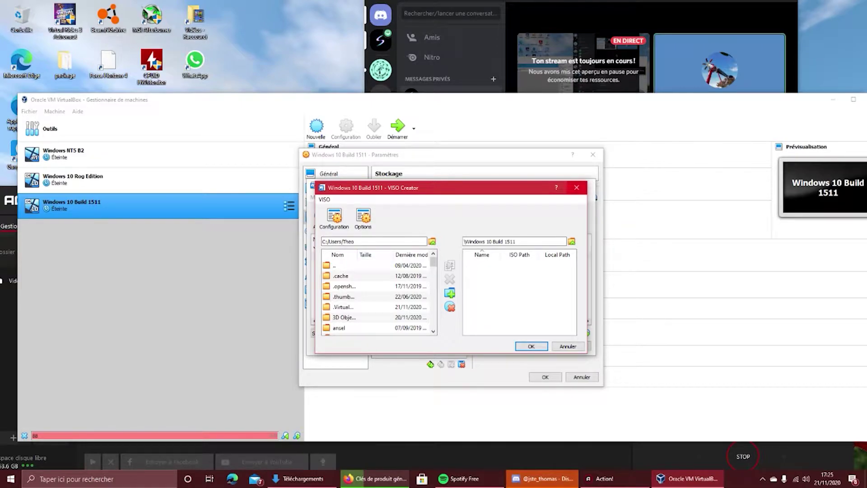
left_click(577, 187)
- Add Win10_Pro_x64_1511_Eng_HP_OEM from the Downloads folder to the list of optical disk images
left_click(321, 216)
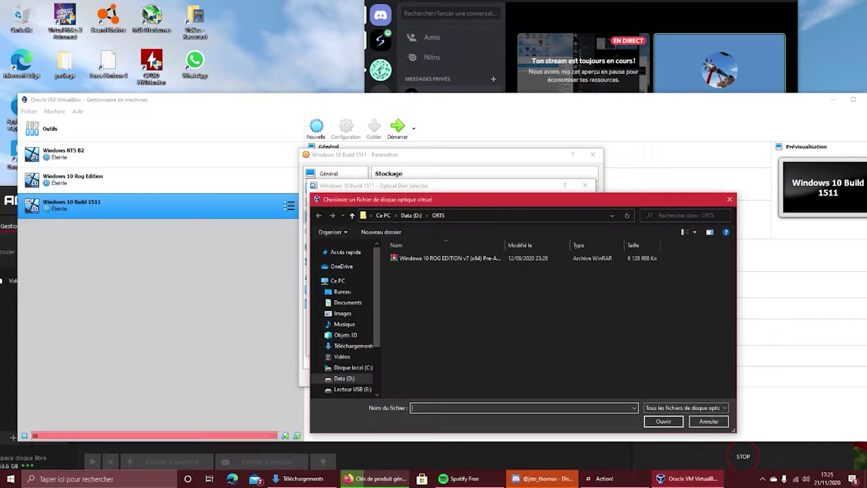
double_click(450, 258)
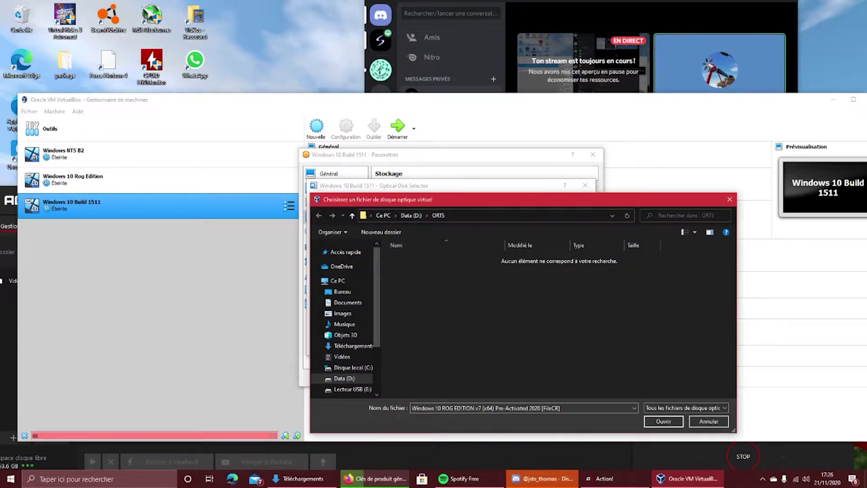
left_click(354, 346)
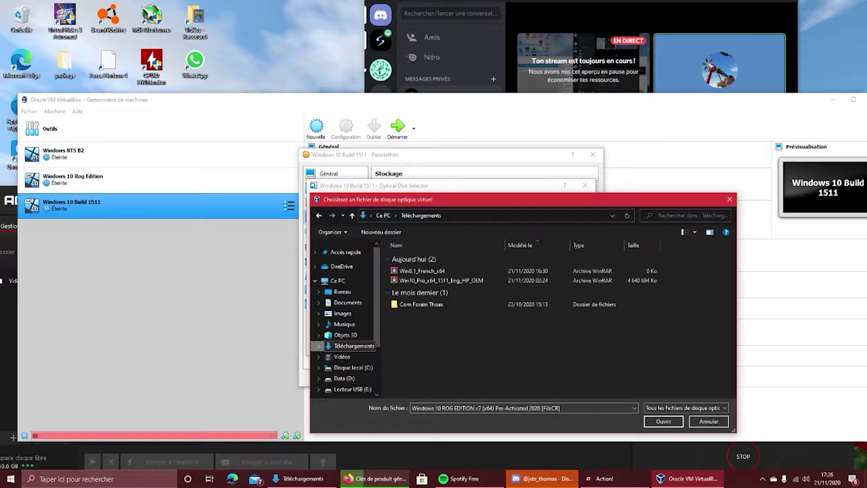
left_click(436, 280)
key("Return")
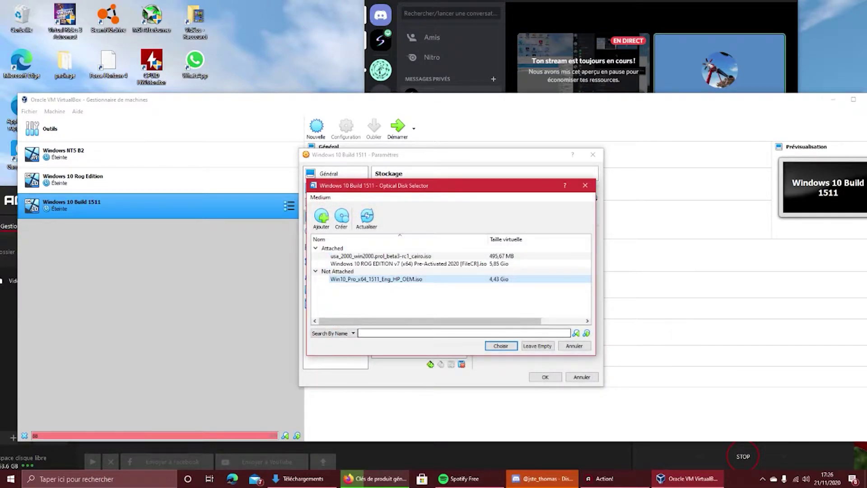
left_click(406, 263)
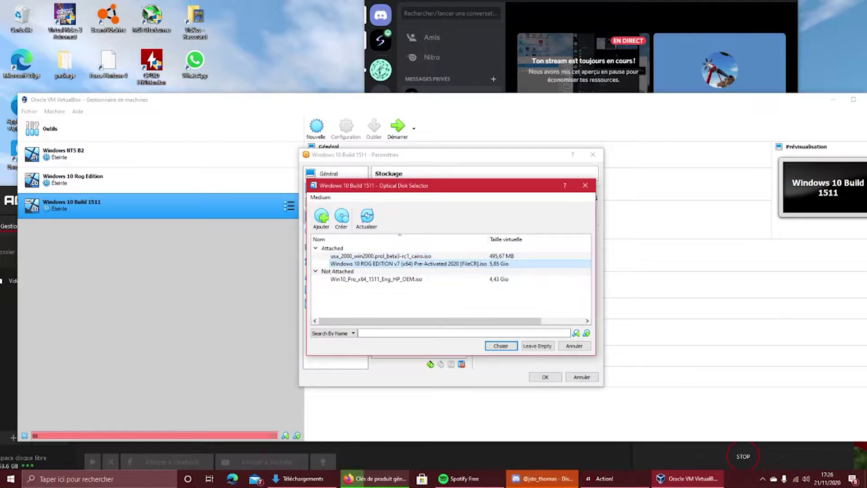
left_click(381, 256)
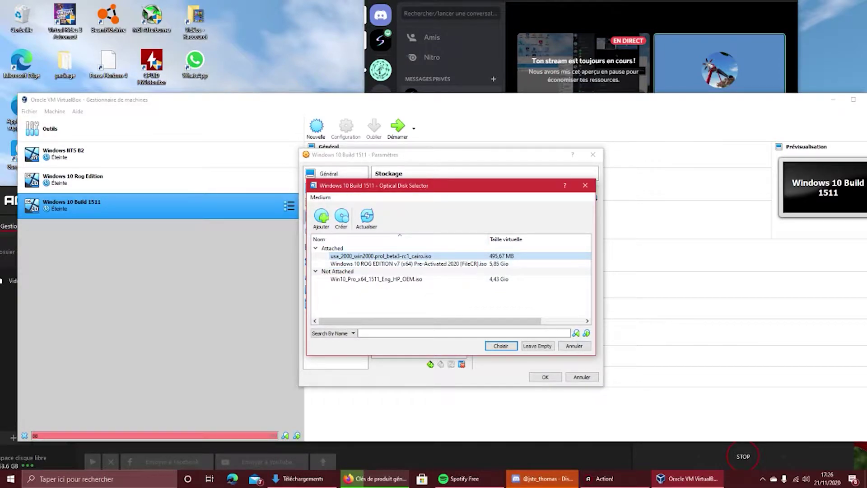
left_click(537, 345)
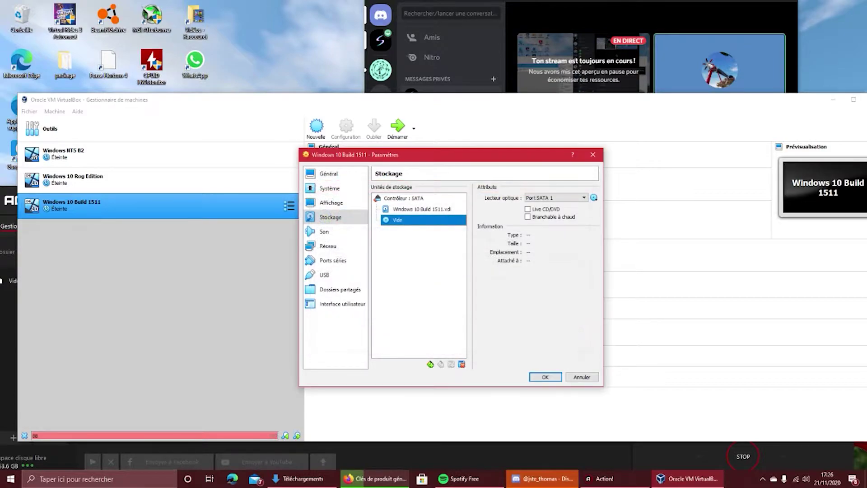
- Insert Win10_Pro_x64_1511_Eng_HP_OEM.iso into the machine's empty optical drive and save the settings
left_click(593, 197)
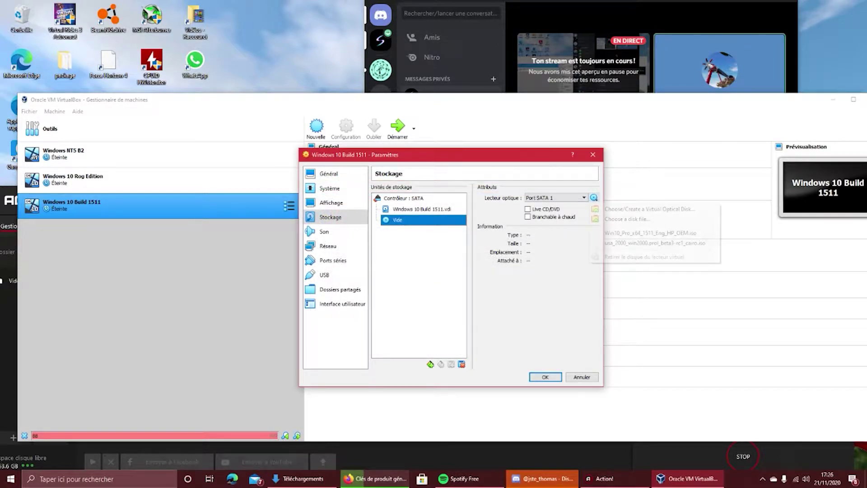
left_click(632, 208)
left_click(376, 279)
left_click(500, 346)
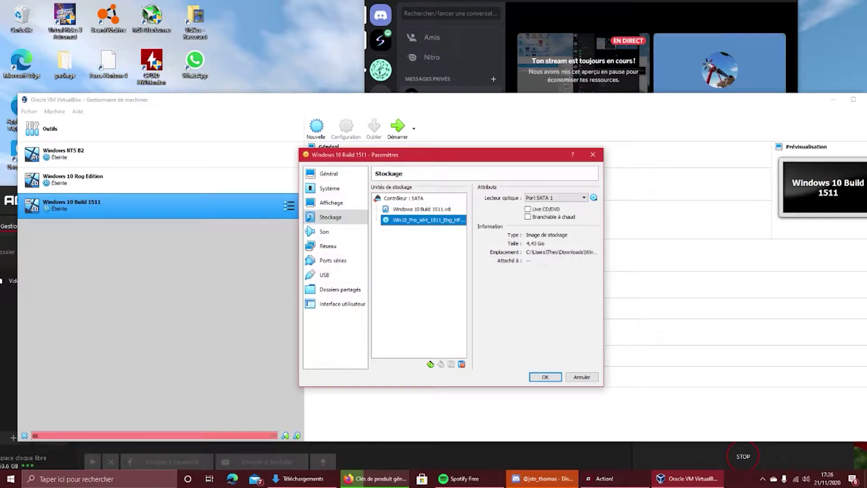
left_click(546, 376)
- Start the Windows 10 Build 1511 virtual machine and maximize its window
left_click(397, 126)
key("super+Up")
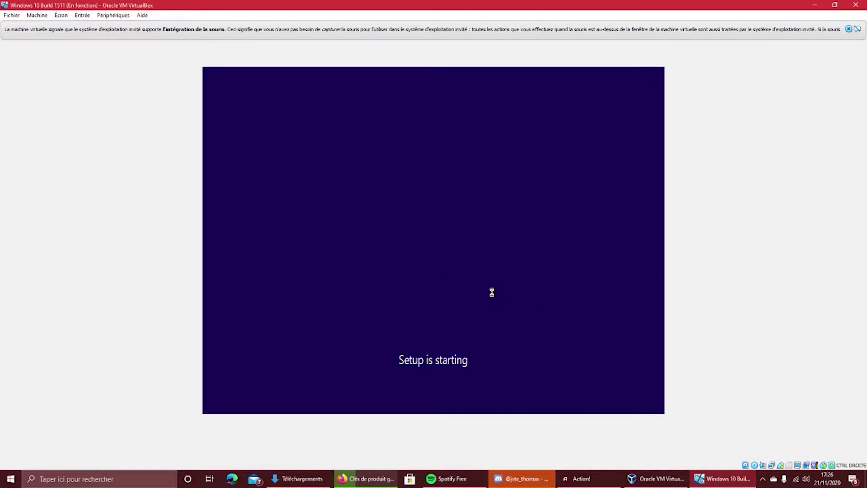
- Switch the virtual machine's display to scaled mode and maximize its window
left_click(82, 15)
key("Right")
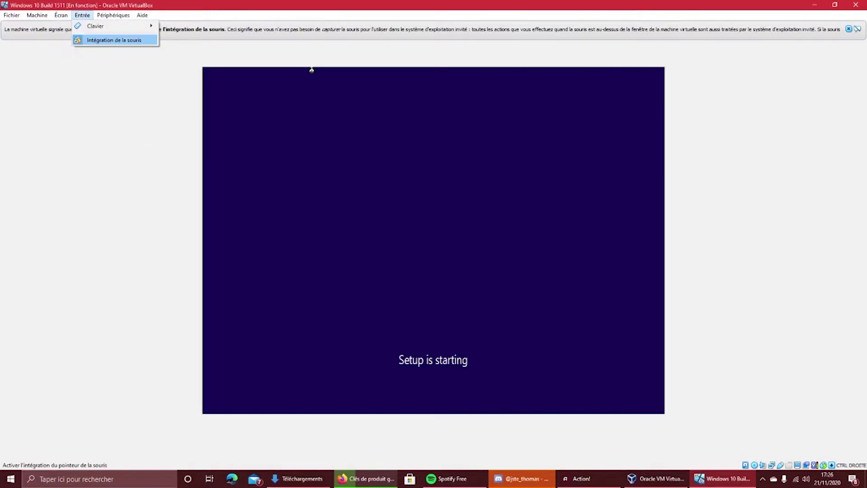
key("Left")
key("Down")
key("Return")
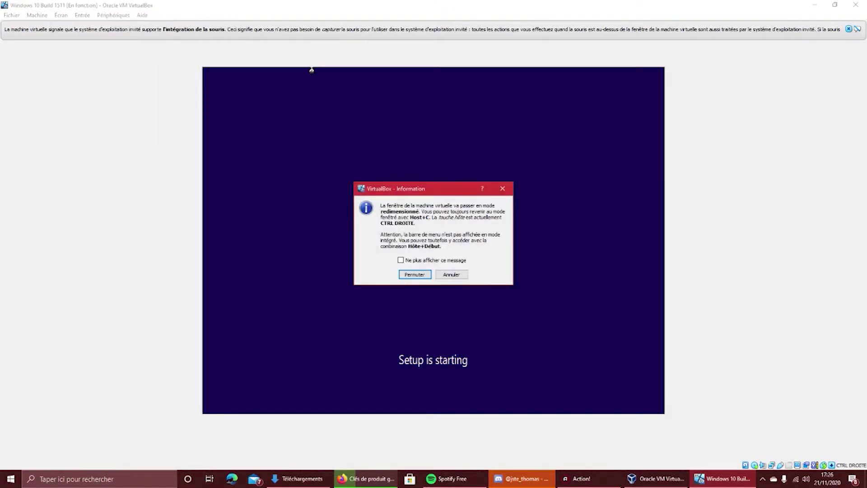
key("Return")
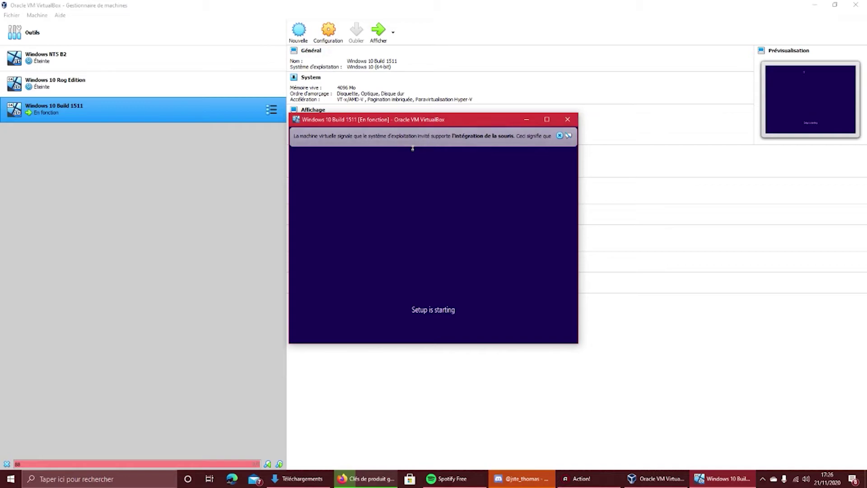
left_click(547, 120)
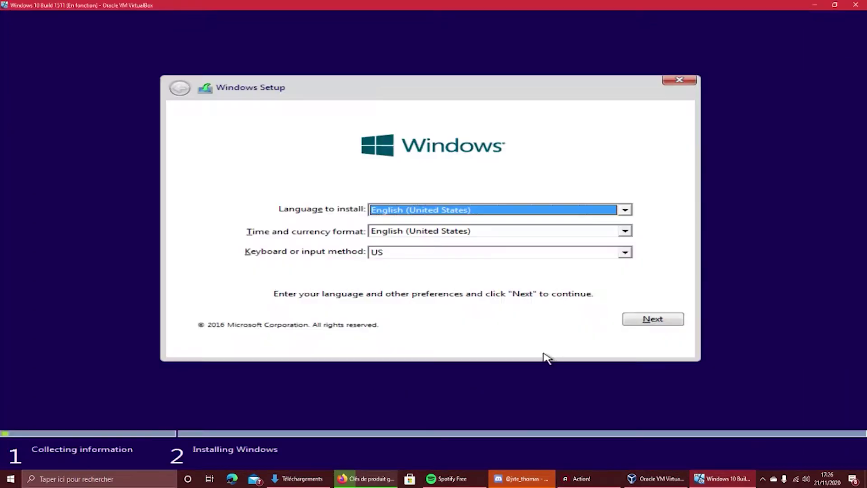
- Set the language to install to French (Canada) and the time and currency format to French (France)
left_click(454, 210)
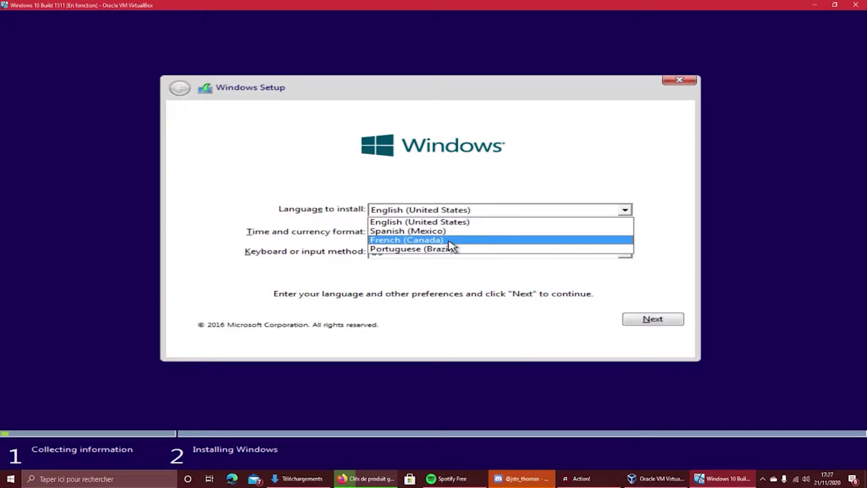
left_click(450, 240)
left_click(452, 234)
left_click(452, 234)
left_click(452, 235)
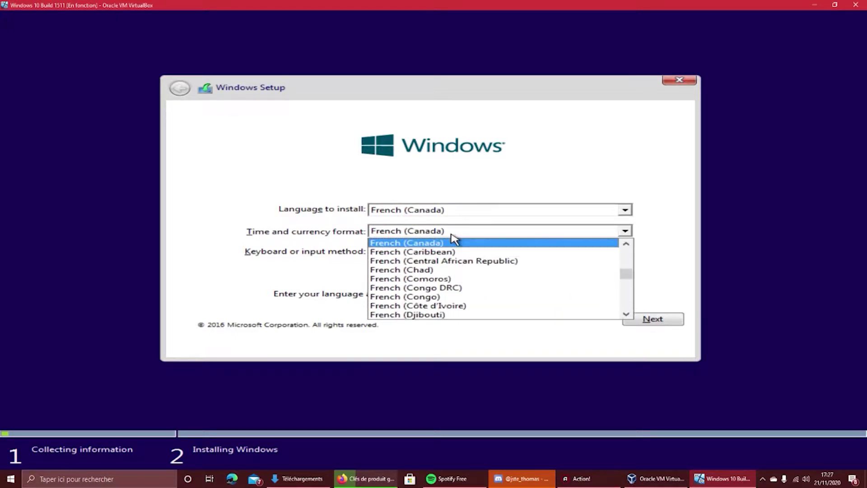
scroll(457, 294, "down", 2)
scroll(454, 284, "up", 5)
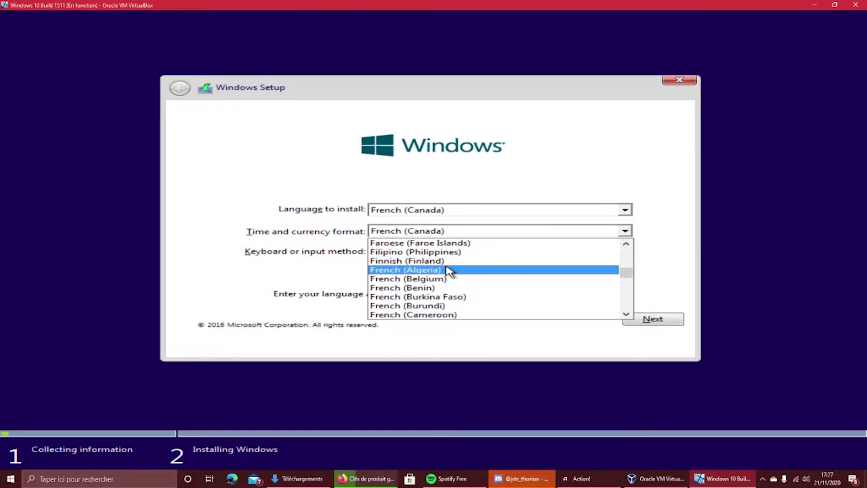
key("f")
scroll(449, 271, "up", 1)
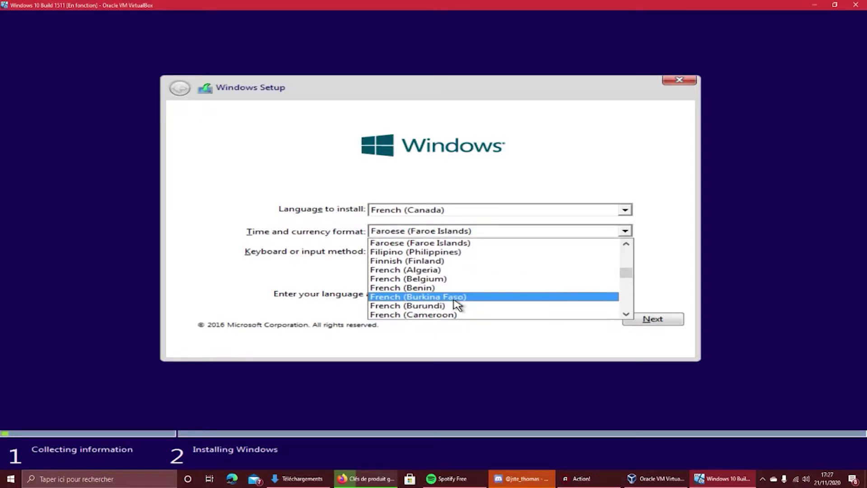
scroll(456, 302, "down", 1)
scroll(456, 302, "down", 2)
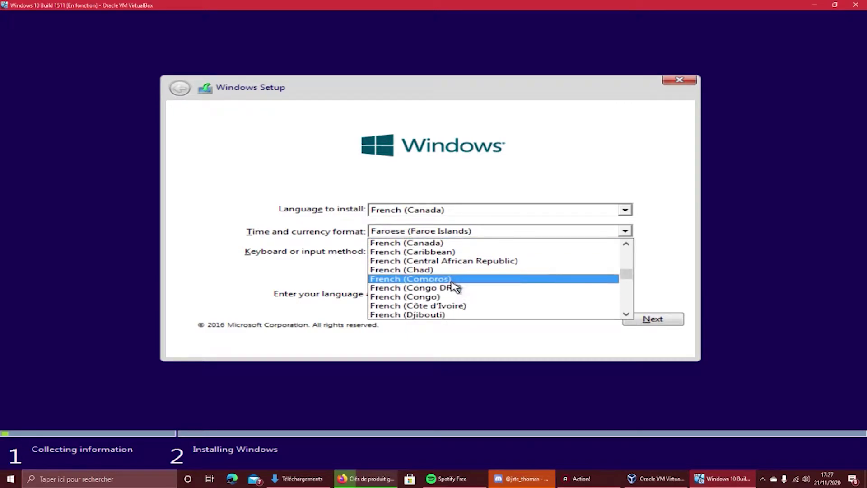
scroll(457, 297, "down", 2)
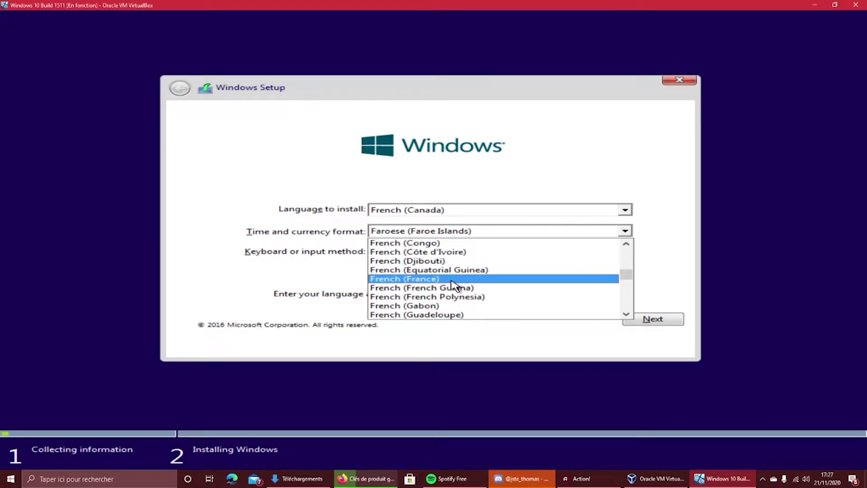
left_click(453, 280)
left_click(455, 255)
left_click(454, 257)
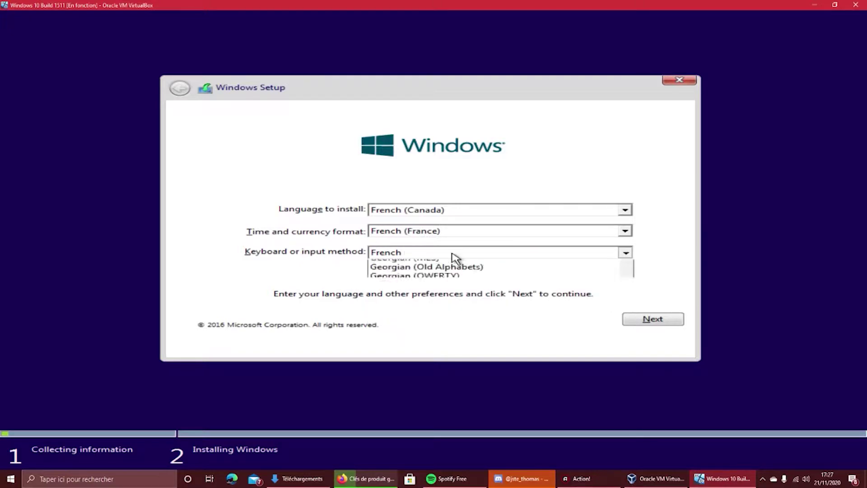
- Select French (Canada) again as the language to install and continue with its default regional settings
left_click(442, 212)
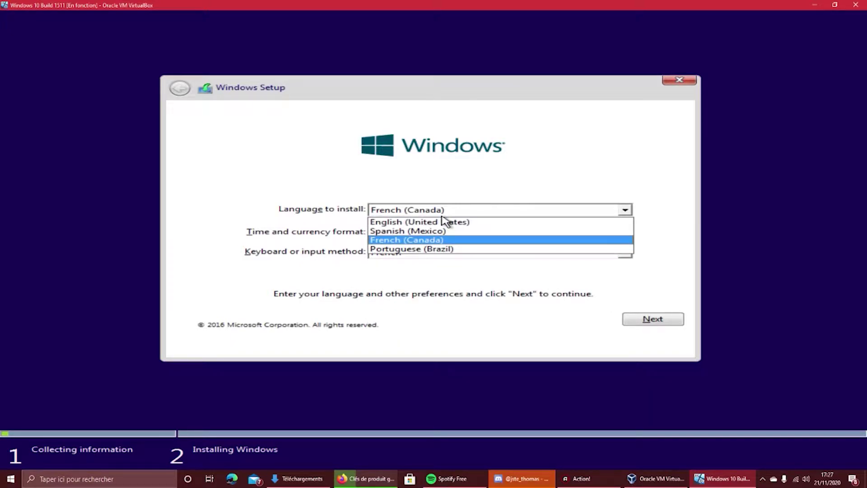
left_click(470, 240)
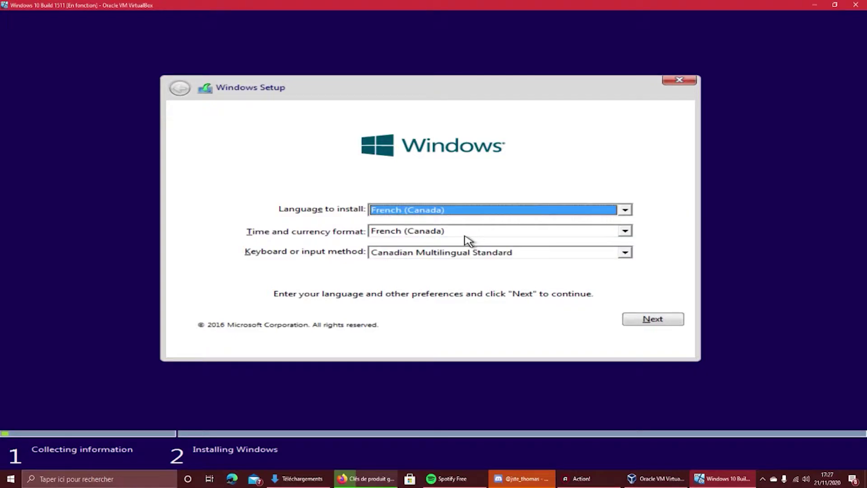
left_click(652, 319)
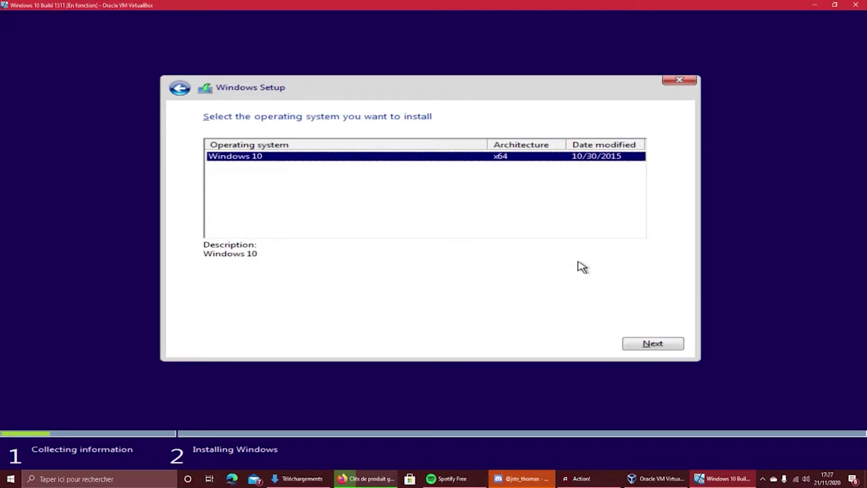
- Choose Windows 10 x64 as the operating system to install and accept the license terms
left_click(654, 345)
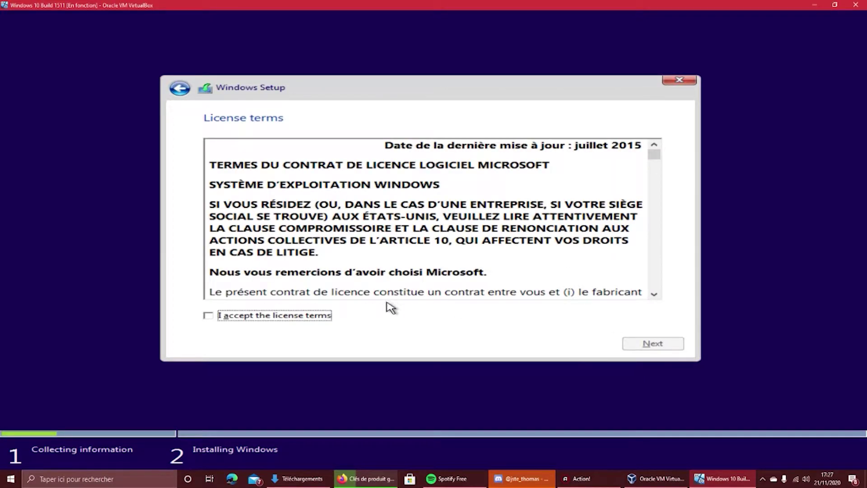
scroll(275, 298, "down", 1)
left_click(276, 315)
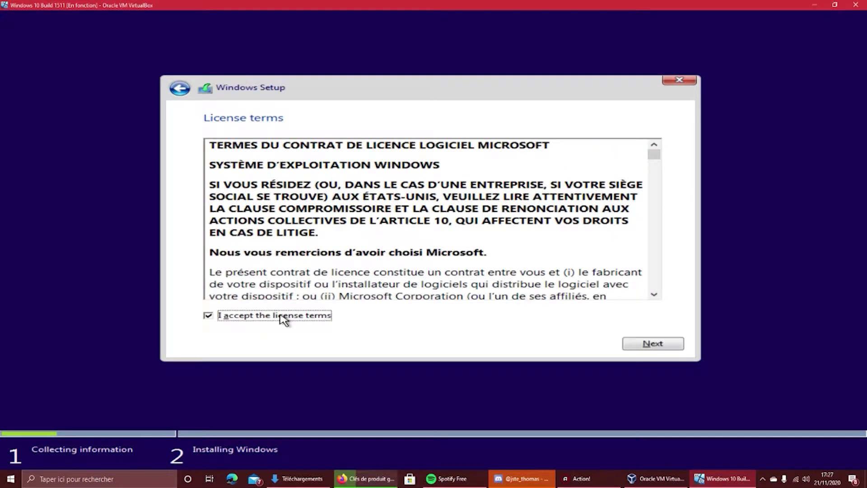
left_click(639, 348)
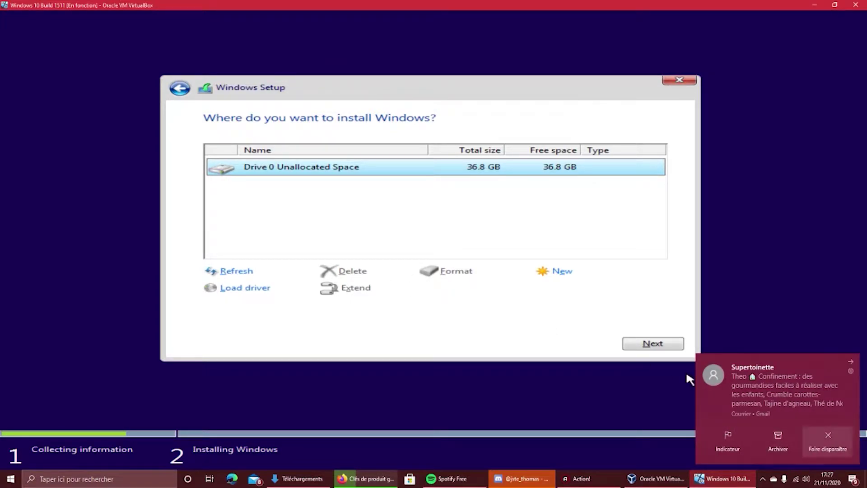
- Install Windows on Drive 0 Unallocated Space and restart the virtual machine without waiting for the countdown
left_click(580, 304)
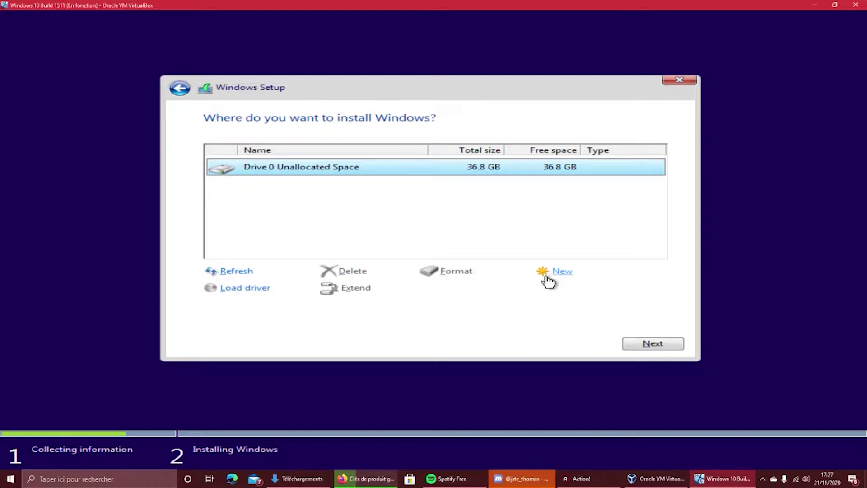
left_click(650, 342)
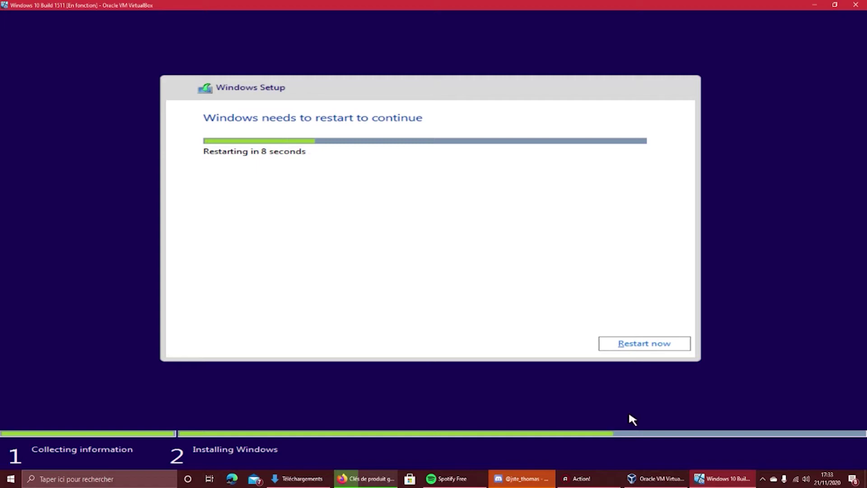
left_click(638, 346)
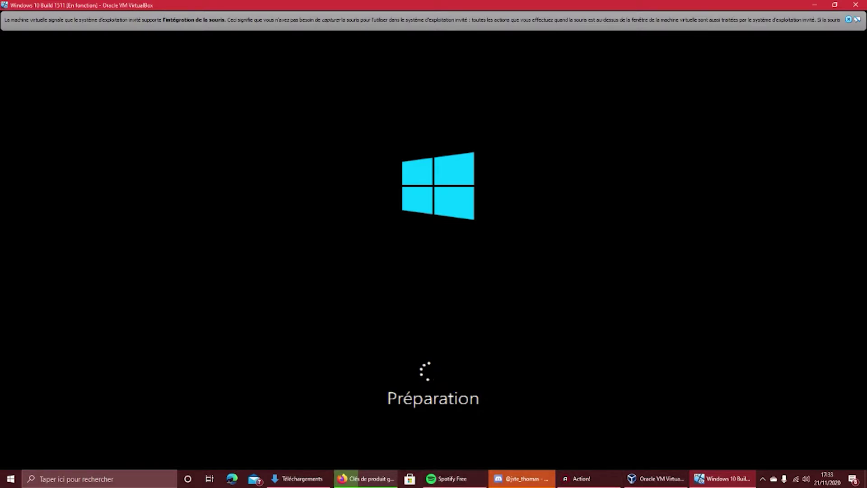
- Dismiss the mouse integration message and maximize the virtual machine's window
mouse_move(522, 478)
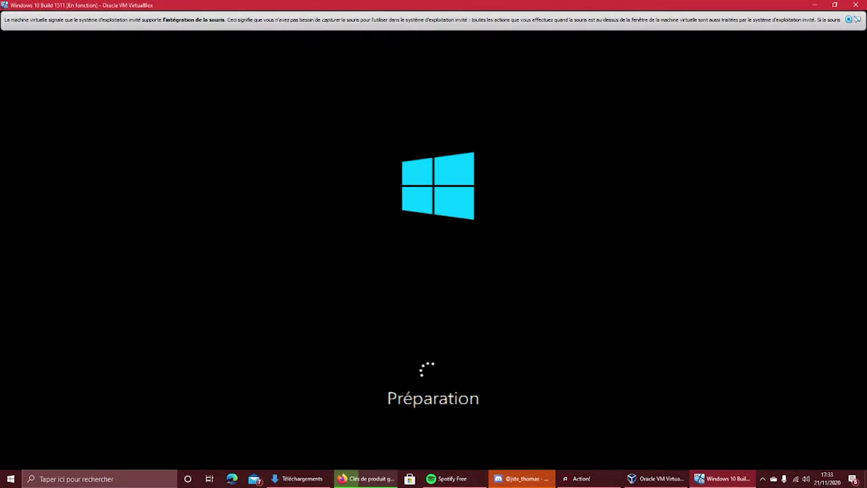
left_click_drag(749, 34, 703, 68)
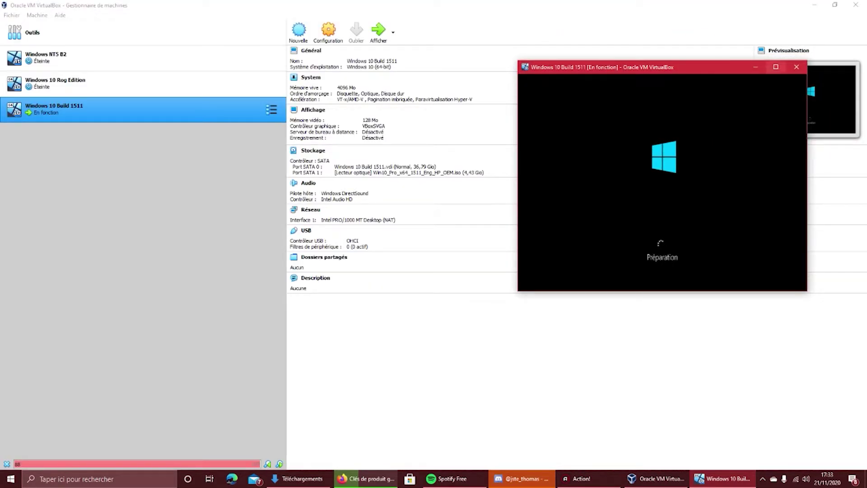
left_click(775, 67)
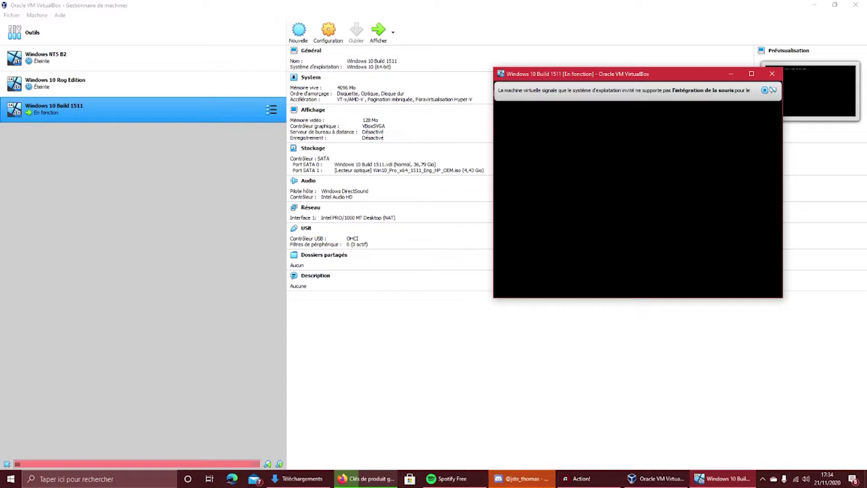
left_click(764, 90)
left_click(752, 74)
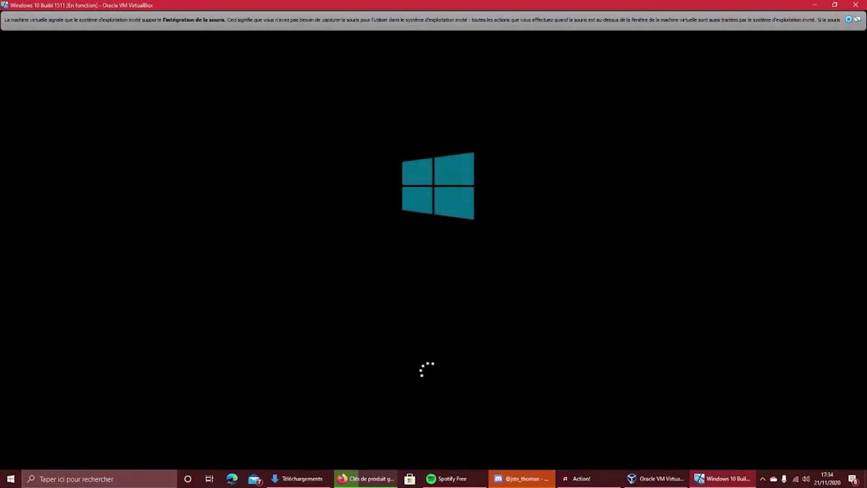
- Restore and re-maximize the virtual machine's window, and accept the quick settings (Paramètres rapides) for Windows
left_click_drag(734, 8, 718, 29)
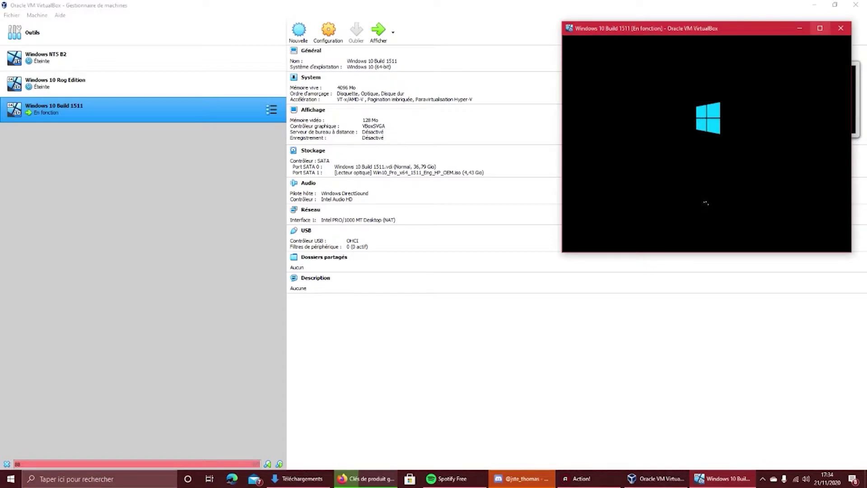
left_click(820, 28)
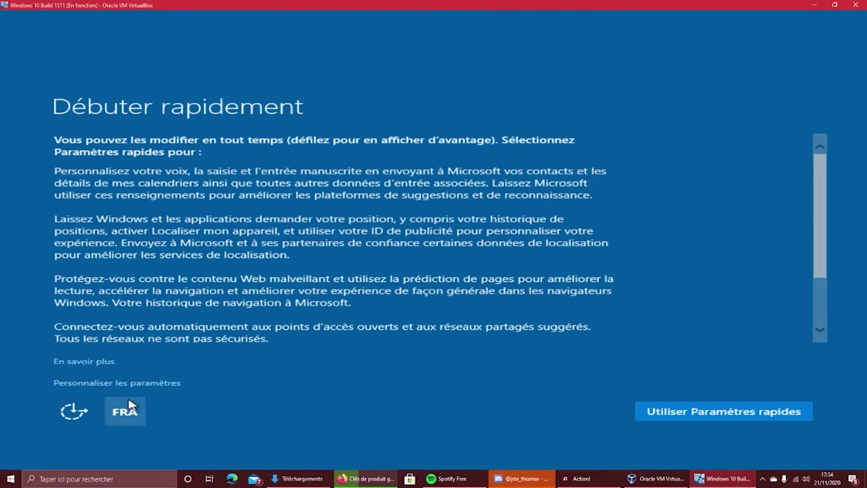
left_click(663, 413)
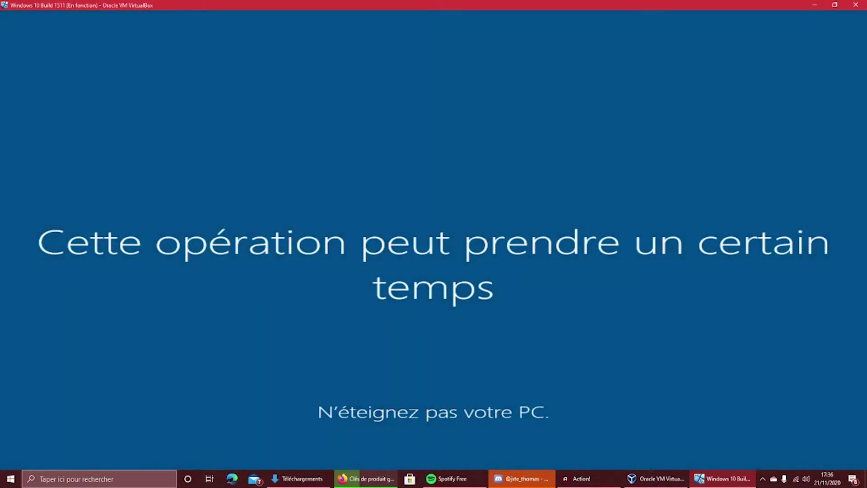
left_click(100, 478)
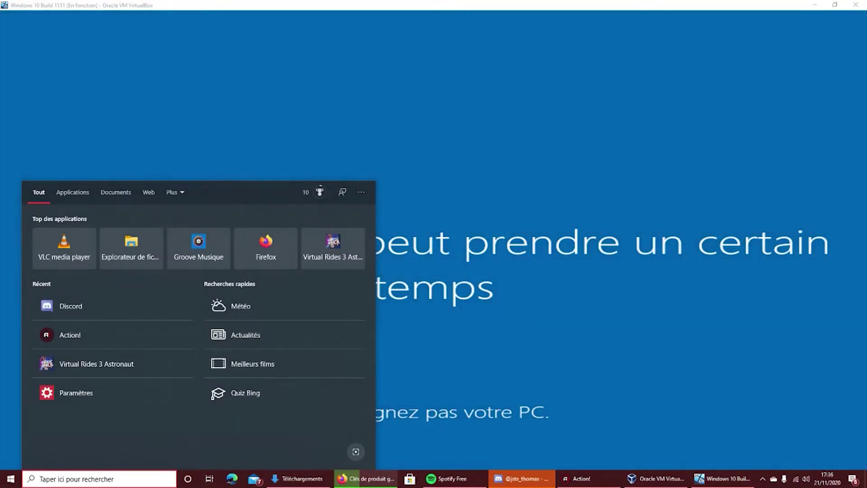
key("Escape")
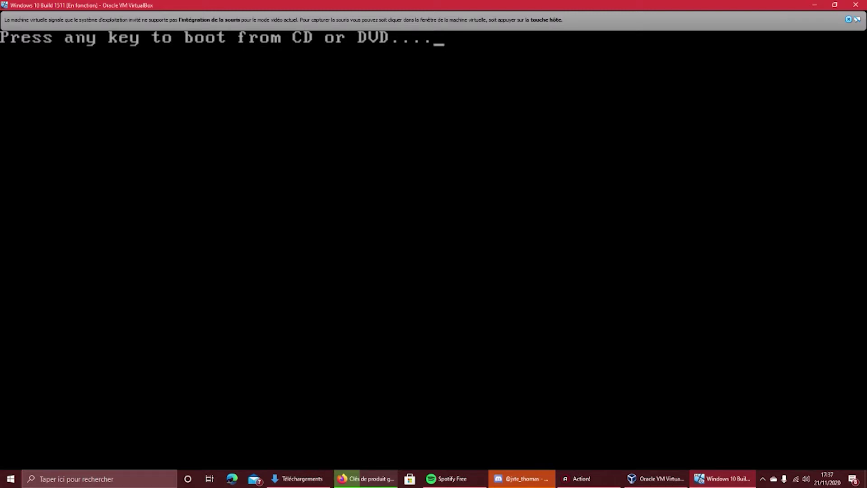
key("Return")
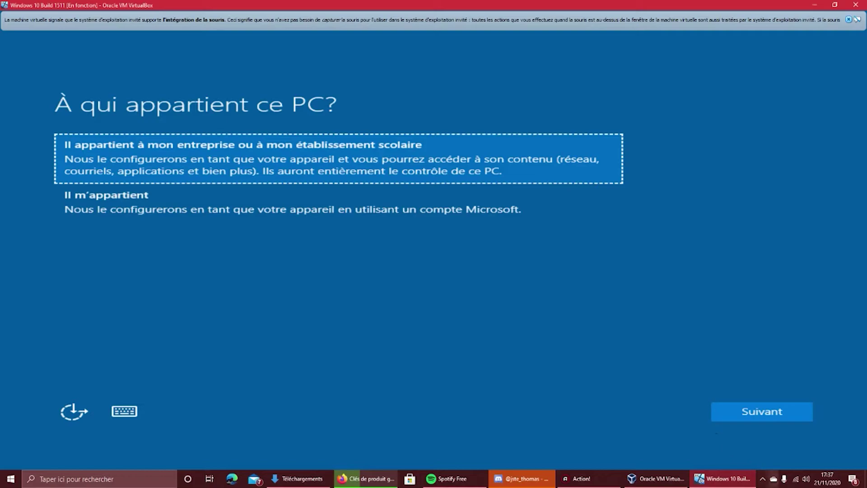
left_click(762, 479)
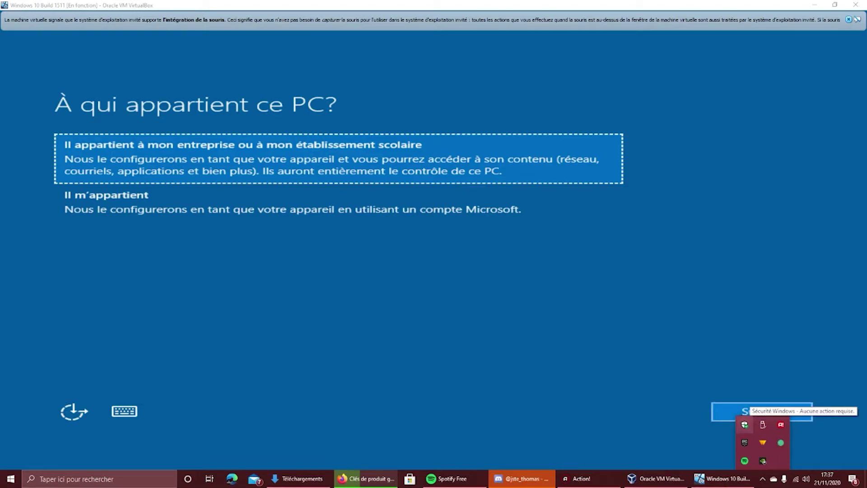
left_click(706, 324)
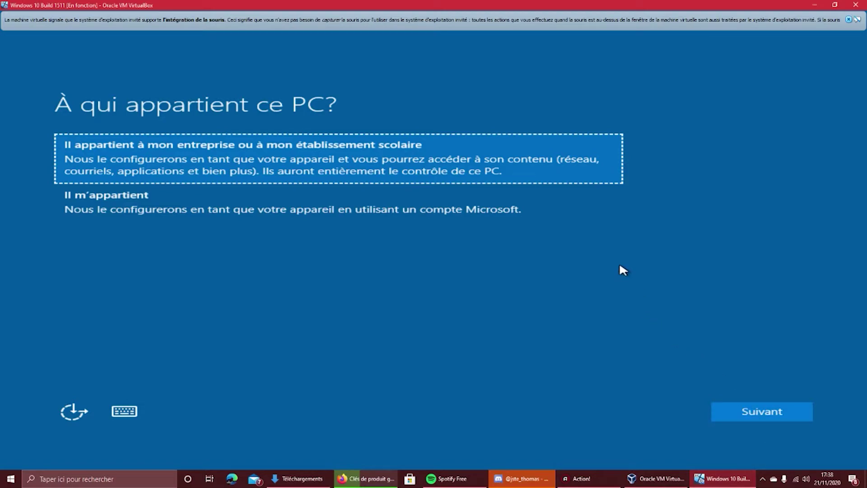
- Check the running processes in the host's Task Manager and close it, and restore and re-maximize the virtual machine's window
key("ctrl+alt+Delete")
left_click(451, 253)
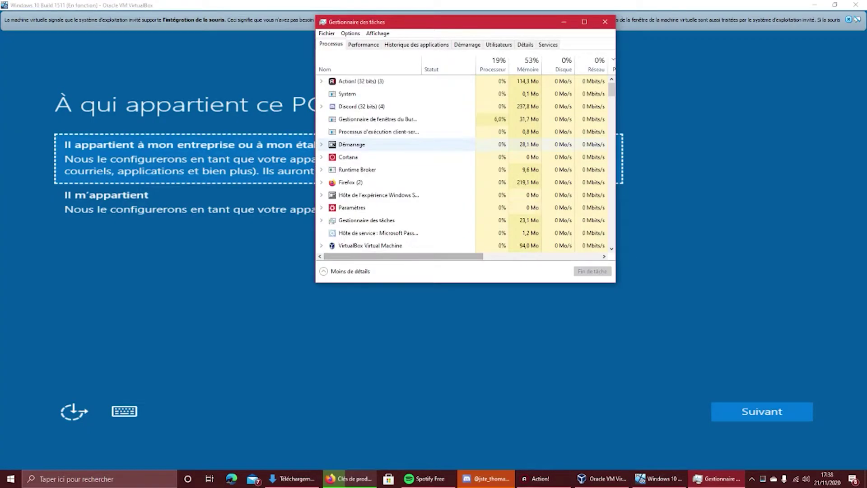
scroll(397, 117, "up", 2)
left_click(398, 182)
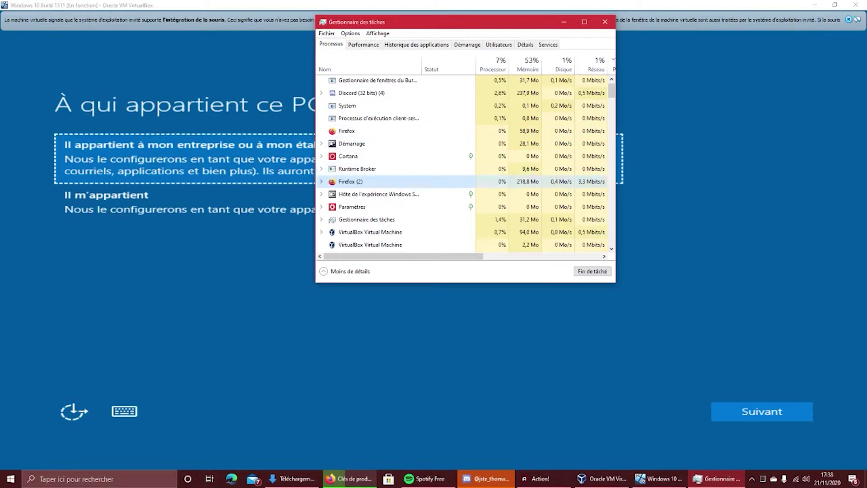
right_click(379, 181)
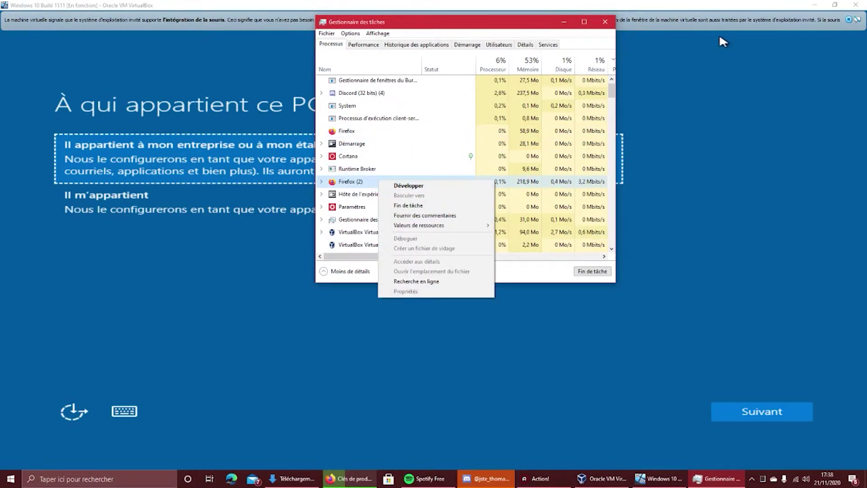
left_click(606, 22)
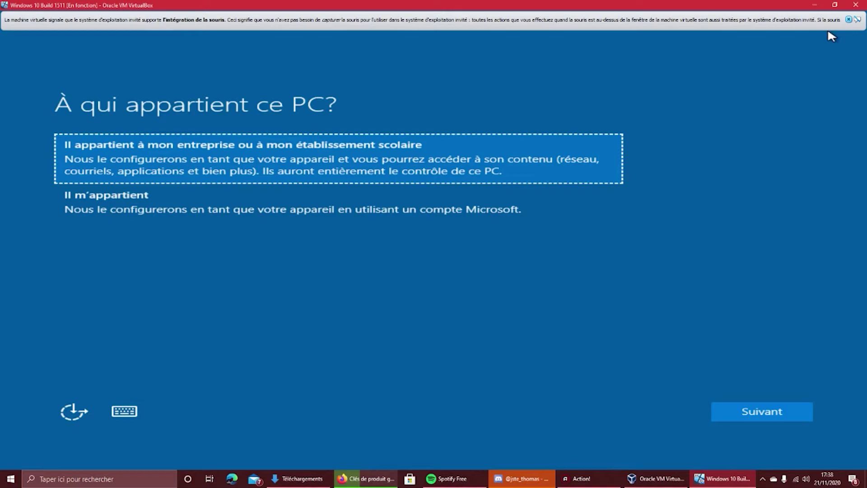
left_click(834, 5)
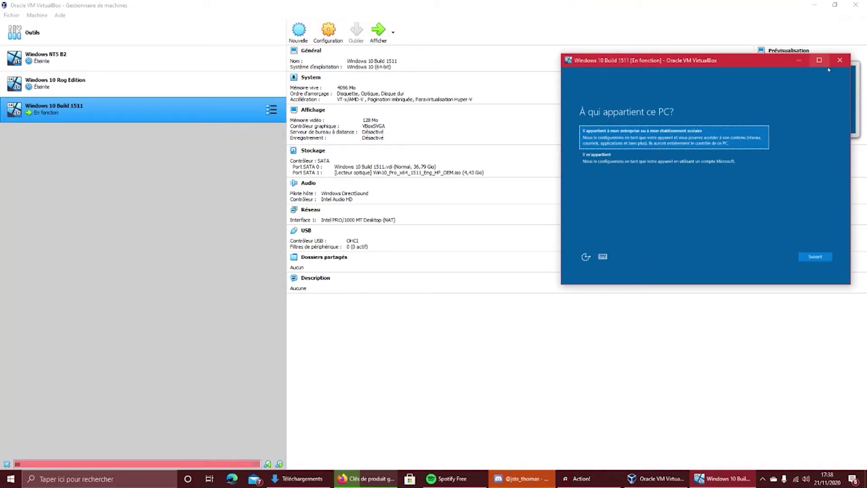
left_click(819, 60)
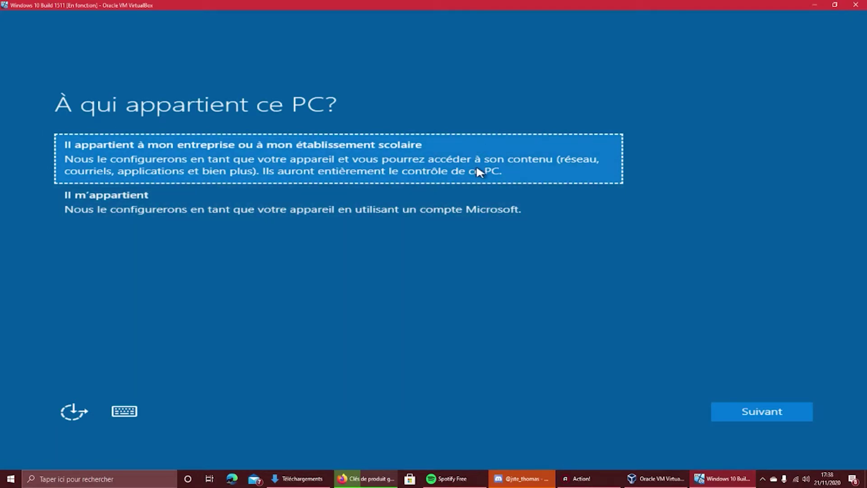
left_click(462, 210)
left_click(463, 174)
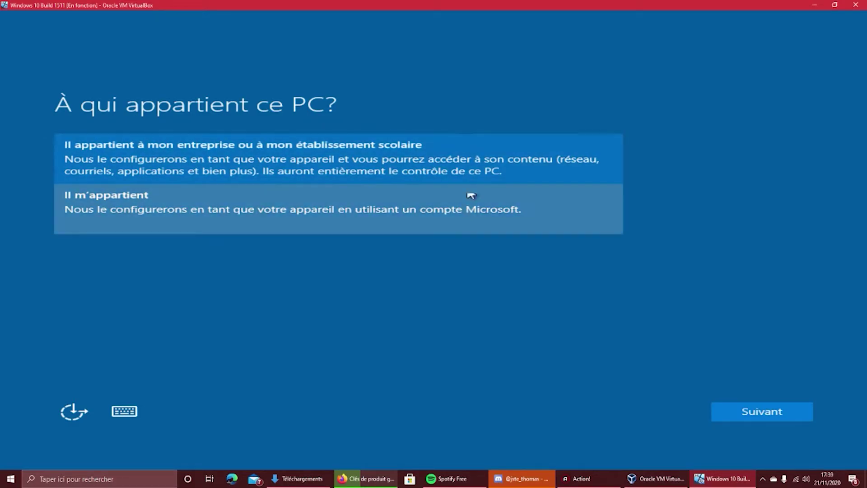
left_click(456, 216)
left_click(420, 171)
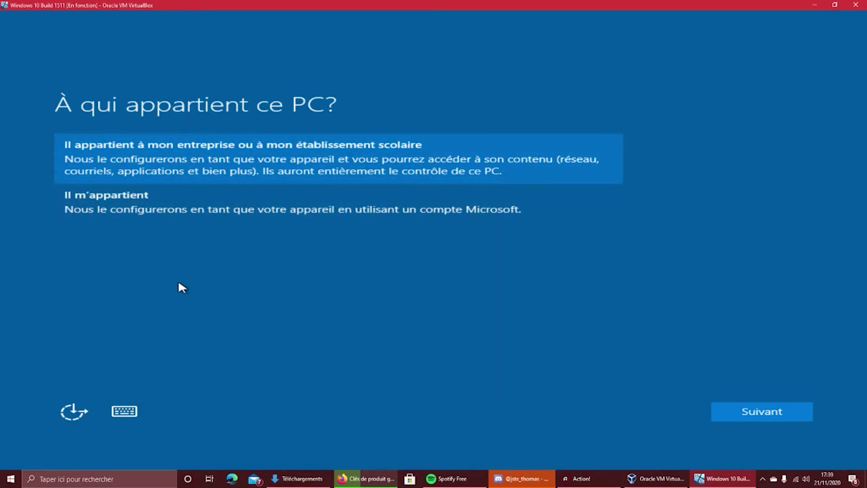
left_click(225, 201)
left_click(241, 179)
left_click(240, 217)
left_click(241, 181)
left_click(236, 195)
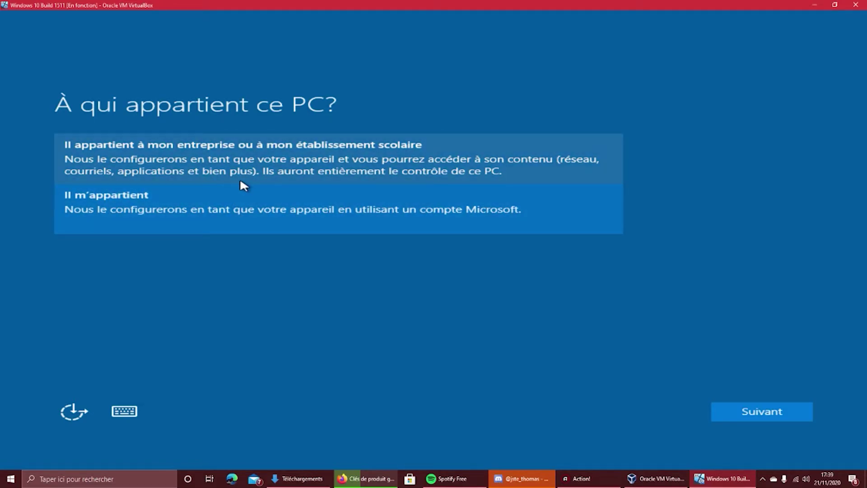
left_click(245, 177)
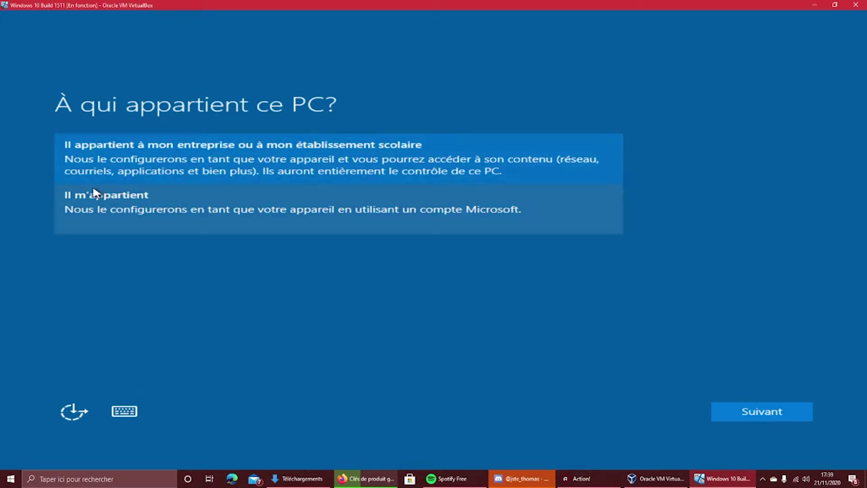
- Set the PC as personally owned (Il m'appartient) and skip the Microsoft account sign-in
left_click(227, 208)
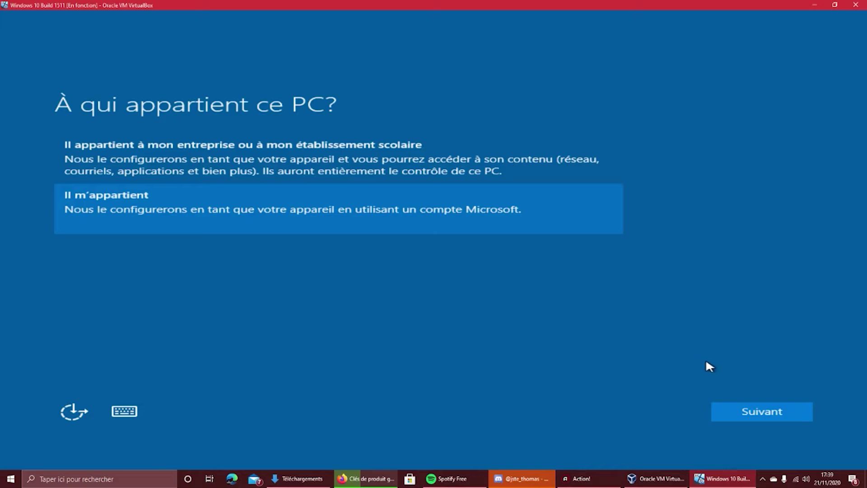
left_click(762, 421)
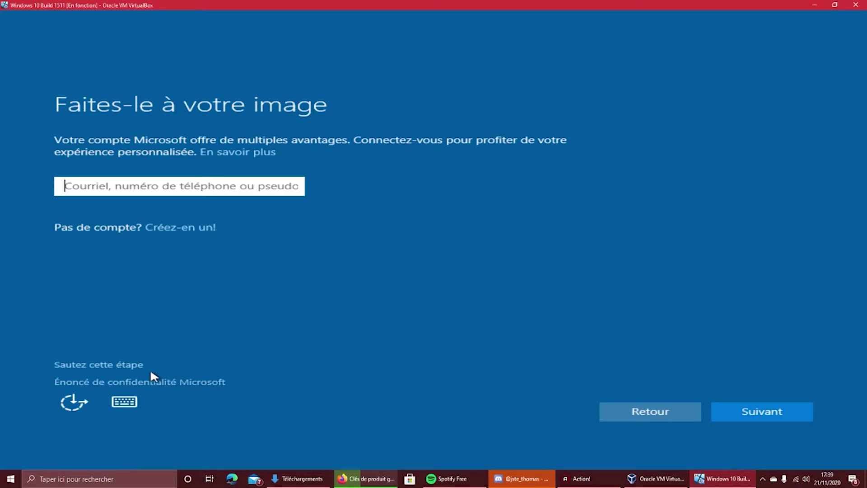
left_click(784, 411)
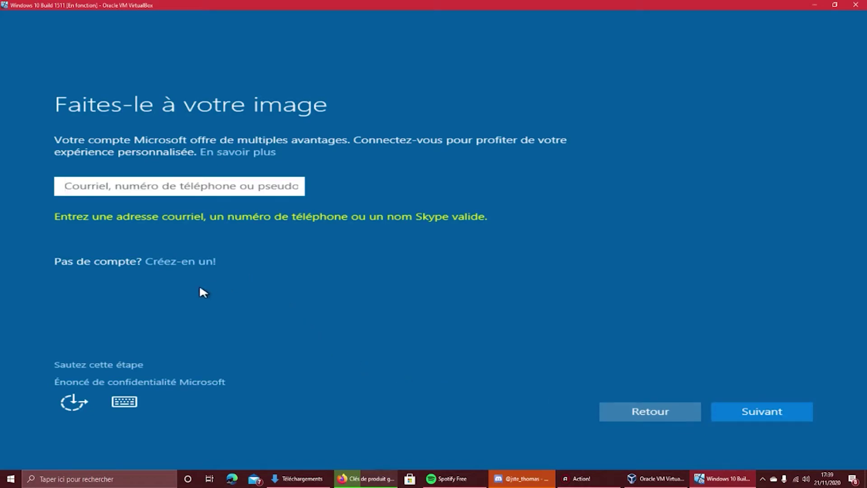
left_click(134, 366)
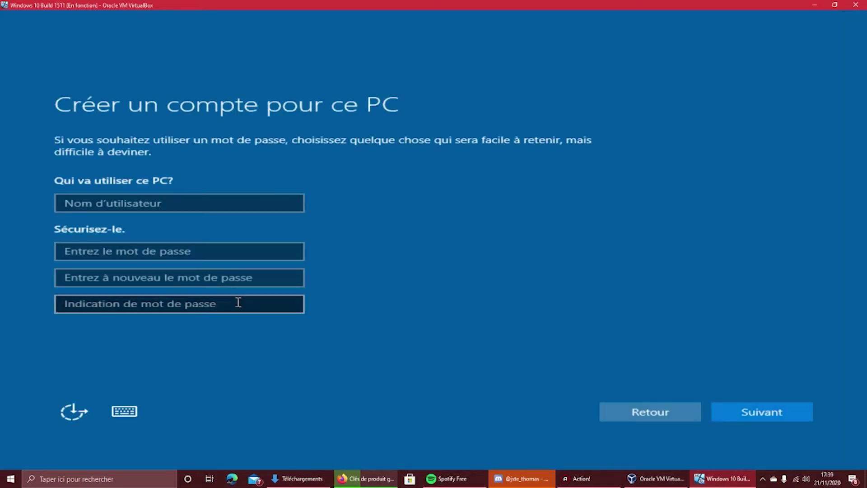
- Create the local account for this PC with the user's account name and no password, and continue the setup
left_click(151, 195)
type("Grqv")
key("BackSpace")
key("BackSpace")
type("avity;q")
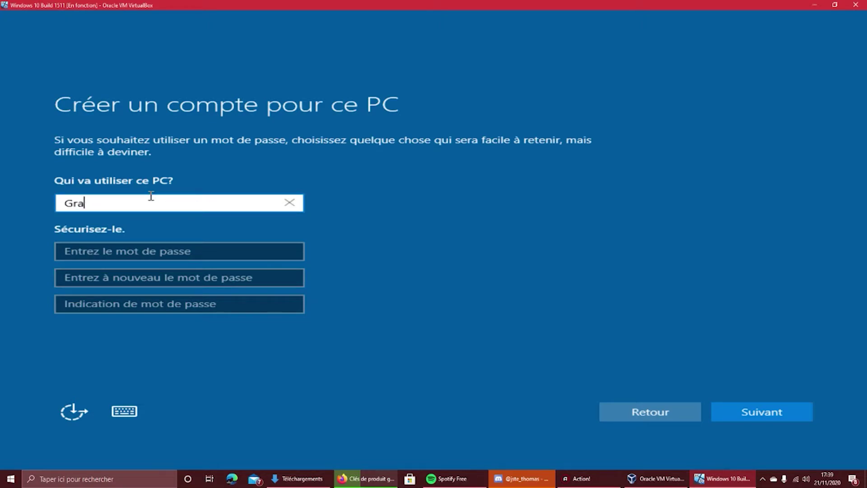
key("BackSpace")
key("BackSpace")
key("BackSpace")
type("ymaxx")
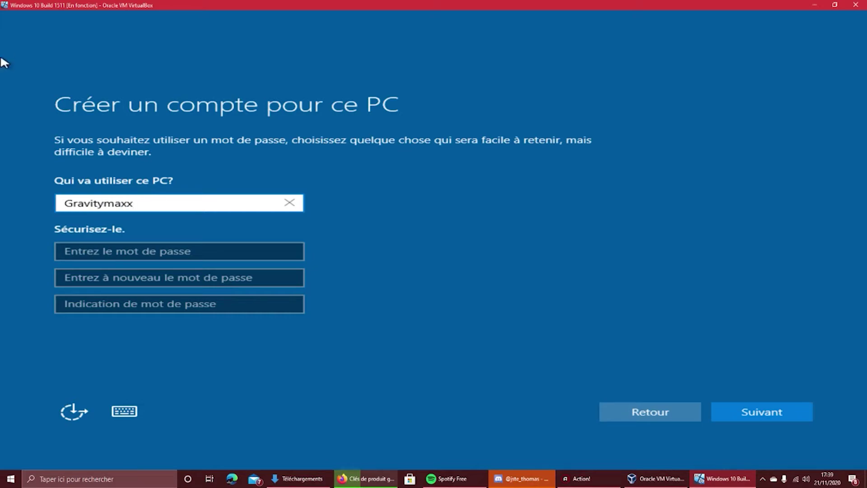
left_click(210, 251)
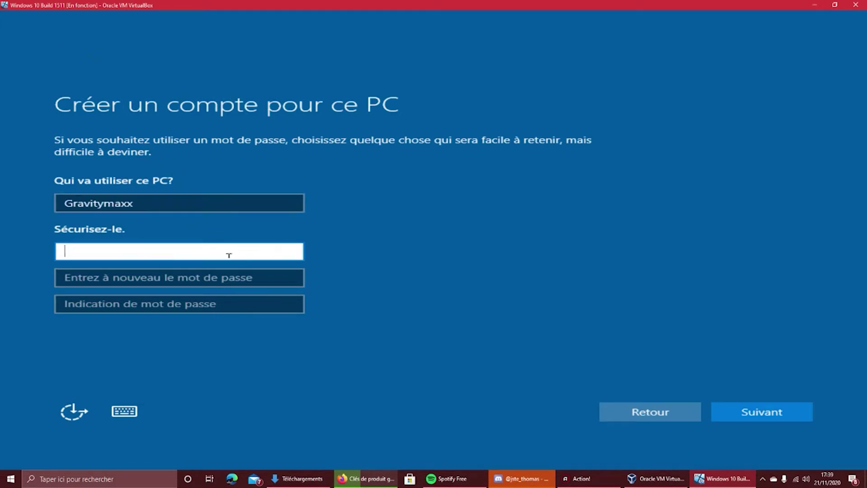
left_click(752, 414)
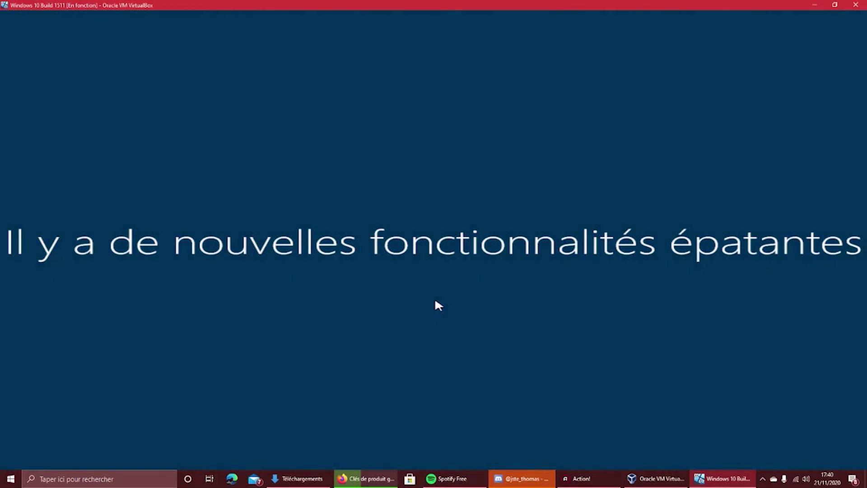
key("ctrl+alt+Delete")
left_click(420, 288)
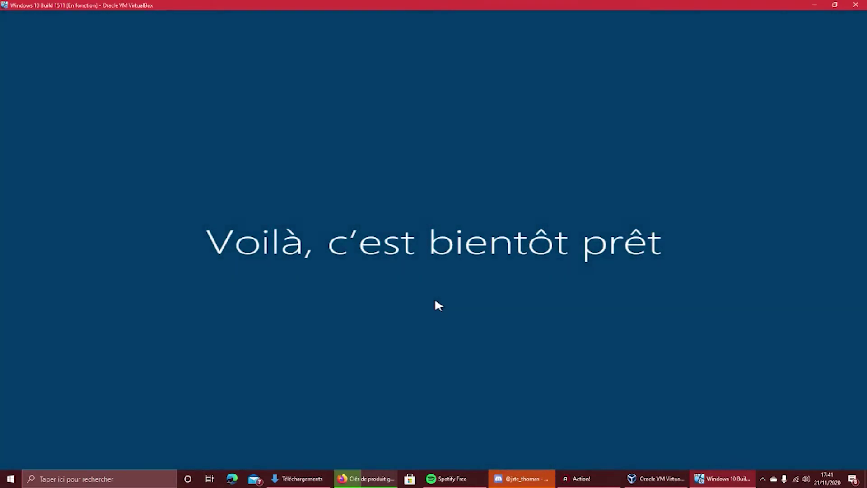
key("super")
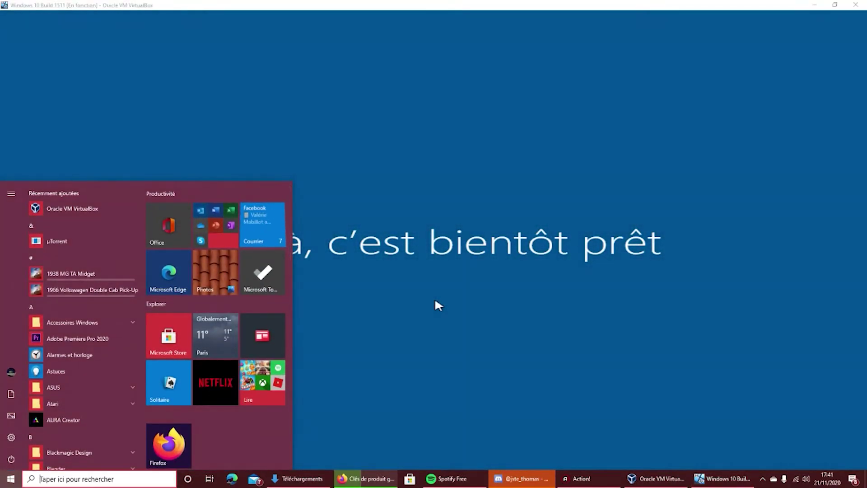
key("super")
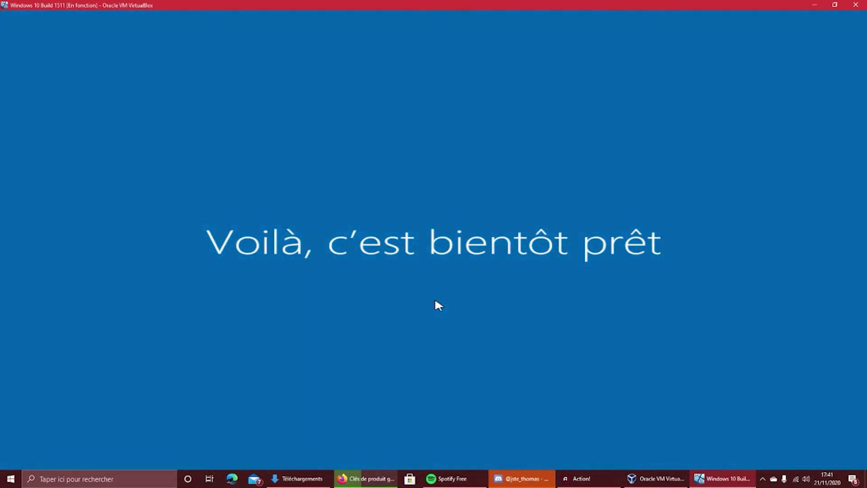
key("alt+space")
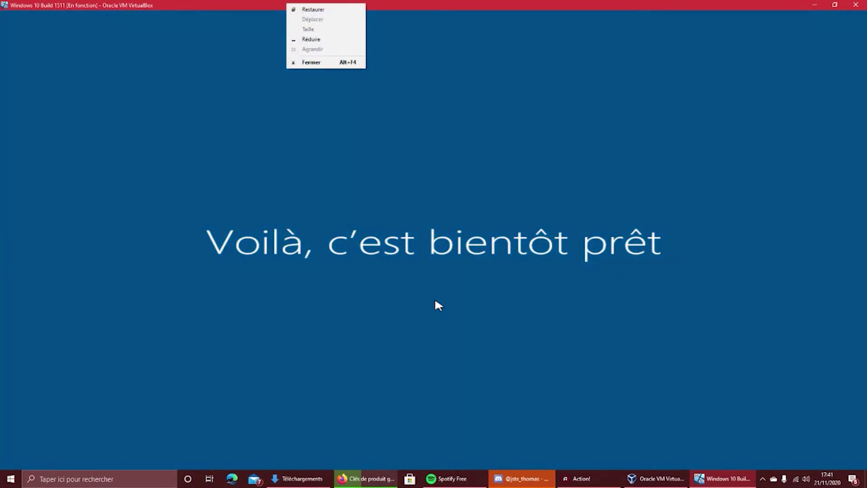
key("Escape")
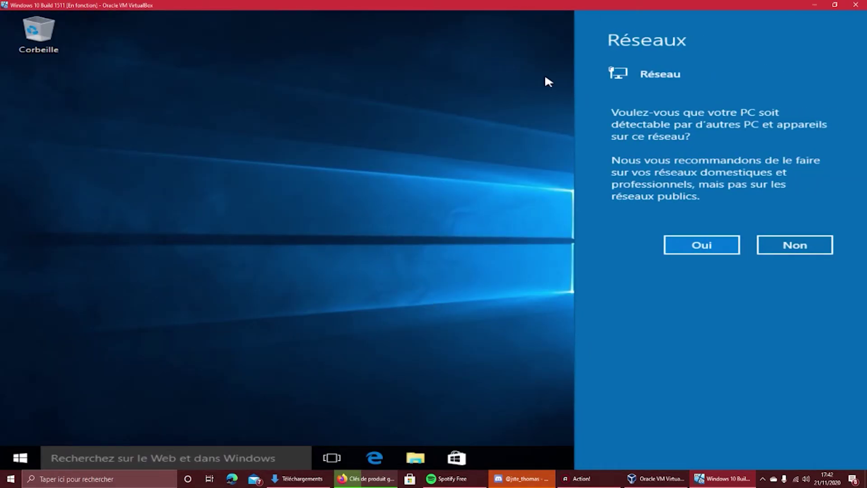
- Allow the virtual machine's PC to be discoverable by other devices on the network
left_click(715, 250)
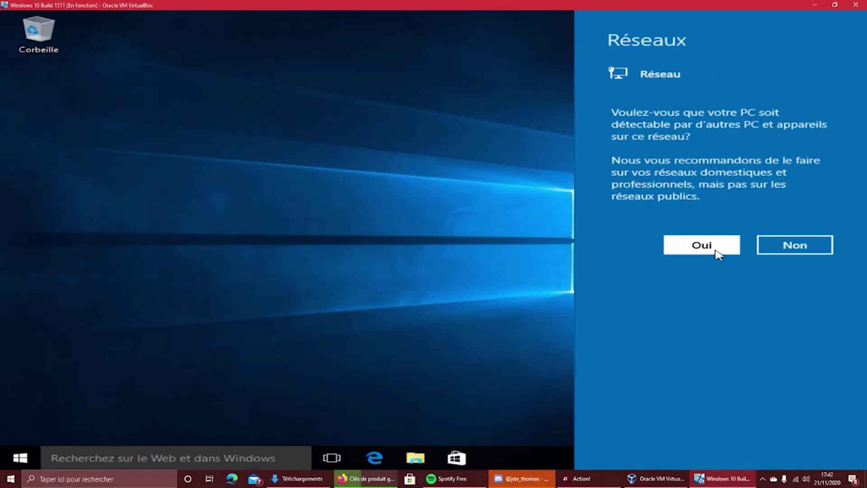
left_click(694, 252)
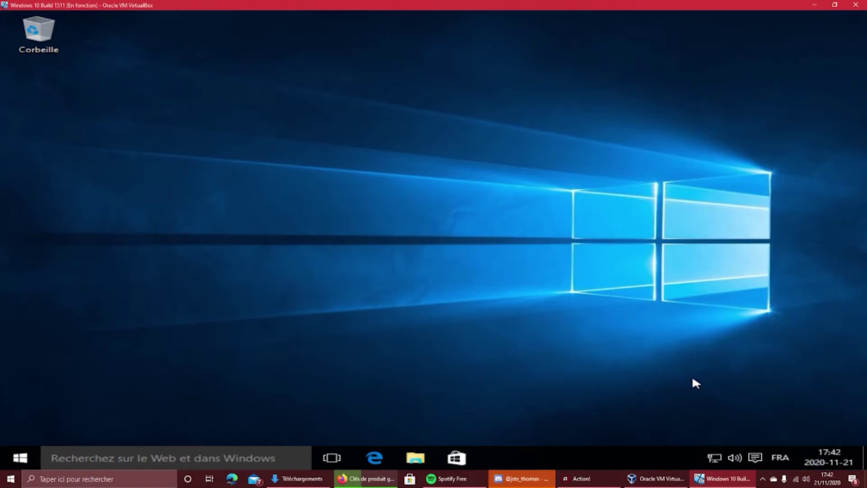
left_click_drag(511, 103, 548, 123)
left_click_drag(372, 145, 527, 310)
- Examine the date and time calendar and the Start menu of the newly installed Windows, and return to the desktop
left_click(815, 454)
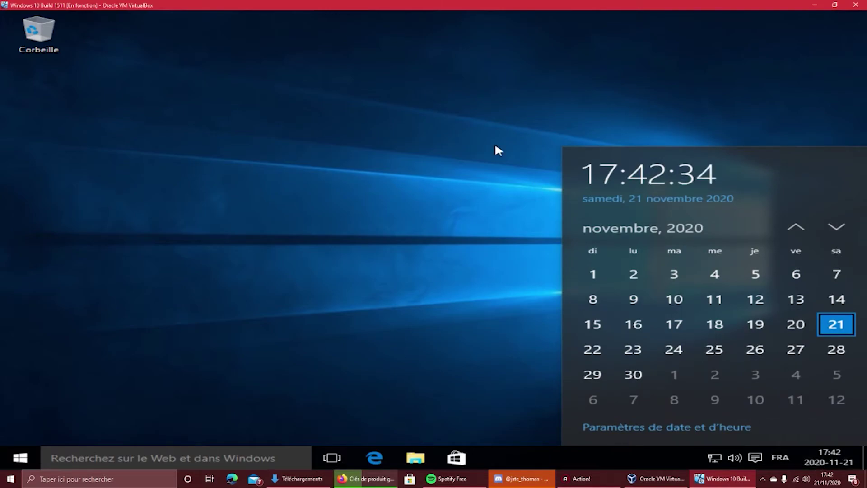
left_click(393, 128)
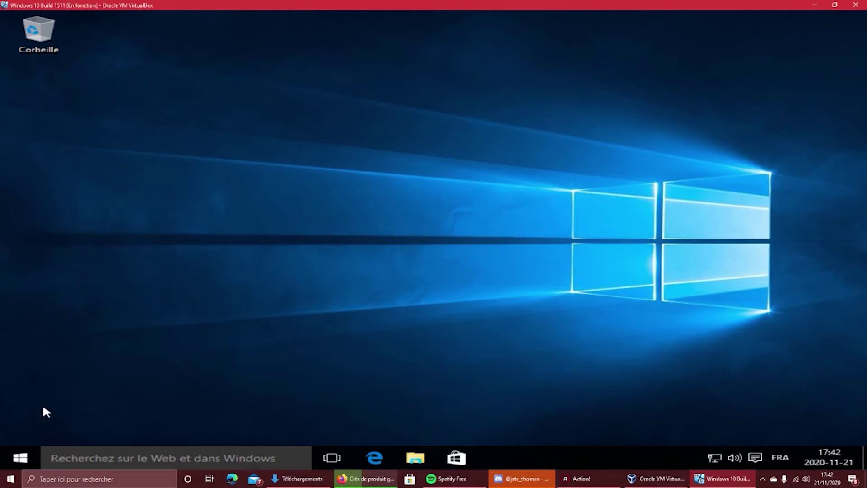
left_click(19, 458)
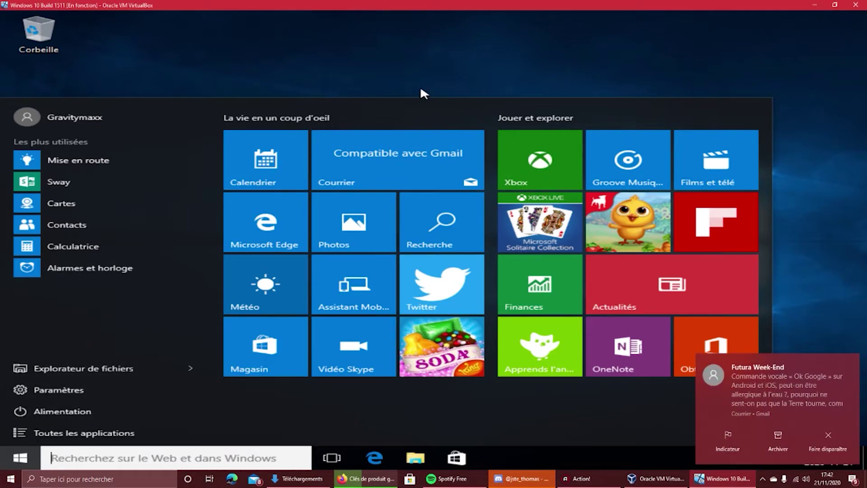
key("super")
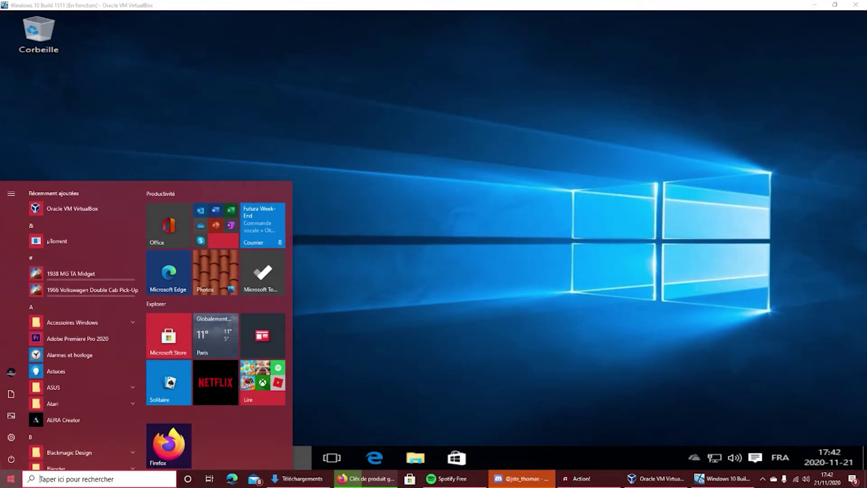
key("Escape")
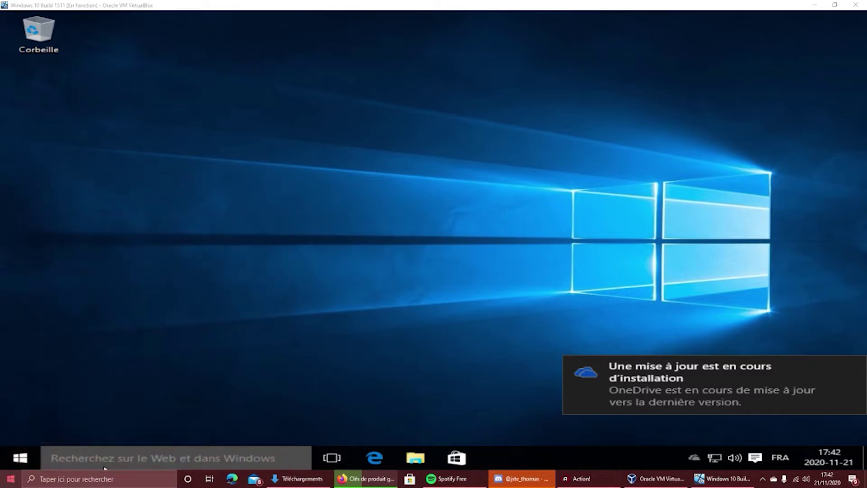
left_click(173, 294)
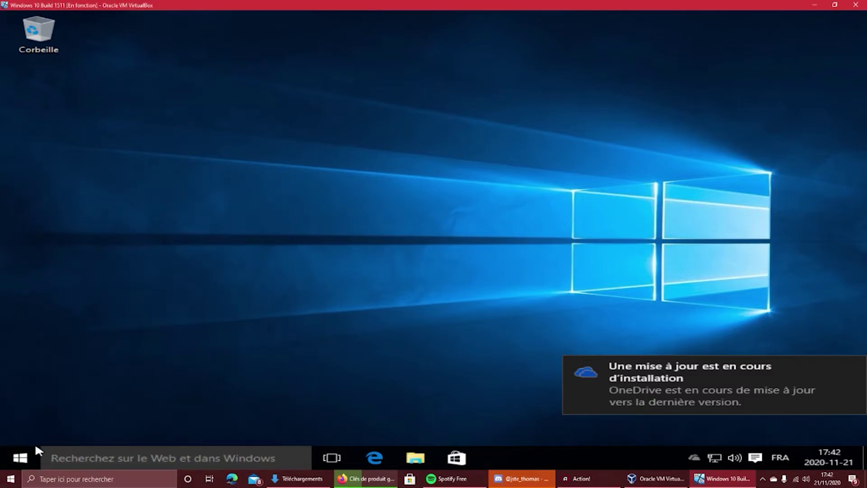
left_click(26, 456)
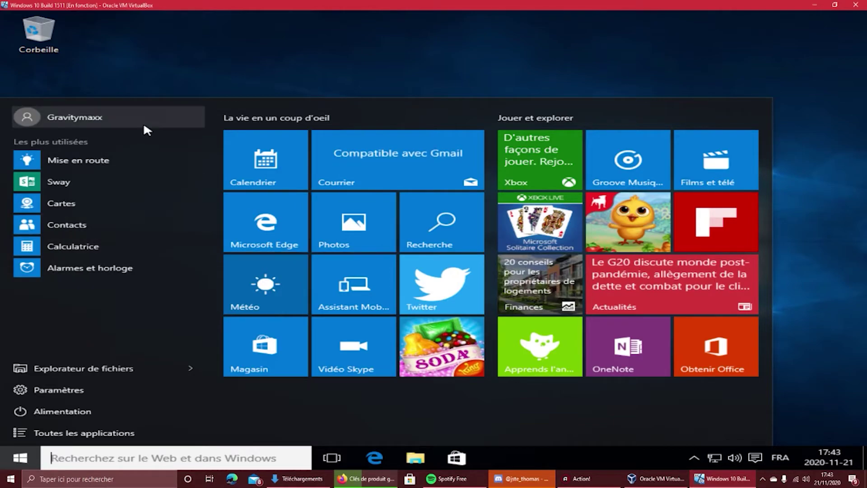
left_click(211, 47)
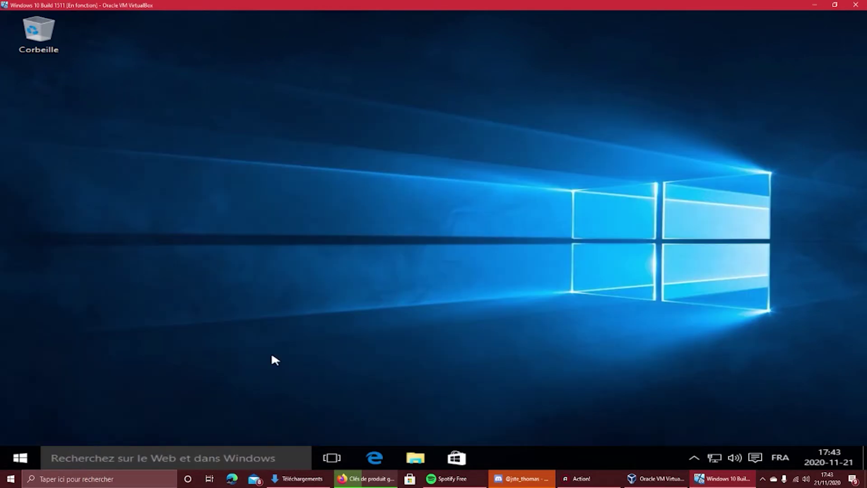
left_click_drag(231, 135, 411, 343)
left_click_drag(398, 383, 233, 335)
- Open the Windows settings (Paramètres) in the virtual machine and look through the available categories
left_click(12, 453)
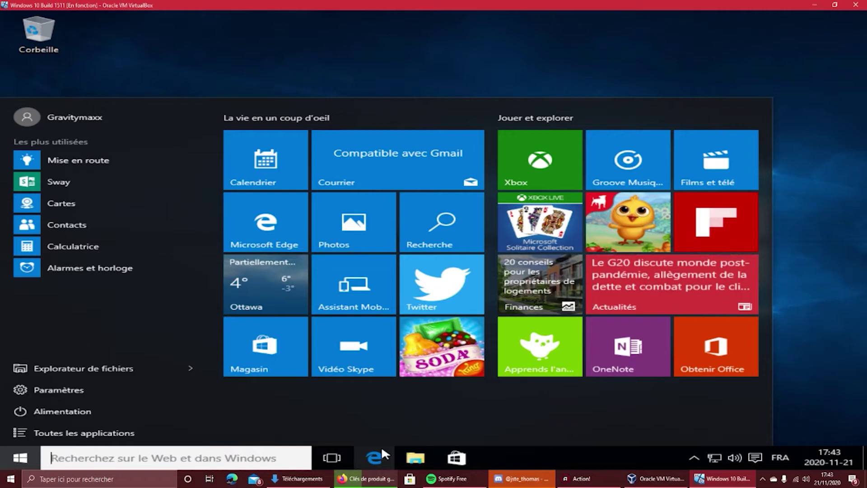
left_click(144, 386)
scroll(302, 239, "down", 3)
scroll(333, 277, "up", 3)
scroll(330, 290, "down", 3)
scroll(354, 294, "up", 3)
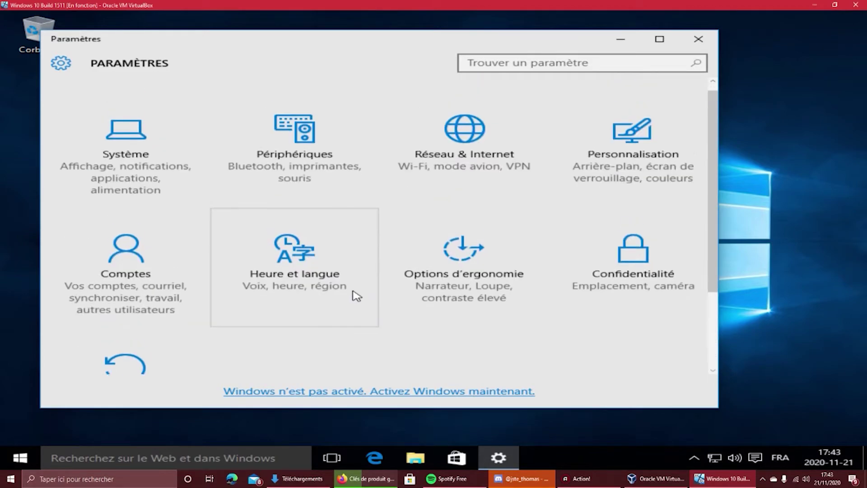
- Open the Système settings and examine the display page, including the available screen orientation options, without changing the orientation
scroll(476, 194, "down", 3)
scroll(443, 201, "up", 3)
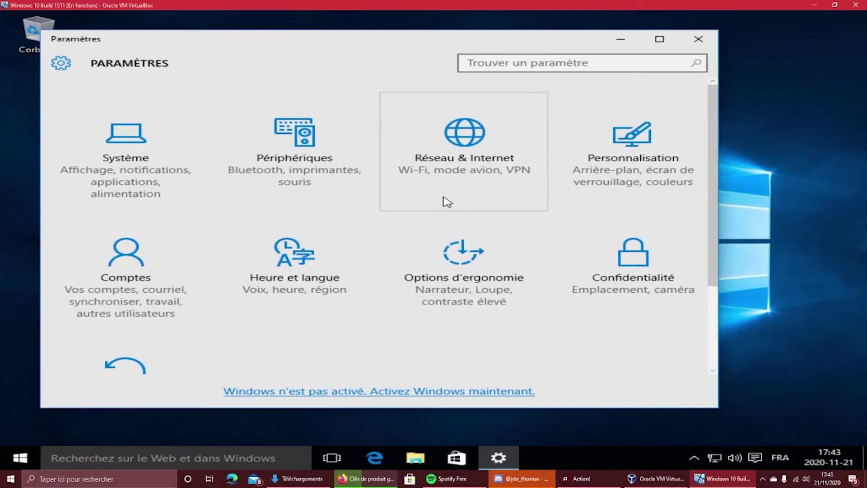
scroll(180, 193, "down", 3)
scroll(181, 194, "up", 3)
scroll(174, 199, "down", 3)
scroll(177, 199, "up", 3)
left_click(177, 199)
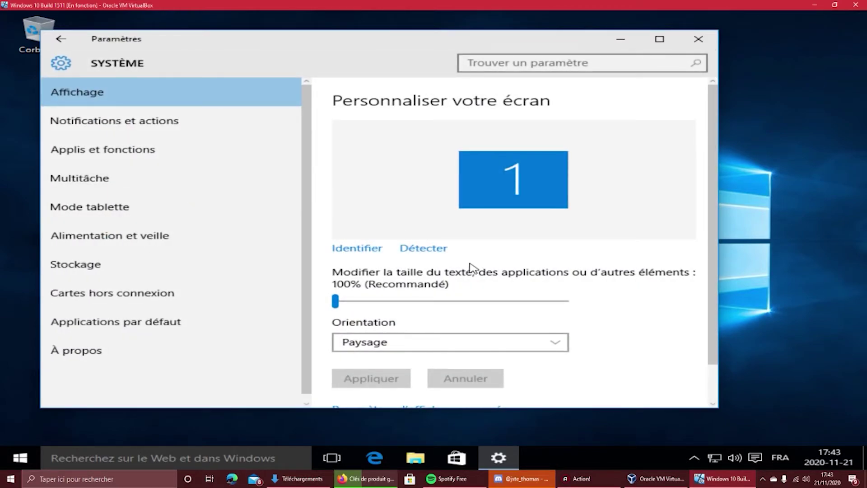
scroll(460, 271, "down", 1)
left_click(420, 298)
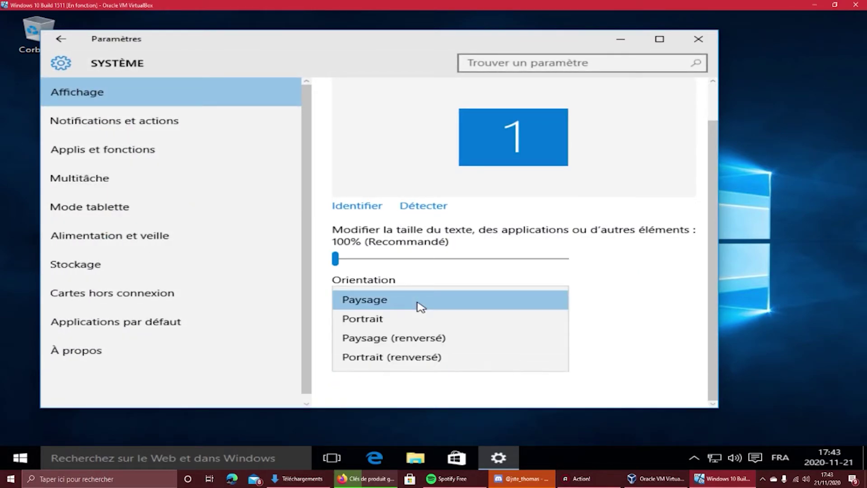
left_click(420, 303)
left_click(417, 300)
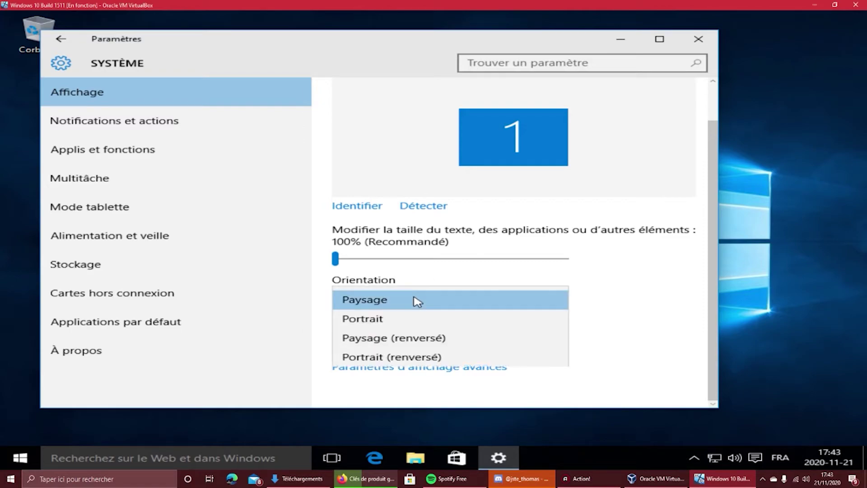
left_click(407, 274)
scroll(397, 226, "up", 1)
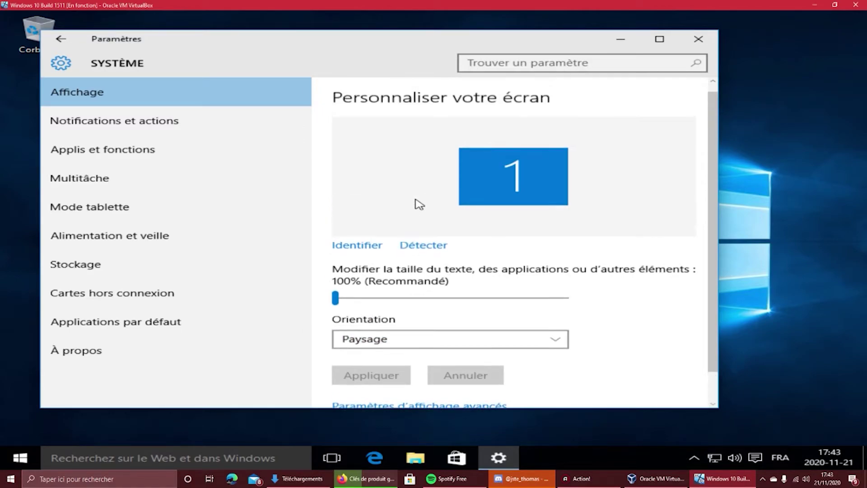
- Look through the Système pages from Notifications et actions to Alimentation et veille, and return to the settings overview
left_click(209, 132)
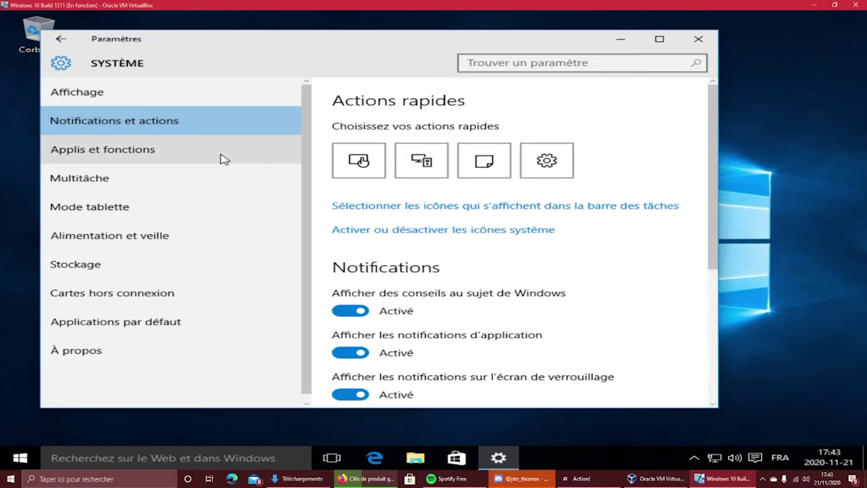
left_click(212, 156)
left_click(190, 183)
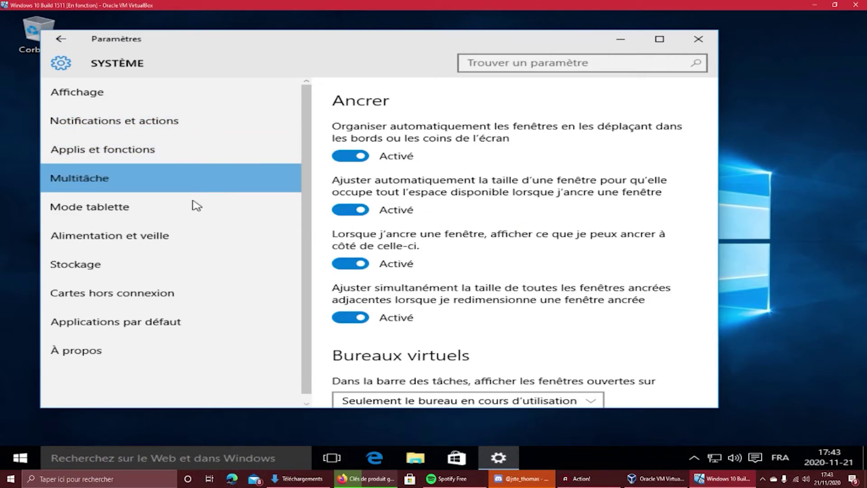
left_click(204, 210)
scroll(298, 208, "down", 1)
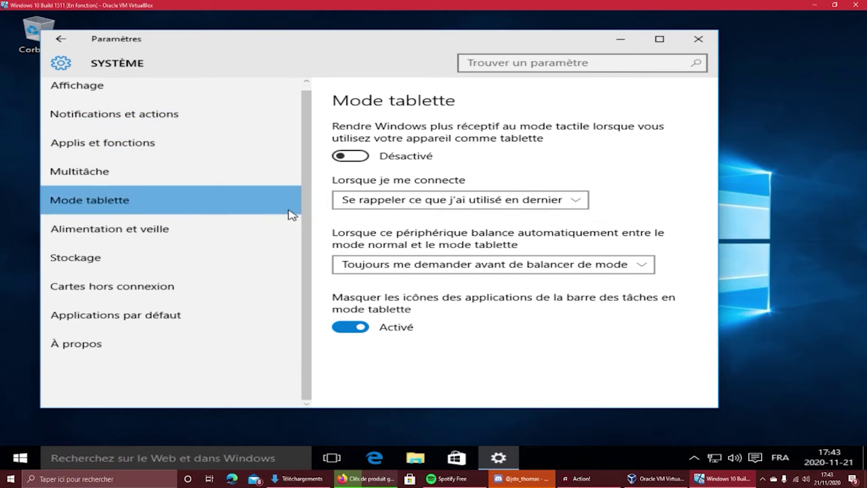
left_click(224, 232)
left_click(180, 285)
left_click(219, 231)
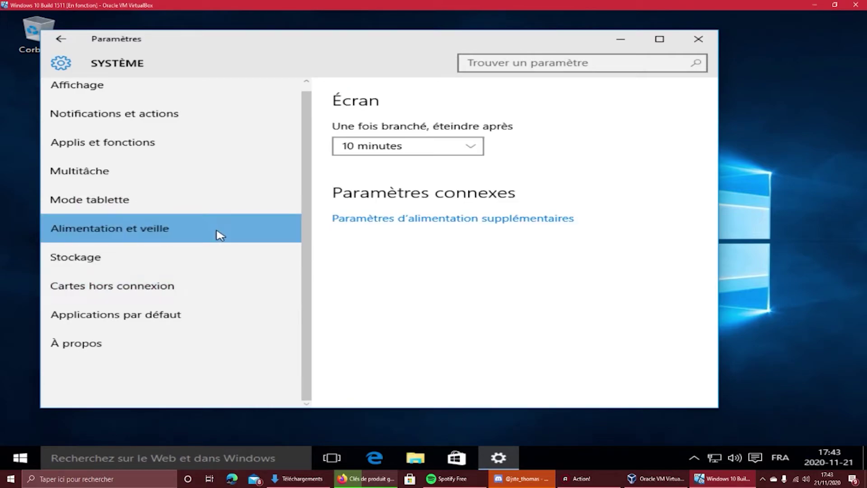
left_click(67, 42)
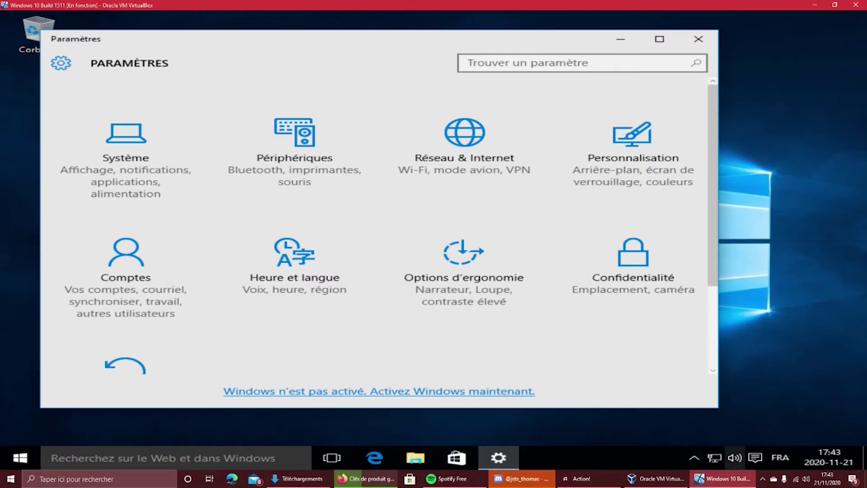
- Minimize the Paramètres window and dismiss the OneDrive update prompt without updating
scroll(641, 298, "down", 3)
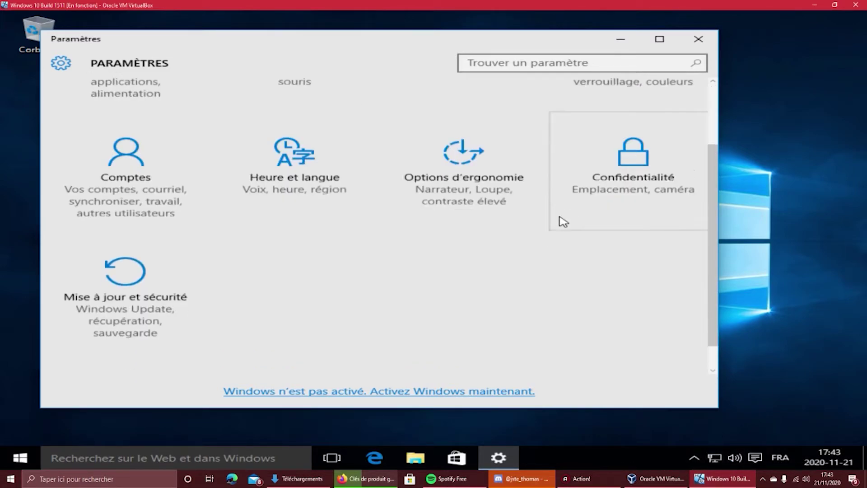
left_click(616, 43)
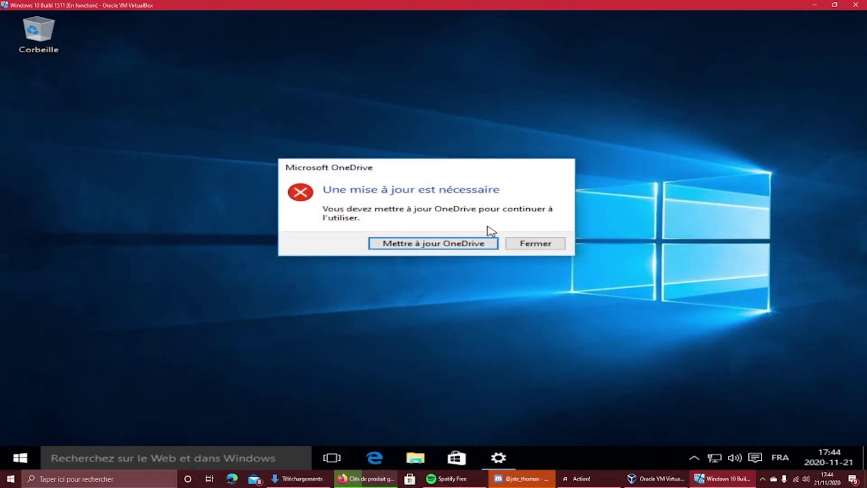
left_click(538, 243)
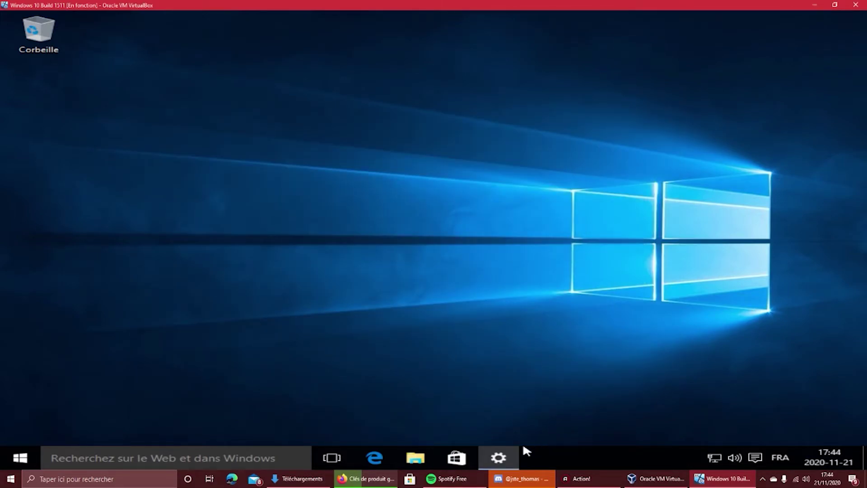
- Restore the Paramètres window and look over all the settings categories
left_click(512, 457)
scroll(316, 208, "up", 3)
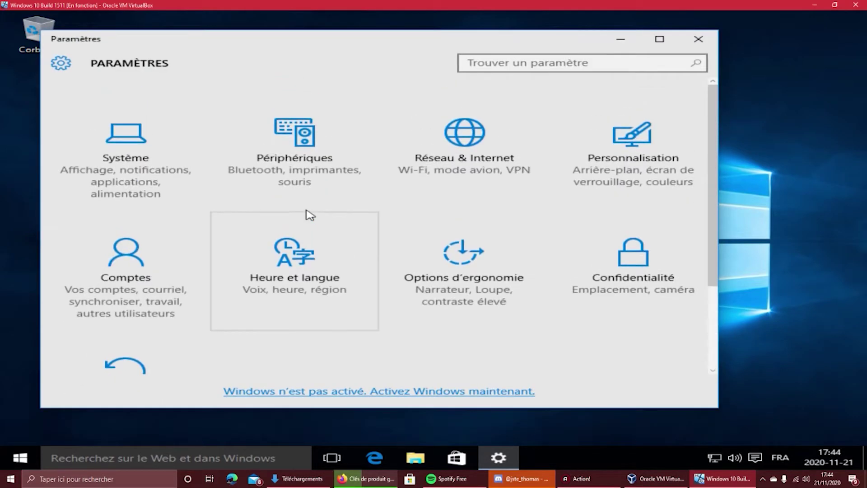
scroll(456, 189, "down", 3)
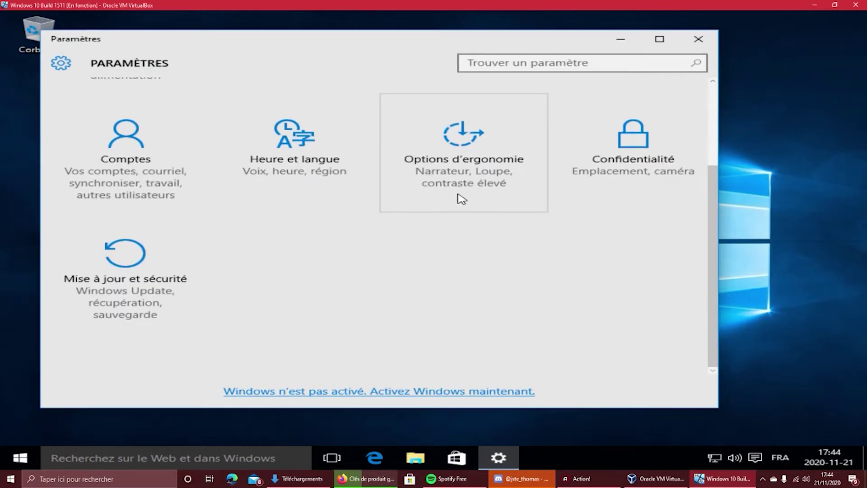
scroll(461, 199, "up", 3)
scroll(271, 300, "down", 3)
scroll(255, 294, "up", 3)
scroll(309, 174, "down", 3)
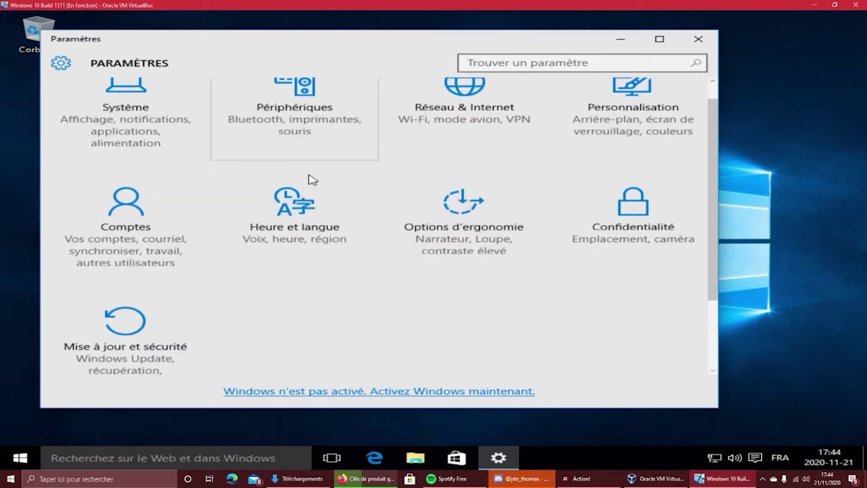
scroll(321, 203, "up", 3)
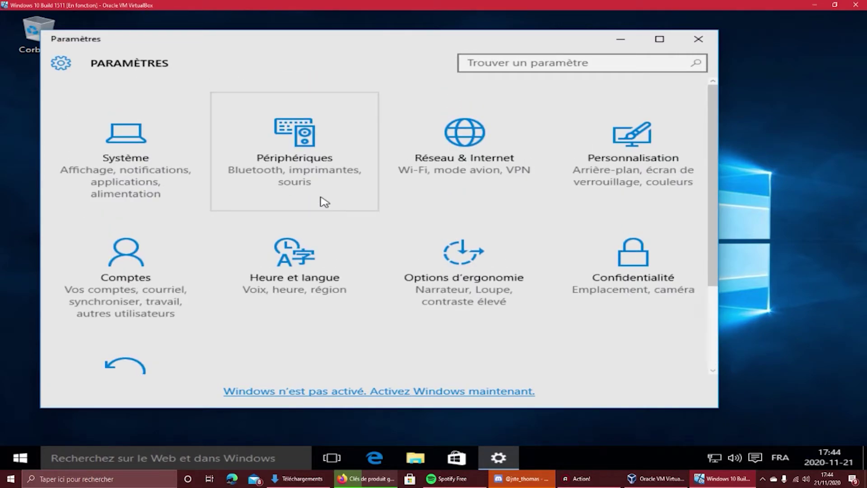
scroll(325, 192, "down", 3)
scroll(326, 186, "up", 3)
- Examine the Windows edition, version and hardware details on the À propos page of the Système settings, and close Paramètres
left_click(169, 171)
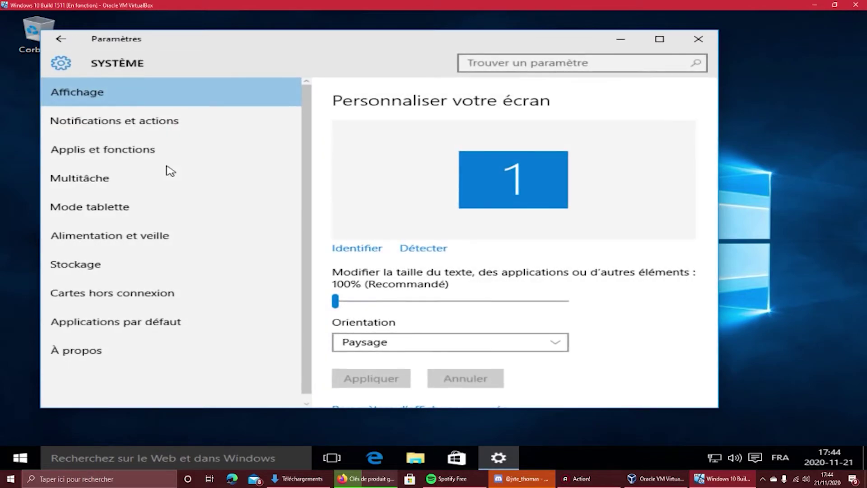
left_click(146, 339)
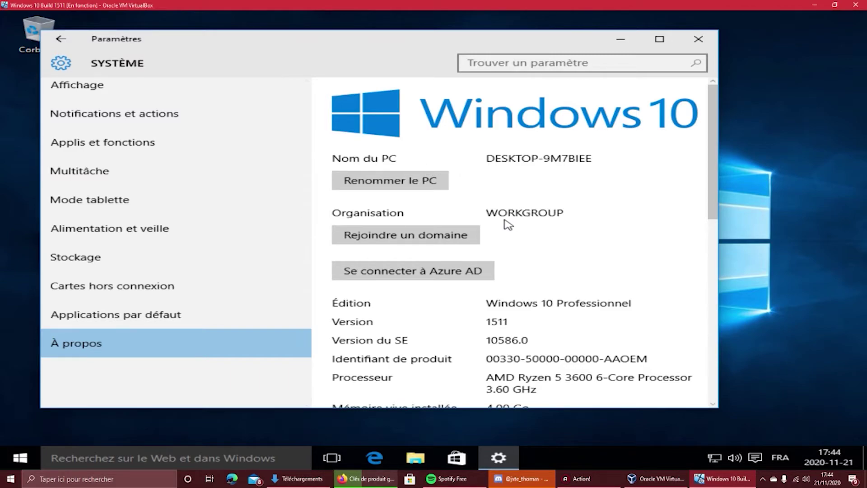
scroll(568, 242, "down", 2)
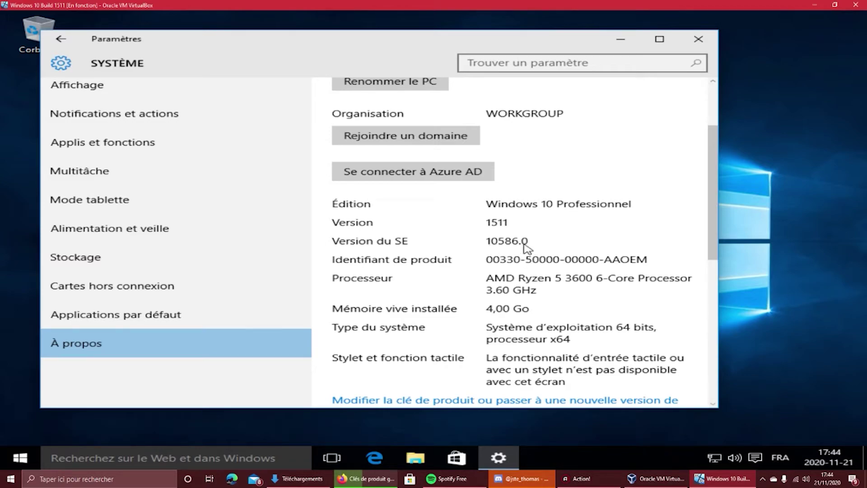
scroll(524, 230, "down", 2)
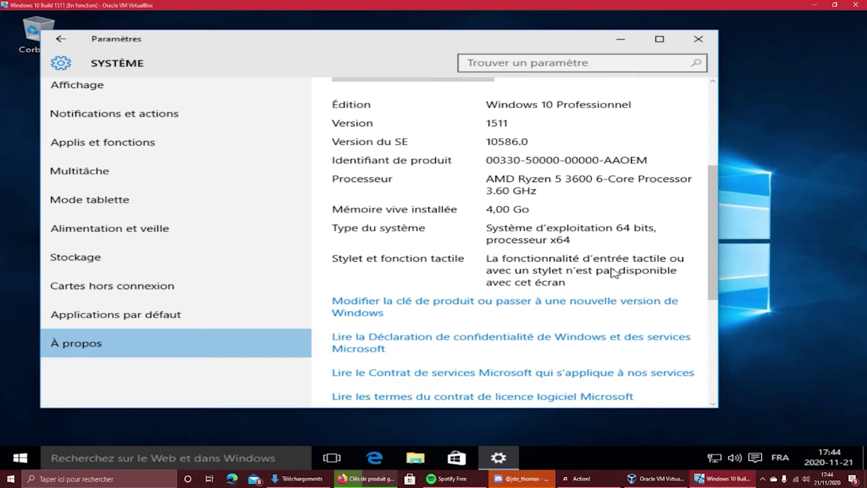
scroll(600, 255, "down", 2)
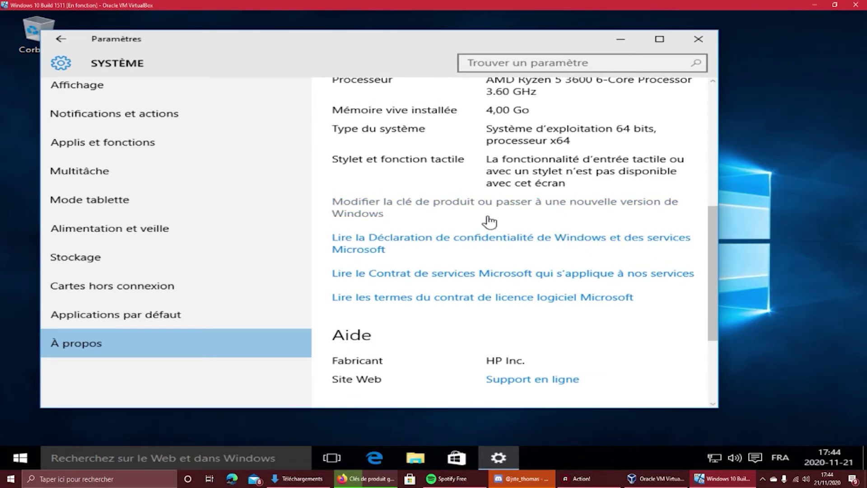
scroll(489, 220, "down", 3)
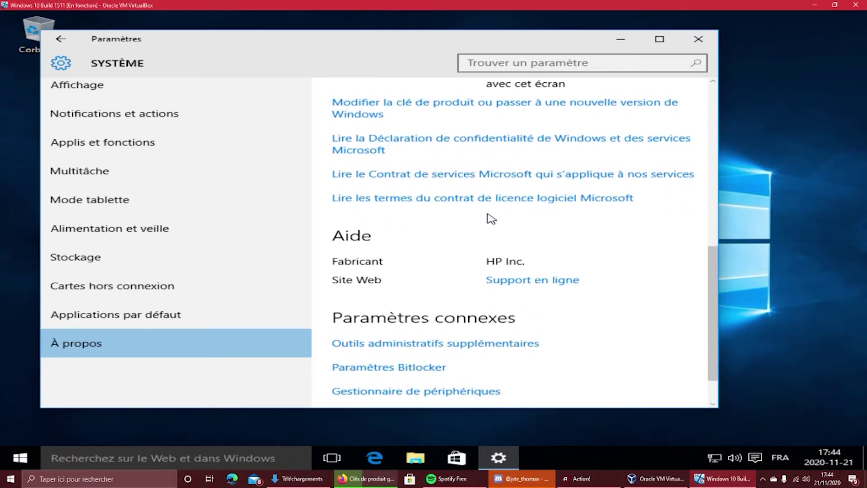
scroll(500, 286, "up", 10)
scroll(481, 293, "down", 8)
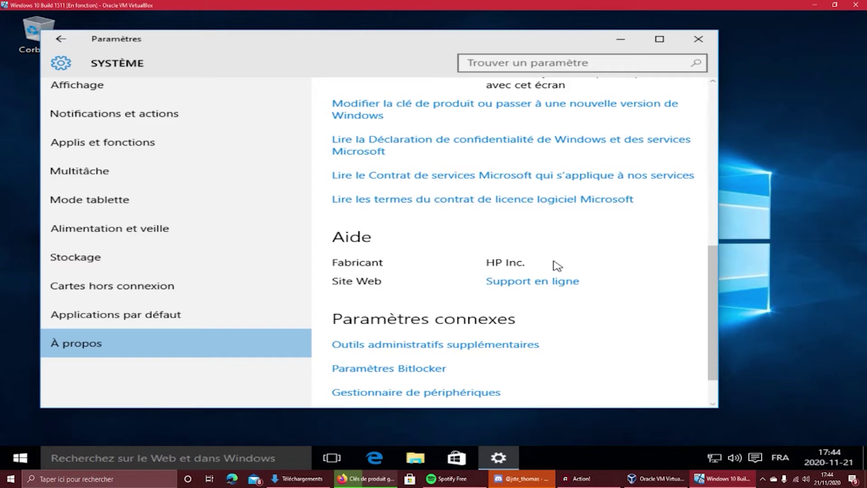
left_click(699, 39)
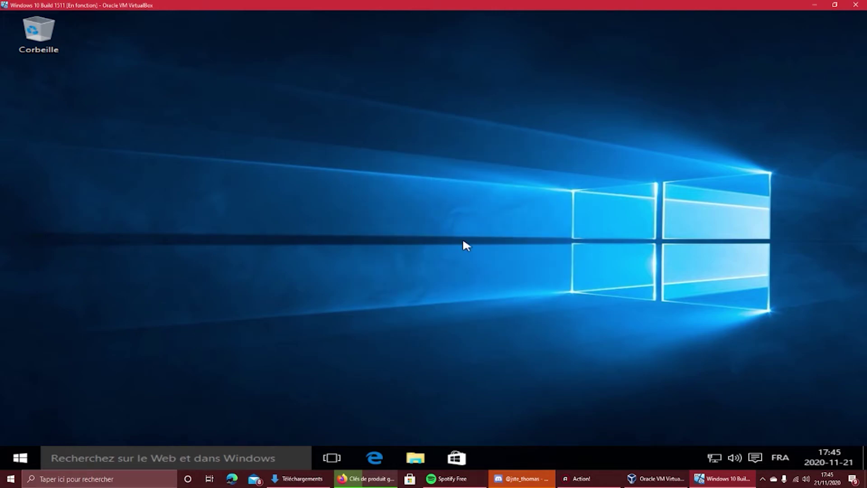
- Launch Microsoft Edge in the virtual machine and close the go.microsoft.com tab, leaving only the Démarrer page
left_click(375, 457)
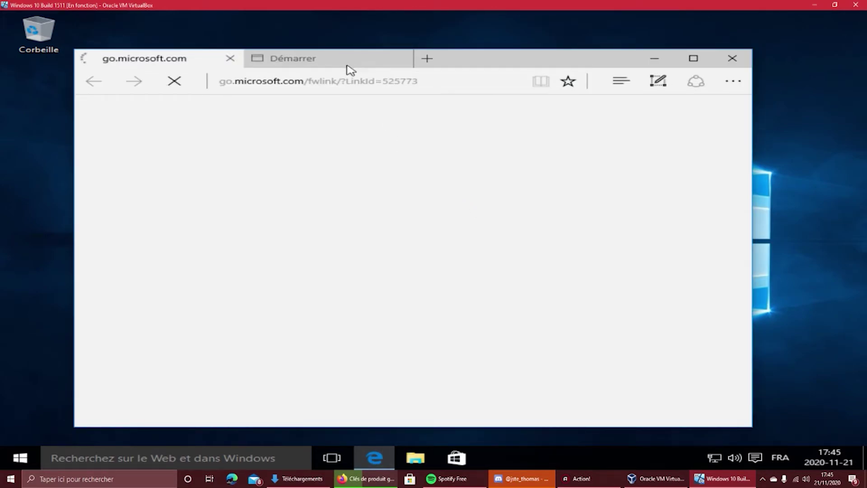
left_click(345, 64)
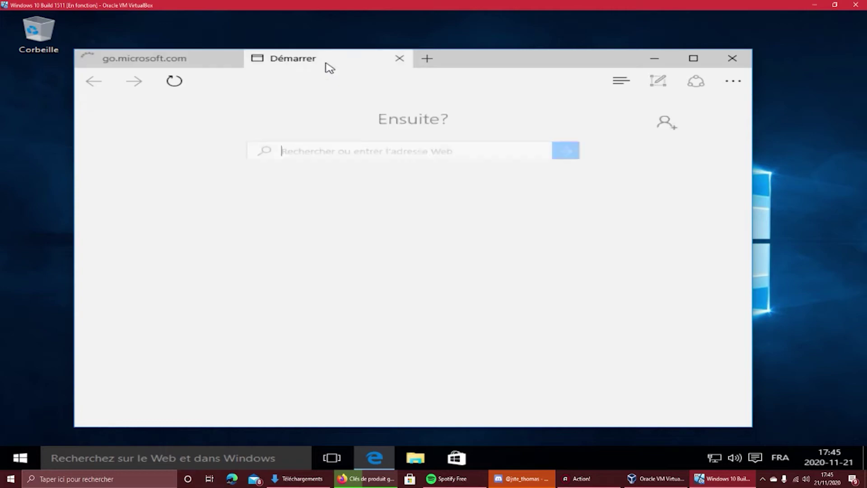
left_click(233, 59)
- Look through the news feed, weather and search area of the Edge start page
scroll(404, 192, "down", 5)
scroll(406, 194, "down", 2)
scroll(398, 212, "up", 4)
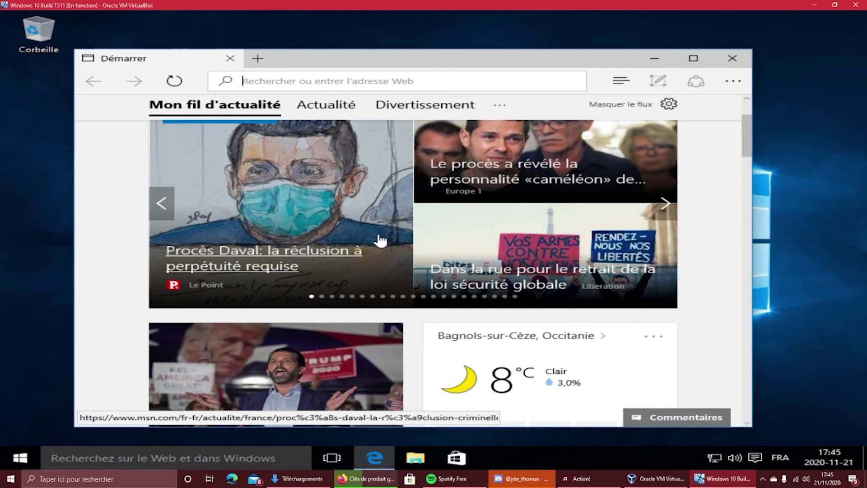
scroll(381, 246, "up", 5)
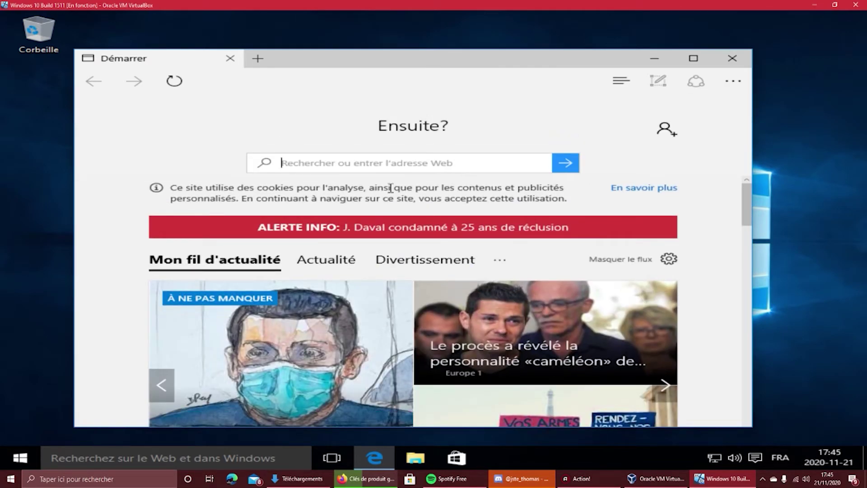
scroll(411, 172, "down", 8)
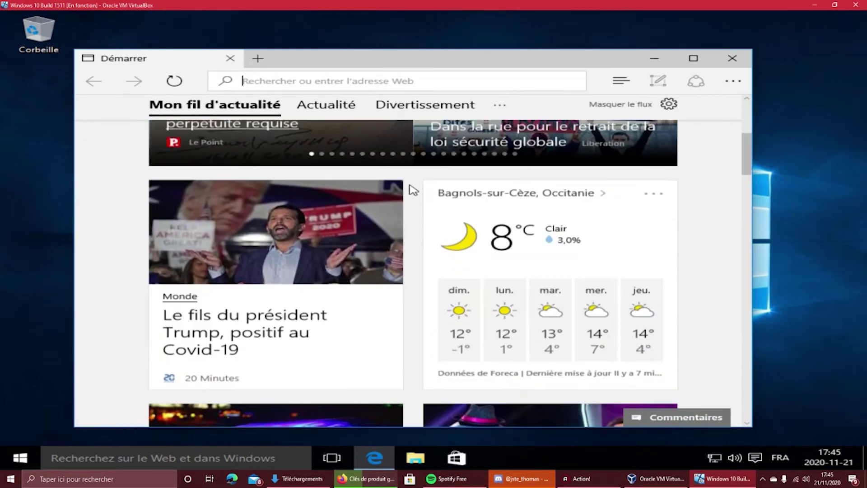
scroll(412, 210, "up", 5)
scroll(452, 211, "up", 3)
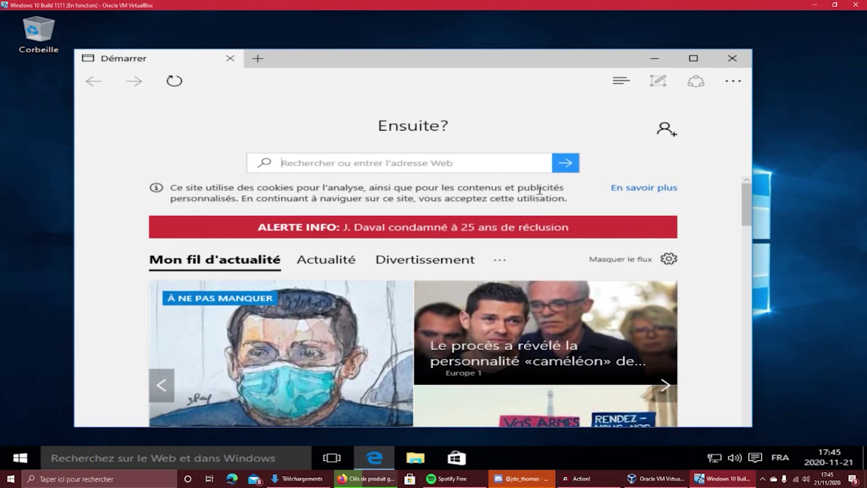
scroll(409, 118, "down", 2)
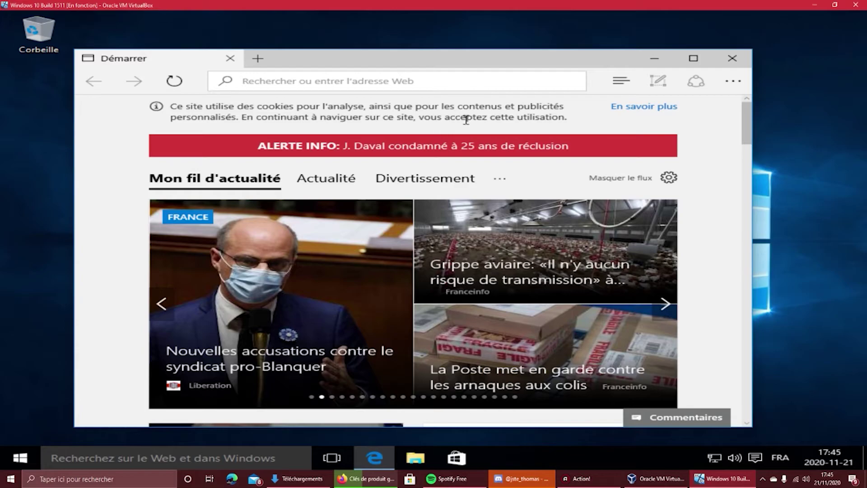
scroll(667, 160, "down", 5)
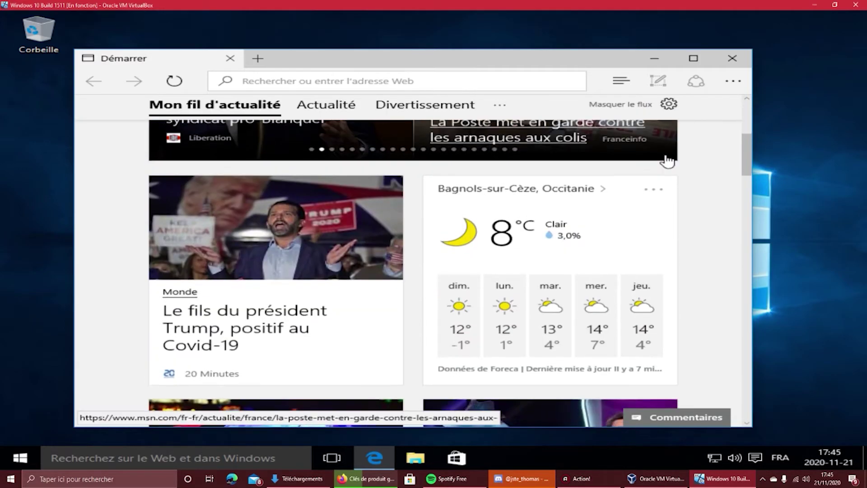
scroll(667, 160, "up", 7)
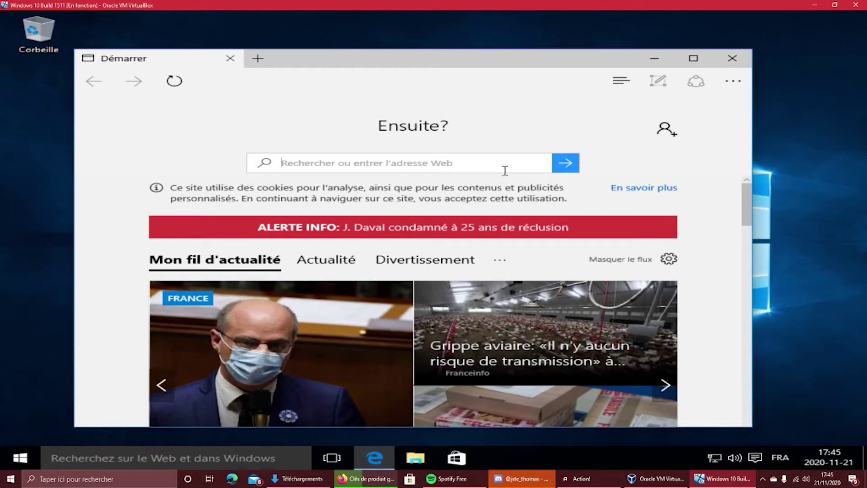
scroll(406, 85, "down", 2)
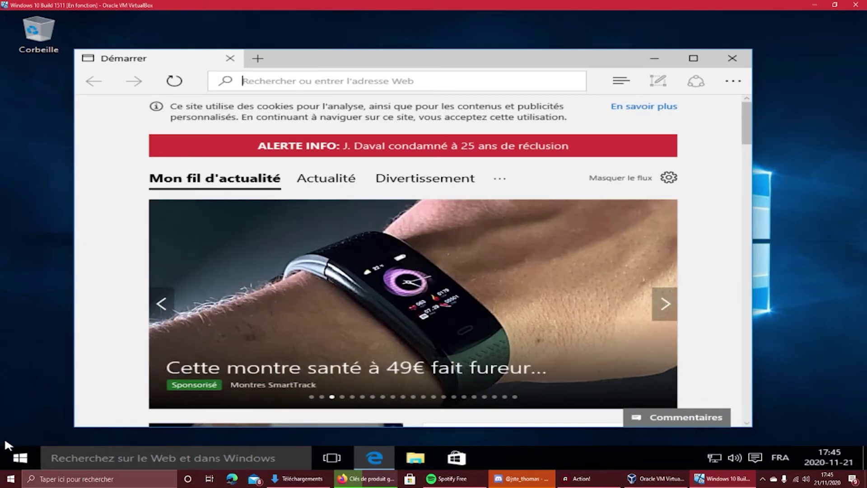
- Look over the virtual machine's Start menu, network status, speaker volume and Centre de contrôle, and close them
left_click(21, 457)
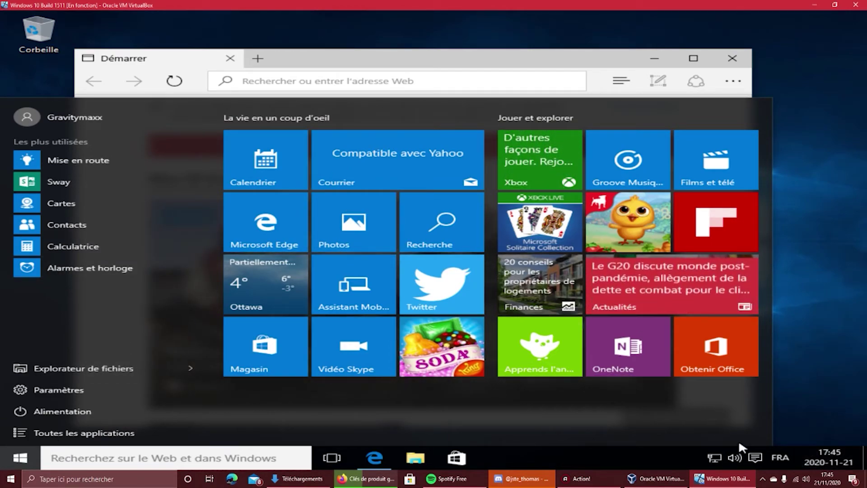
left_click(713, 459)
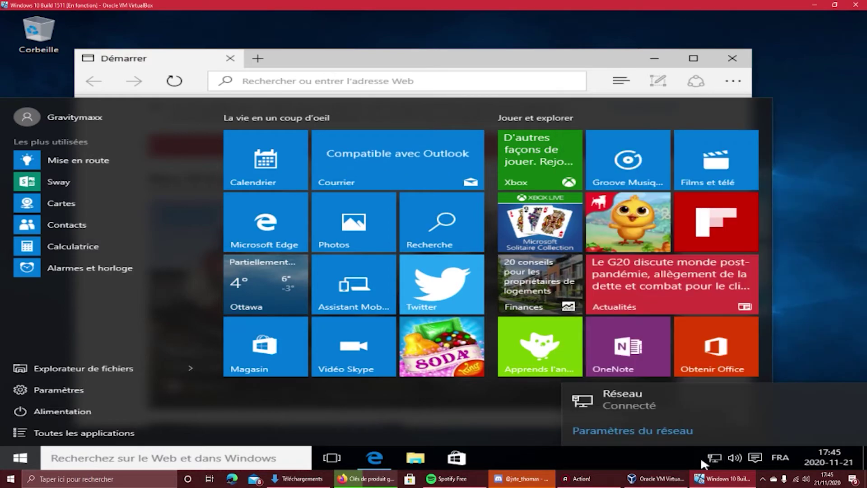
left_click(701, 460)
left_click(707, 457)
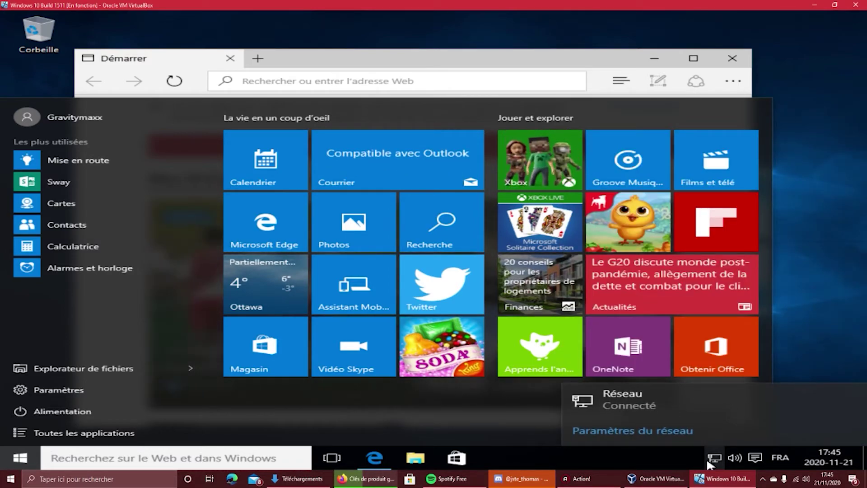
left_click(735, 457)
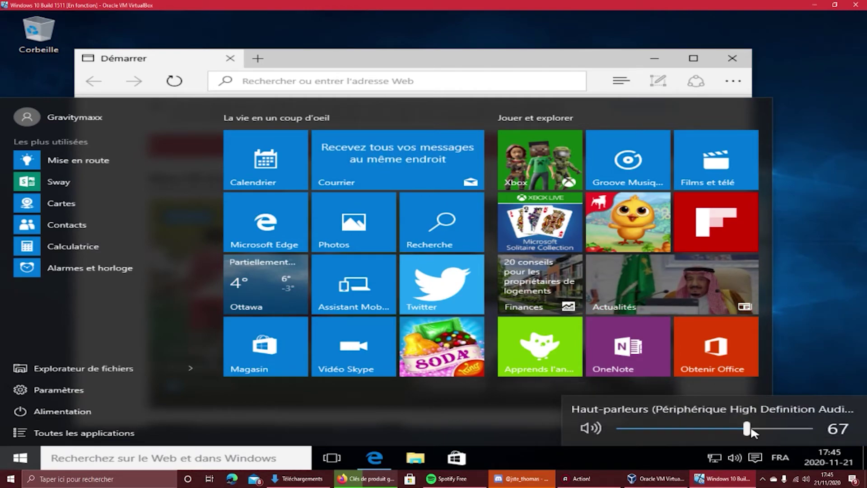
left_click(757, 457)
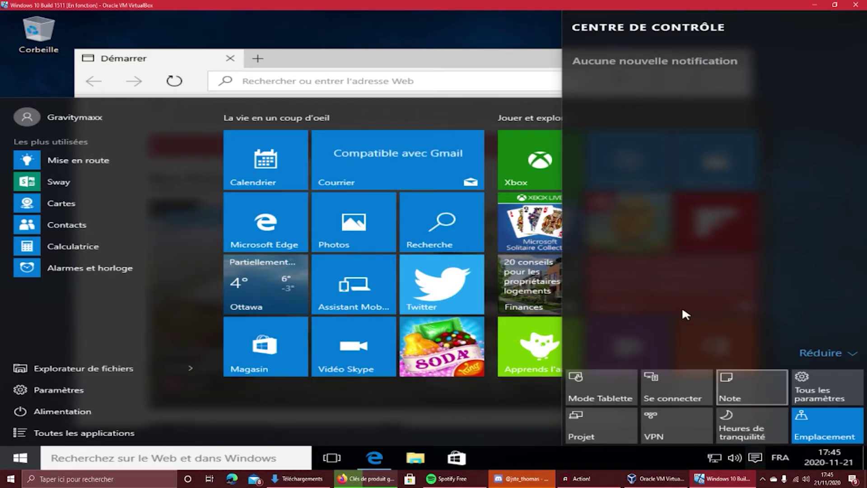
left_click(511, 45)
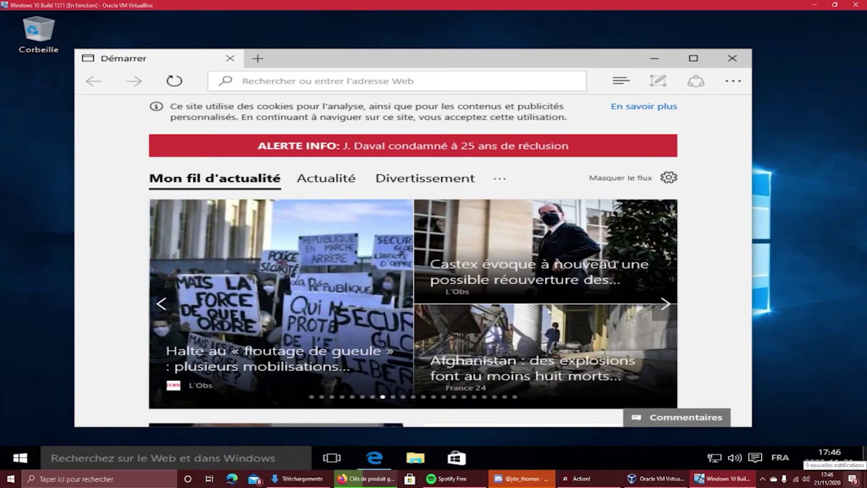
- Compare the host's notification centre with the virtual machine's Centre de contrôle, collapsing and expanding the guest's quick actions
left_click(853, 479)
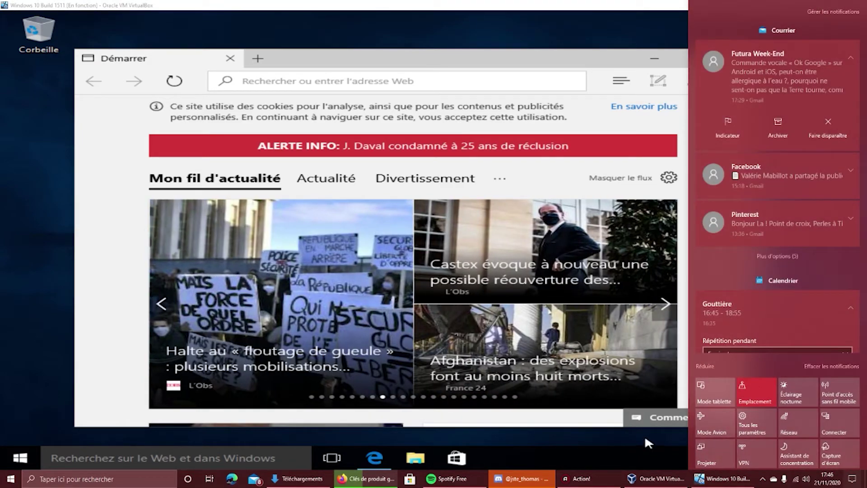
left_click(662, 448)
left_click(755, 458)
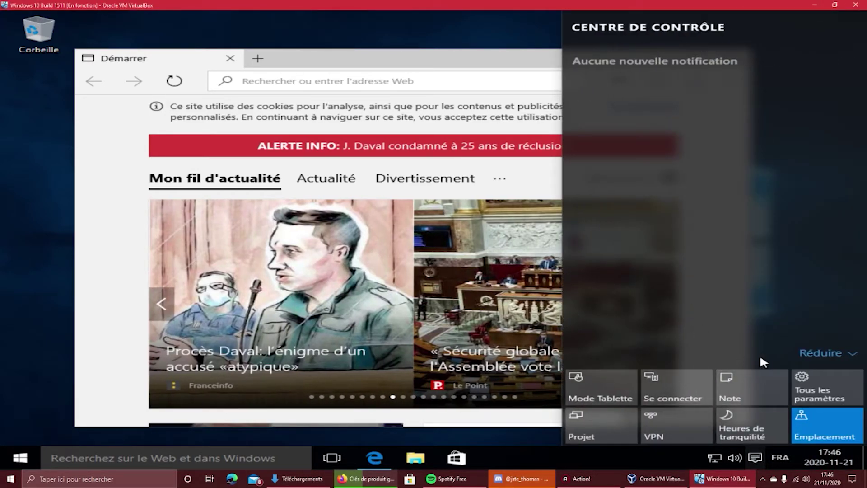
left_click(817, 355)
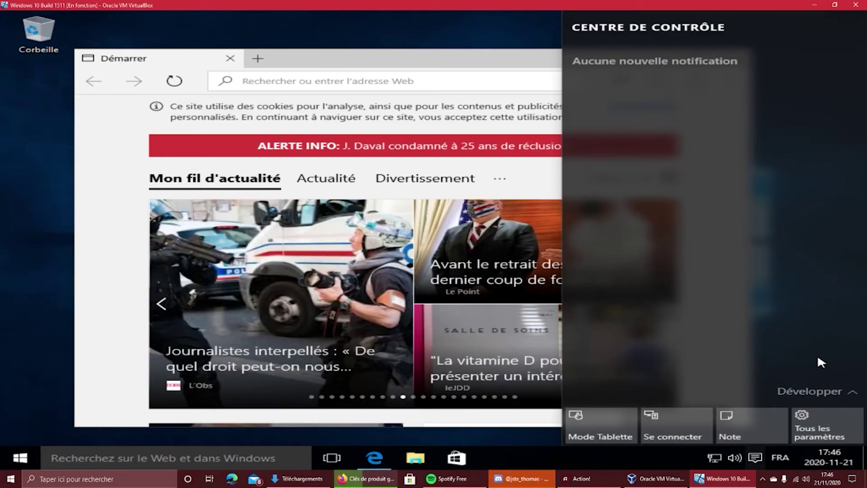
left_click(814, 389)
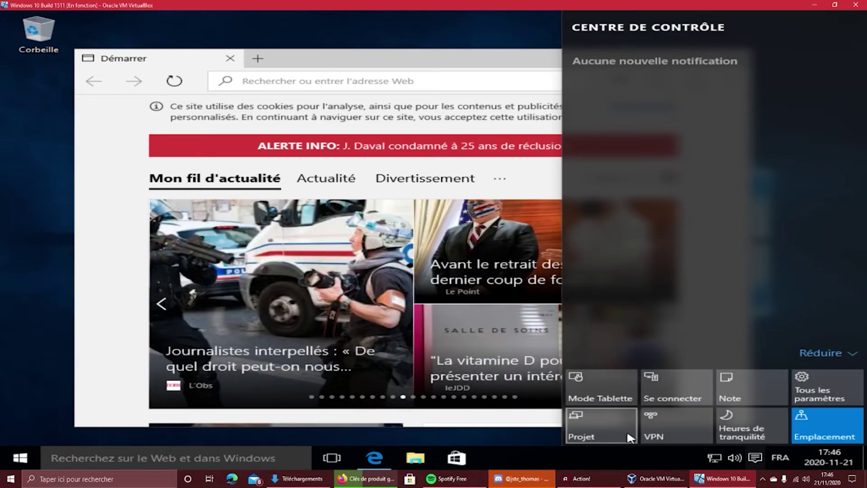
left_click(514, 437)
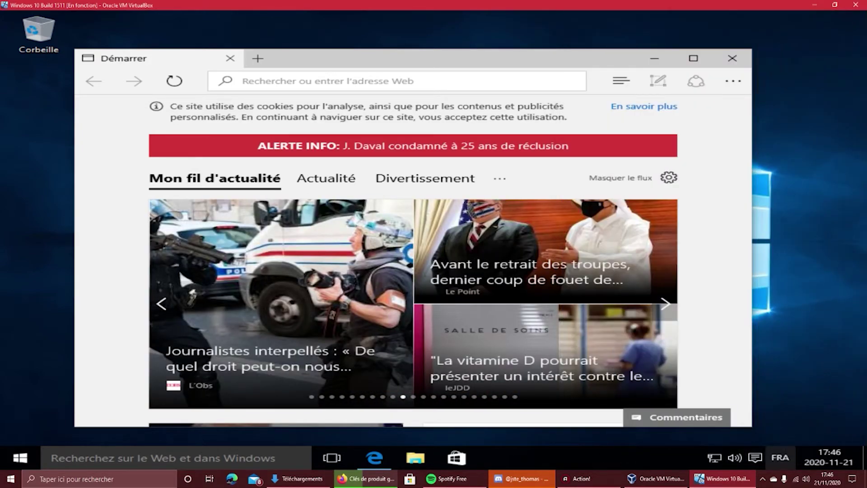
left_click(853, 479)
left_click(852, 479)
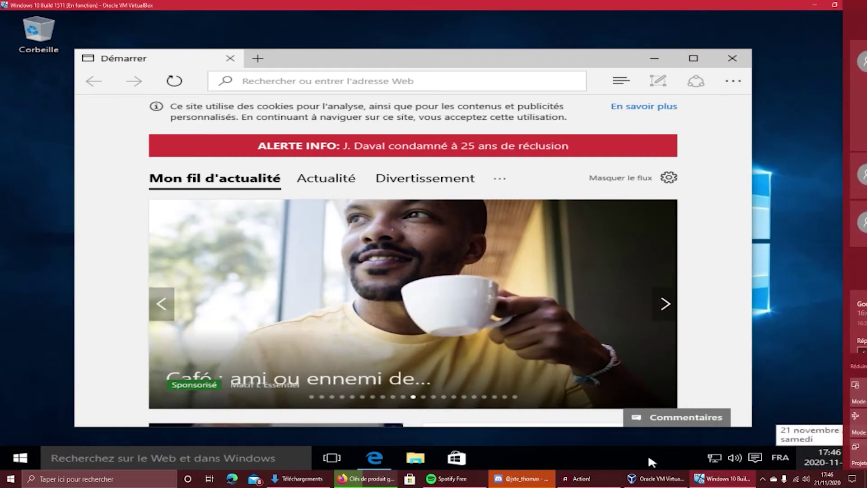
- Minimize Edge and view the virtual machine's calendar, Centre de contrôle and network status from the desktop
left_click(828, 457)
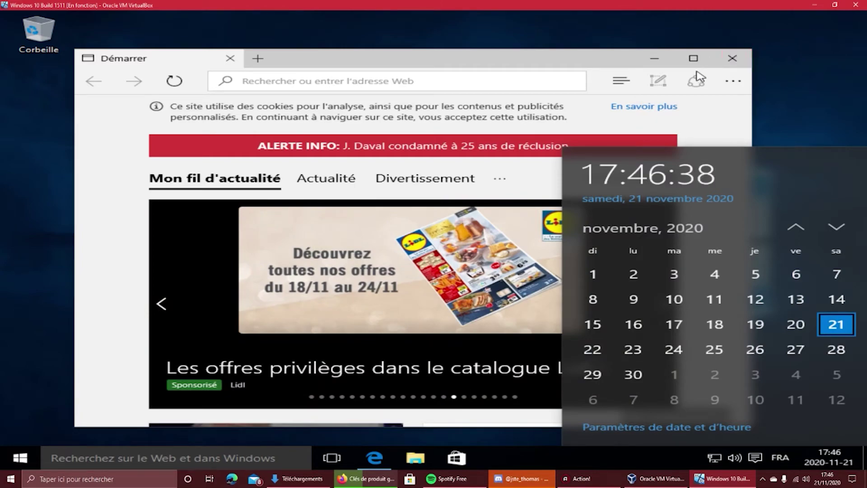
left_click(664, 66)
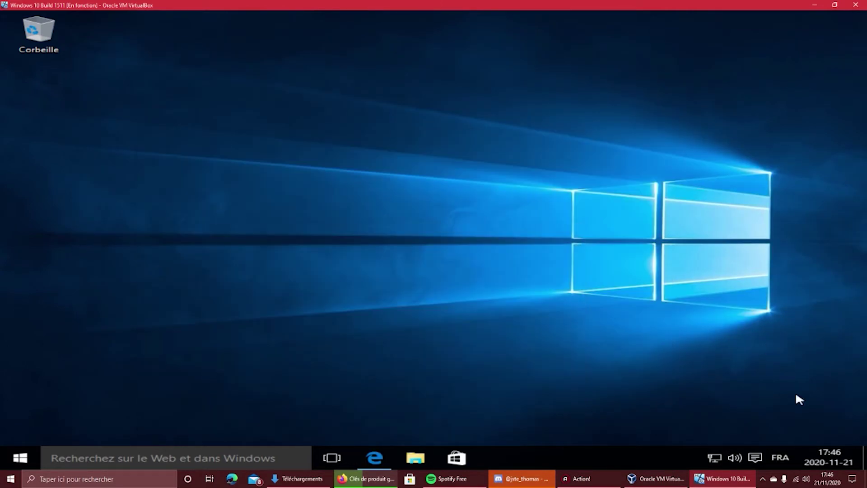
left_click(808, 456)
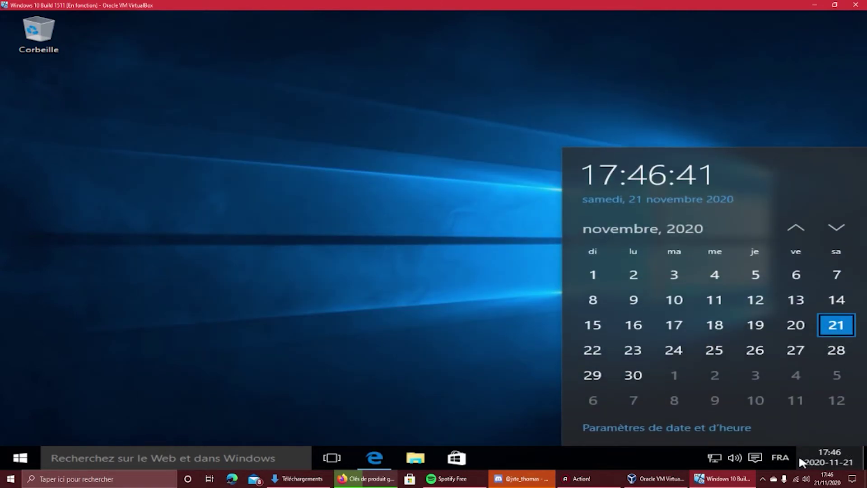
left_click(755, 457)
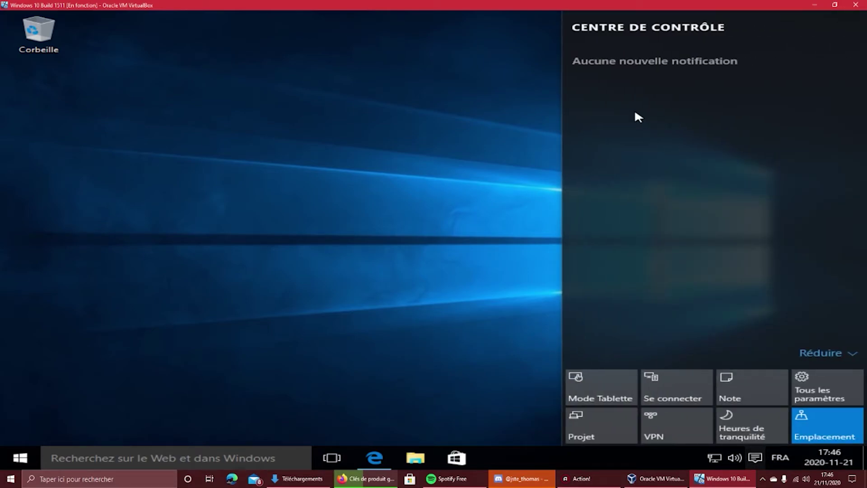
left_click(535, 157)
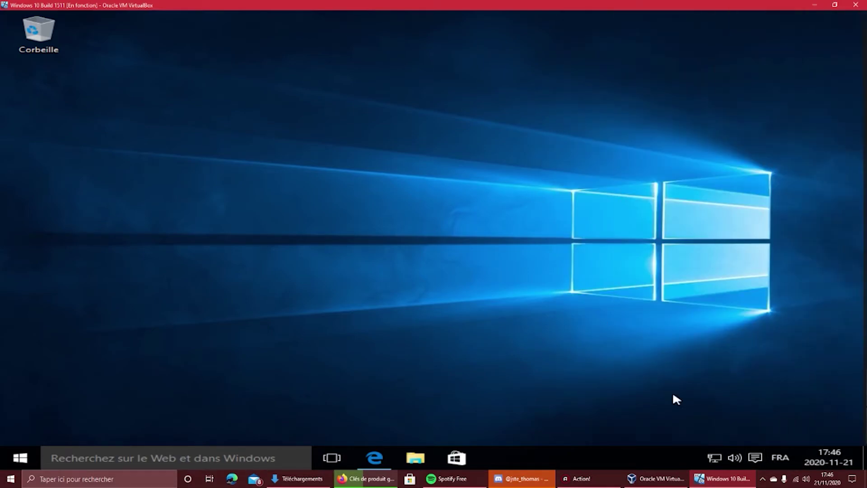
left_click(718, 459)
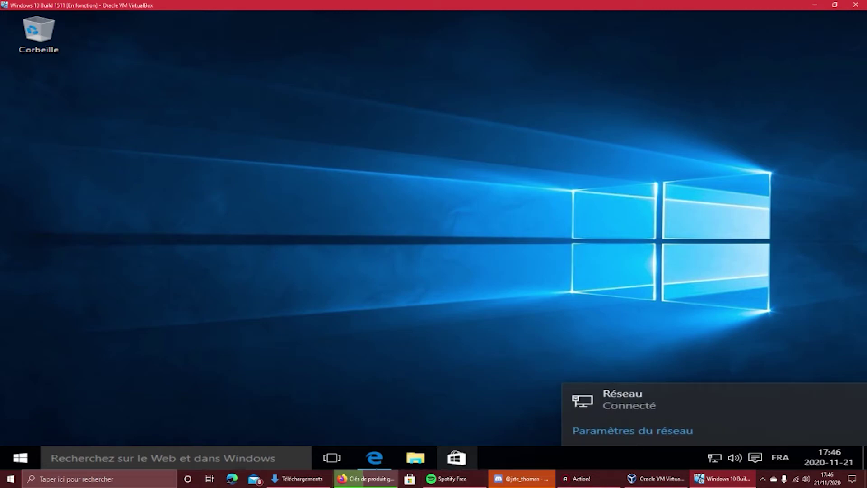
- Restore Edge, open the virtual machine's file explorer and examine the folders and drives under Ce PC
left_click(375, 457)
left_click(415, 458)
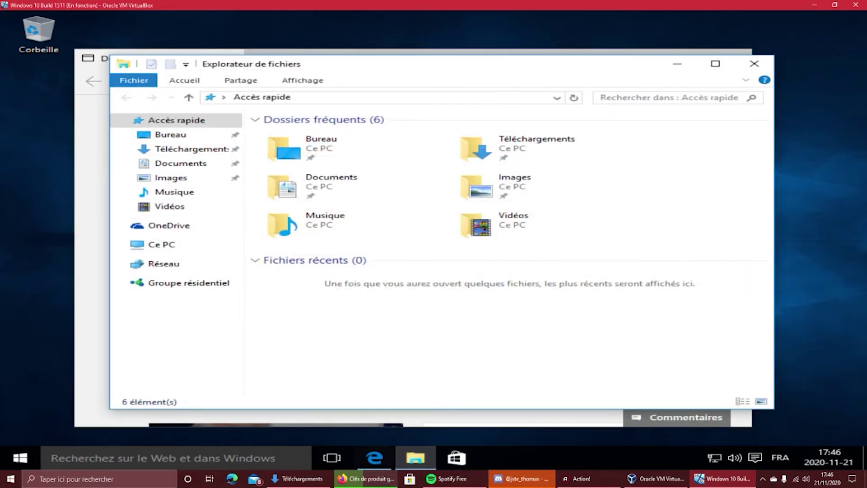
left_click(174, 245)
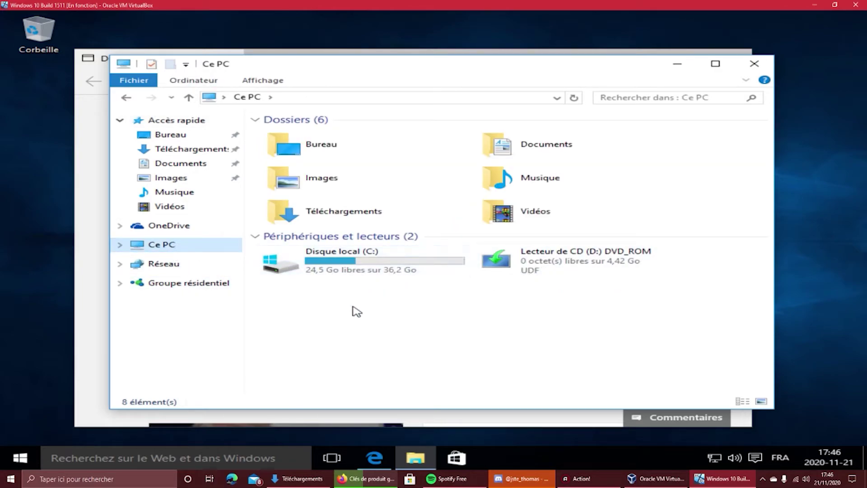
left_click_drag(553, 317, 373, 329)
- Browse the quick access folders from Bureau to Vidéos and OneDrive, dismiss the OneDrive welcome window, and return to Ce PC
left_click(198, 135)
left_click(199, 150)
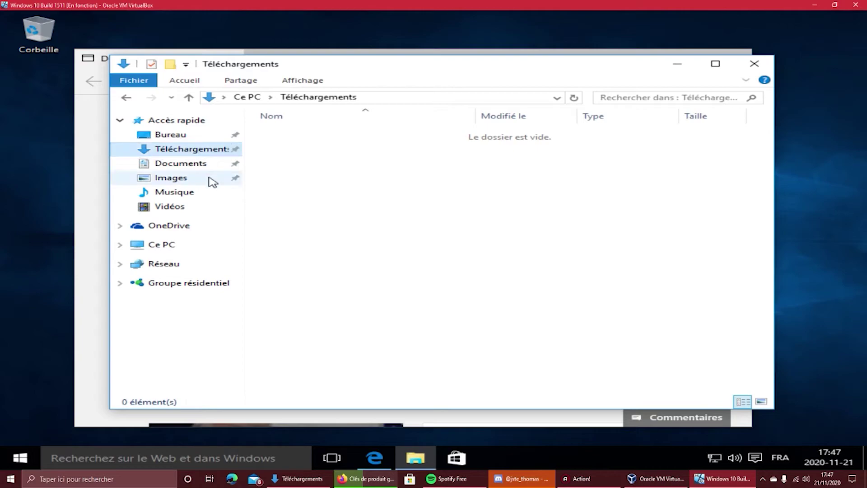
left_click(204, 164)
left_click(204, 180)
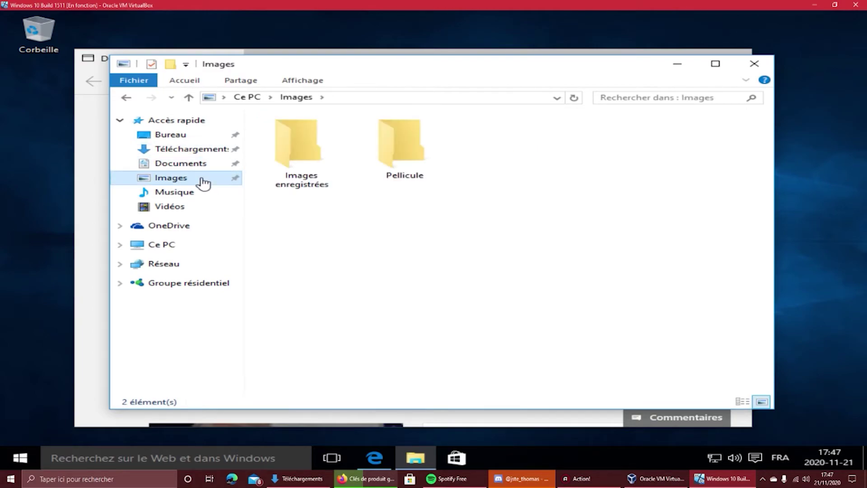
left_click(204, 166)
left_click(204, 192)
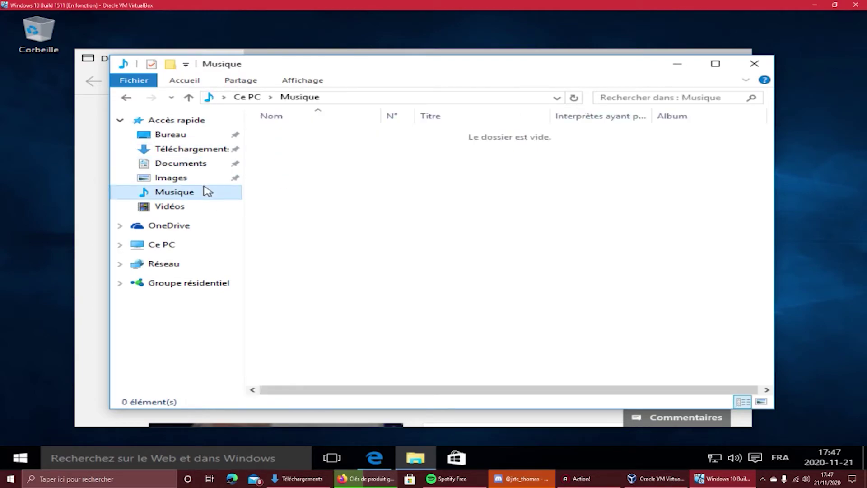
left_click(204, 206)
left_click(201, 228)
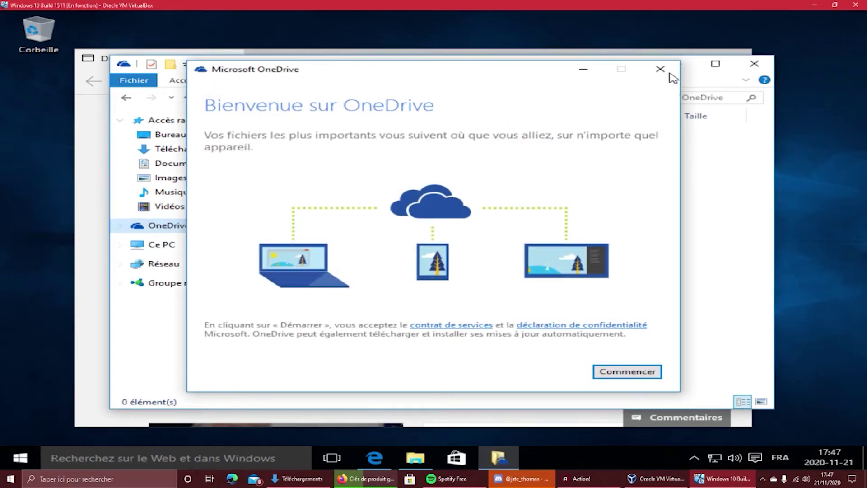
left_click(660, 69)
left_click(202, 250)
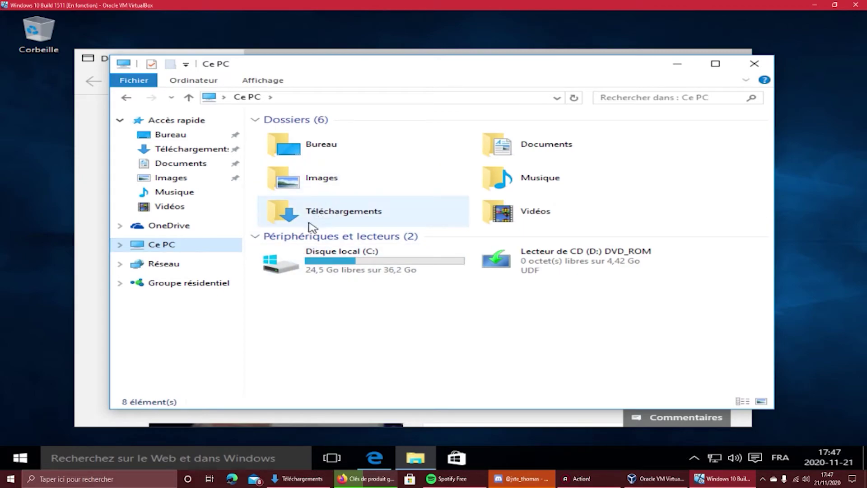
- Compare the host's Téléchargements window with the guest's file explorer, and close both windows
left_click(299, 479)
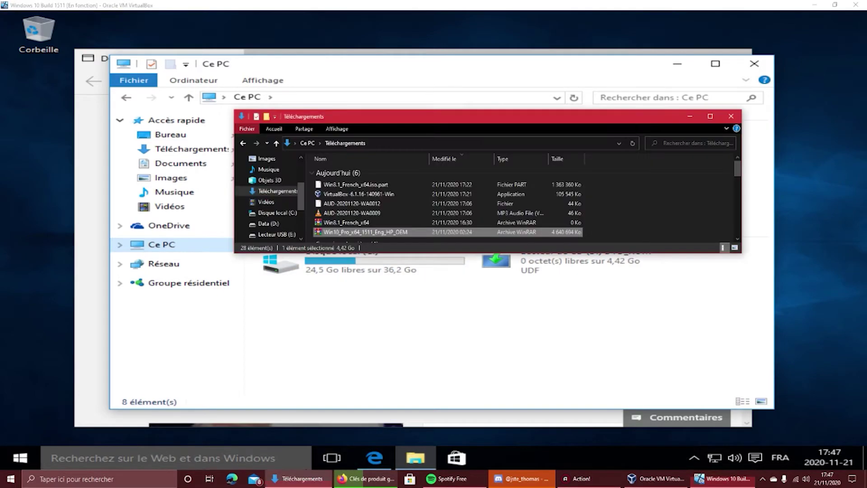
left_click_drag(470, 113, 423, 224)
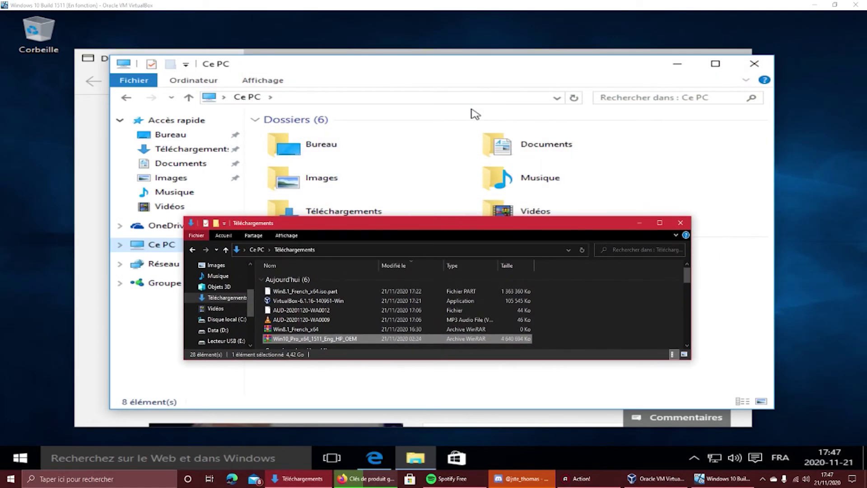
left_click(680, 222)
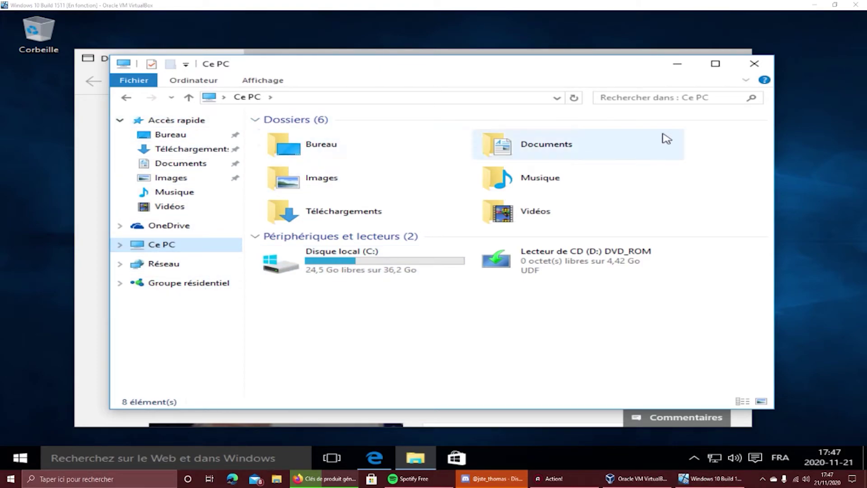
left_click(754, 64)
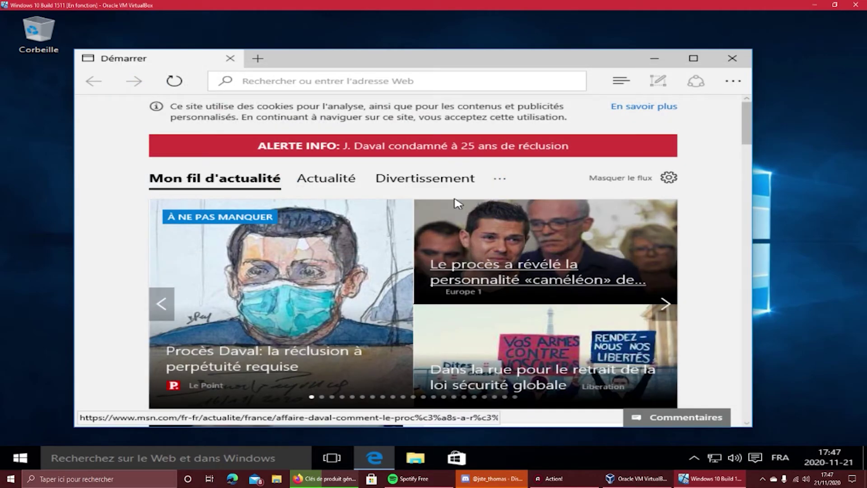
- Look over the news feed on Edge's start page
scroll(394, 212, "down", 1)
scroll(393, 212, "down", 3)
scroll(388, 181, "up", 6)
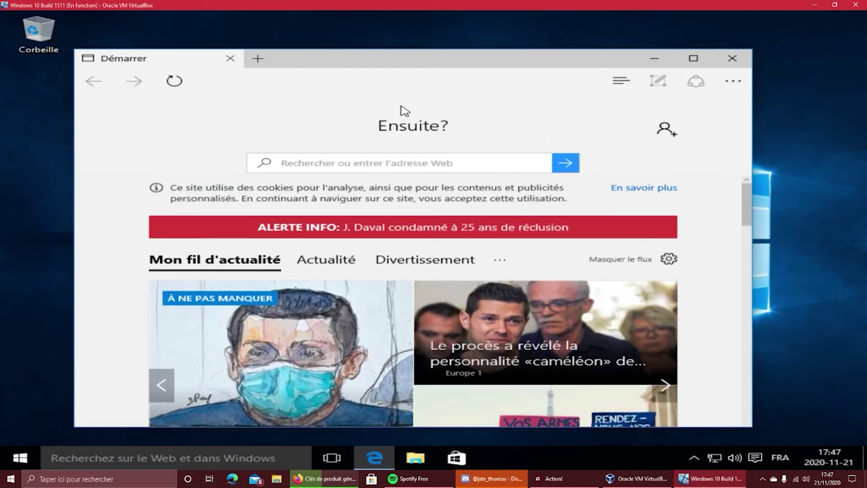
scroll(407, 117, "down", 2)
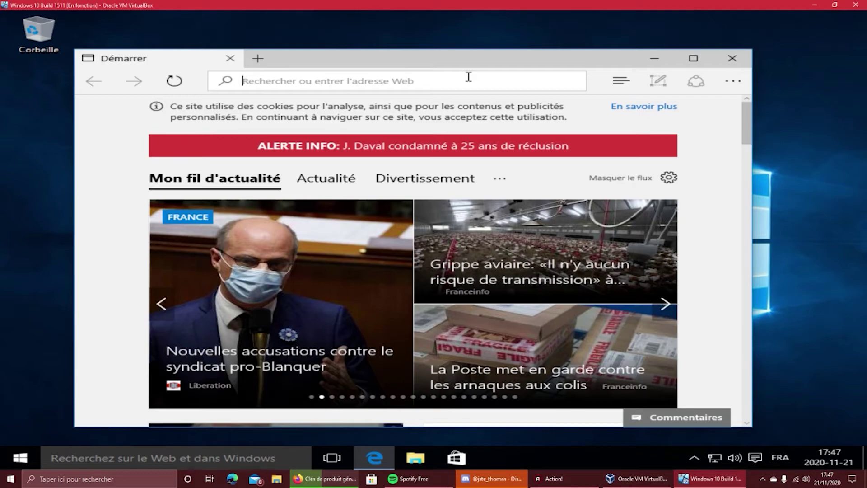
- Search the web for "Youtube,com" and open the YouTube result
type("ouer")
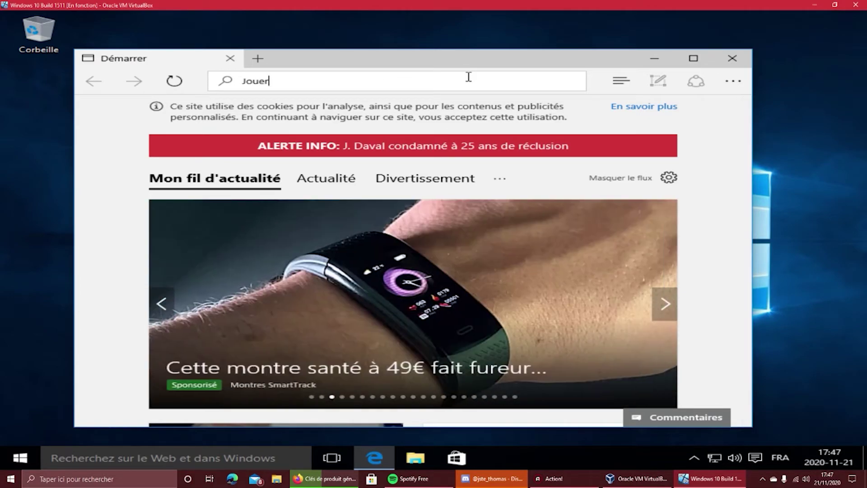
key("Escape")
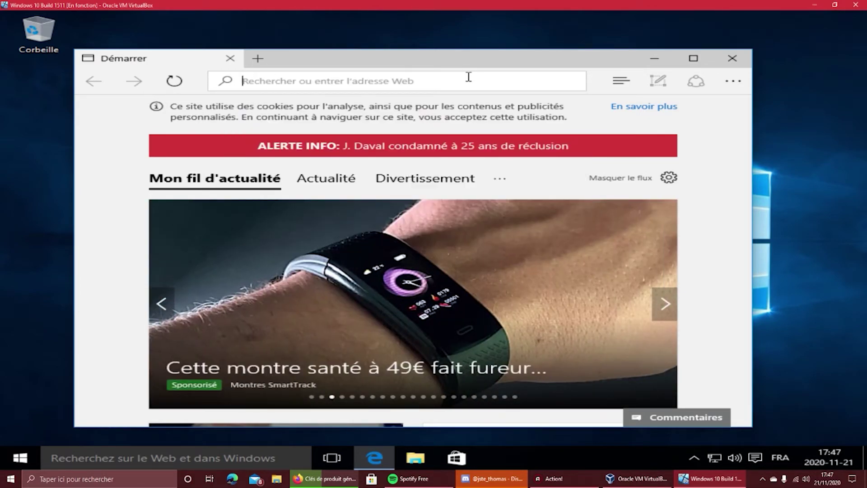
type("Youtubr")
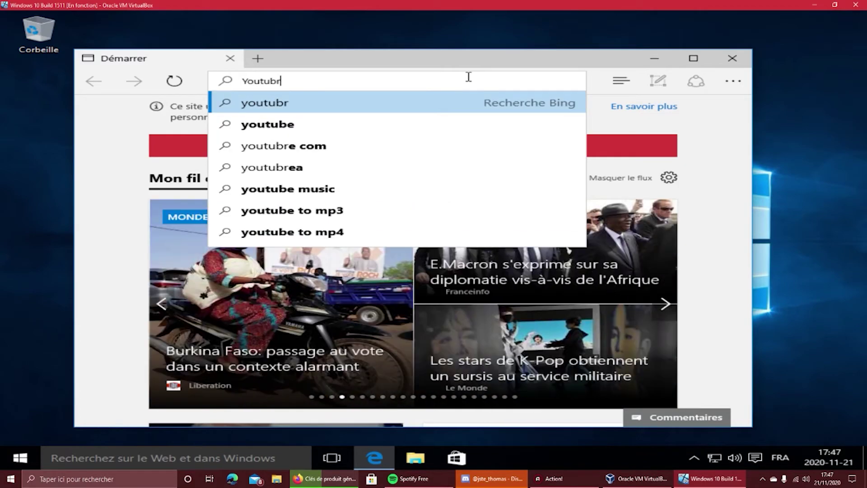
key("BackSpace")
type("e,")
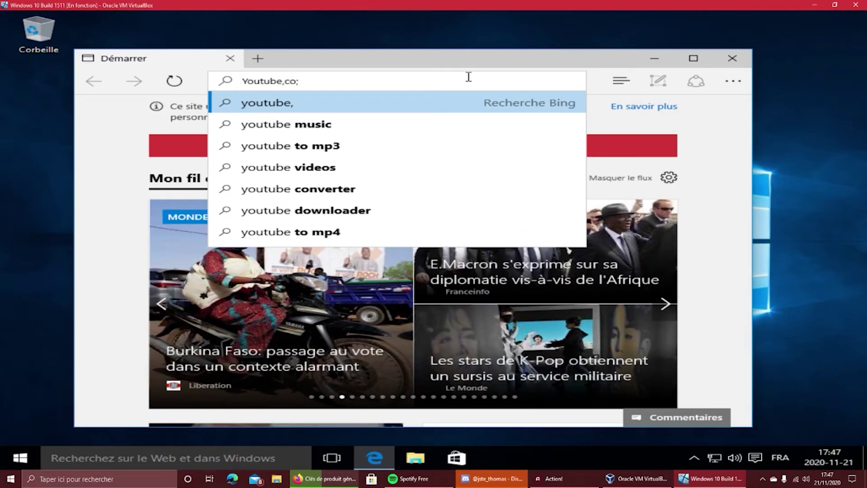
type("co")
key("BackSpace")
type("om")
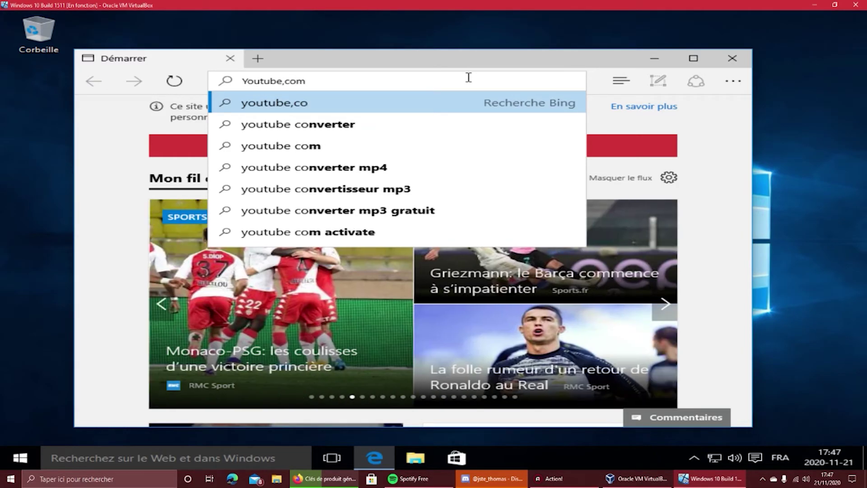
key("Return")
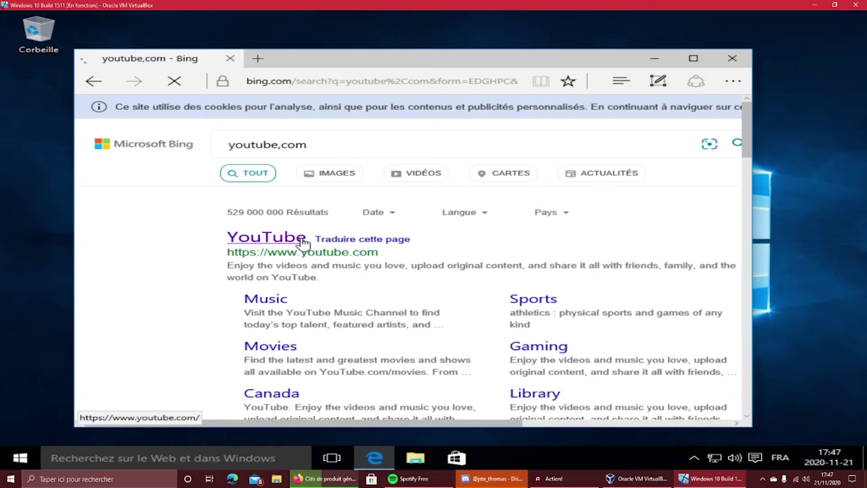
left_click(302, 243)
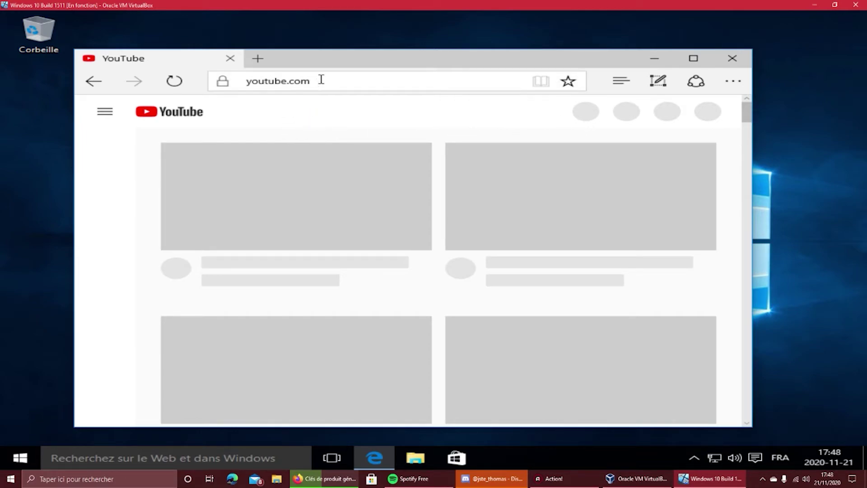
- Go back to the Bing results and reopen YouTube to check whether its home page loads
left_click_drag(327, 67, 355, 65)
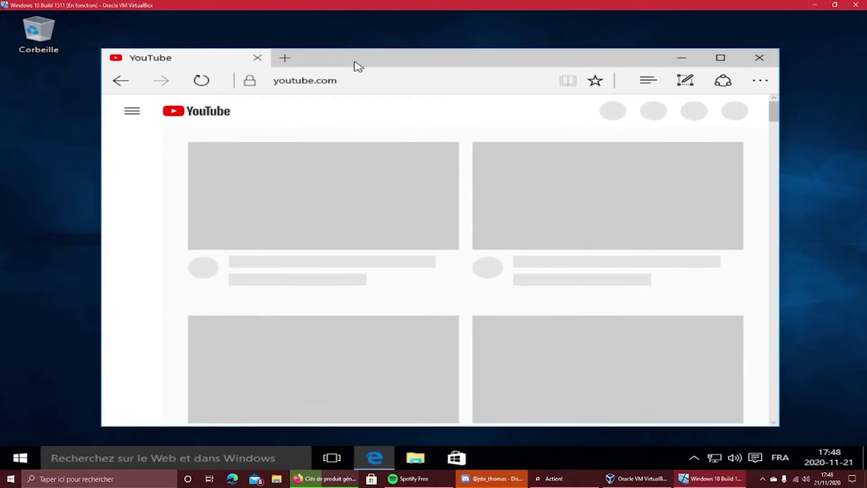
left_click(132, 84)
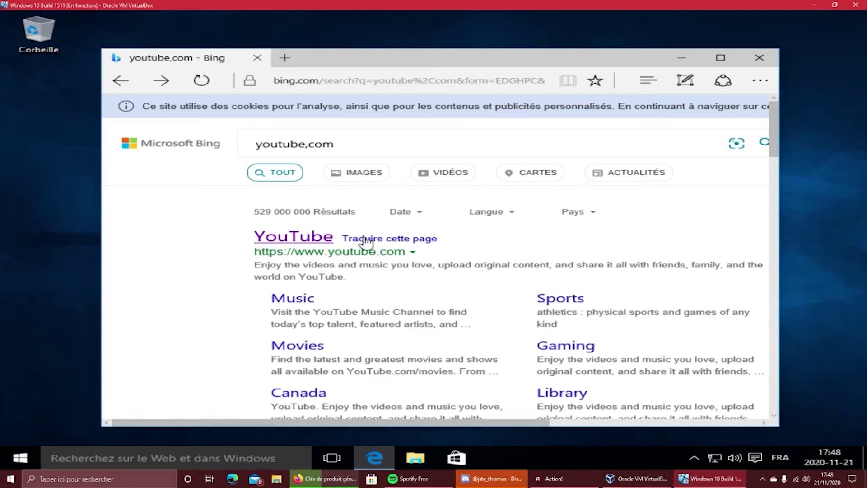
left_click(327, 242)
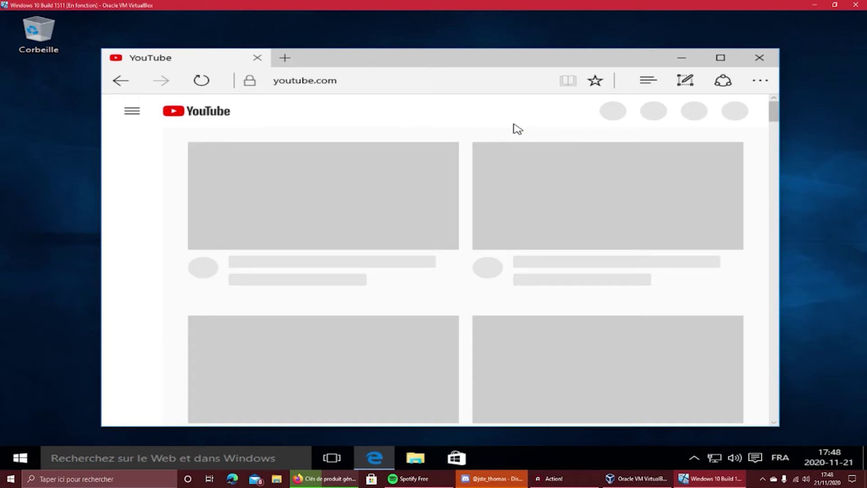
scroll(502, 122, "down", 10)
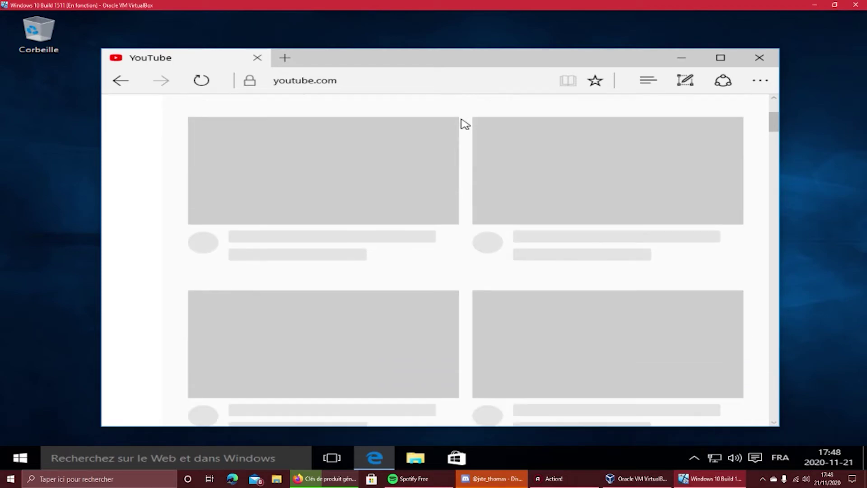
scroll(462, 122, "down", 5)
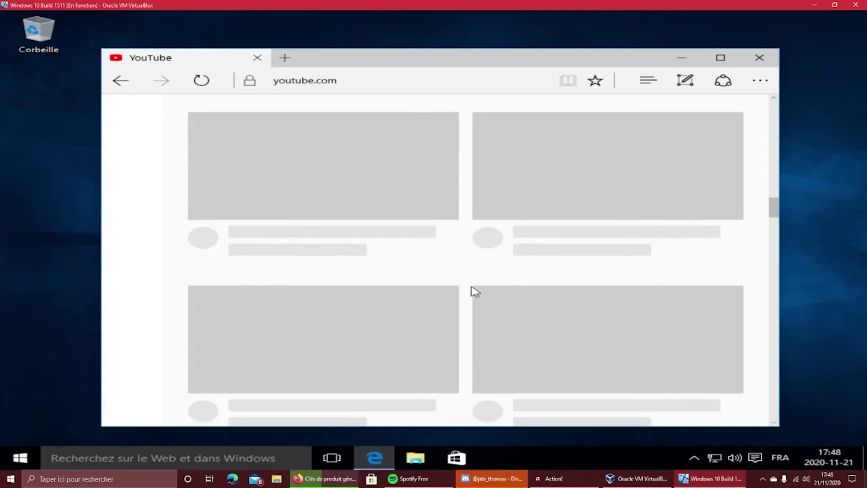
scroll(459, 216, "up", 8)
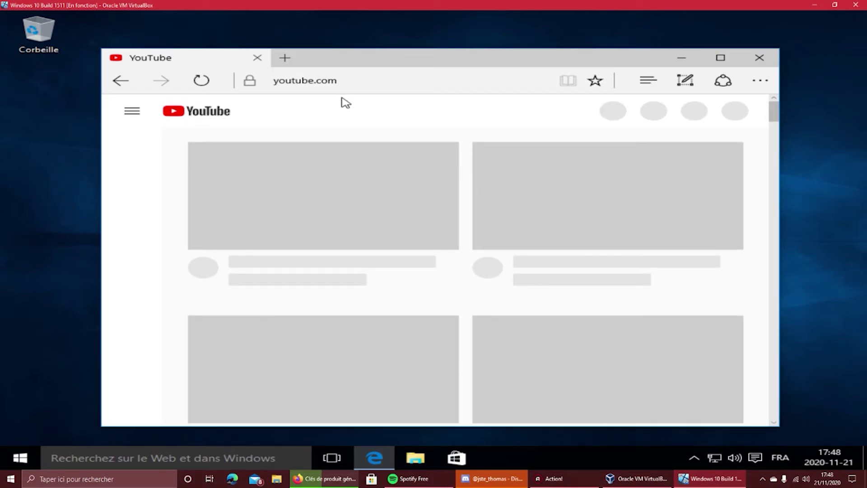
- Maximize the Edge window, then decline the YouTube sign-in offer and accept Google's data use terms
double_click(373, 63)
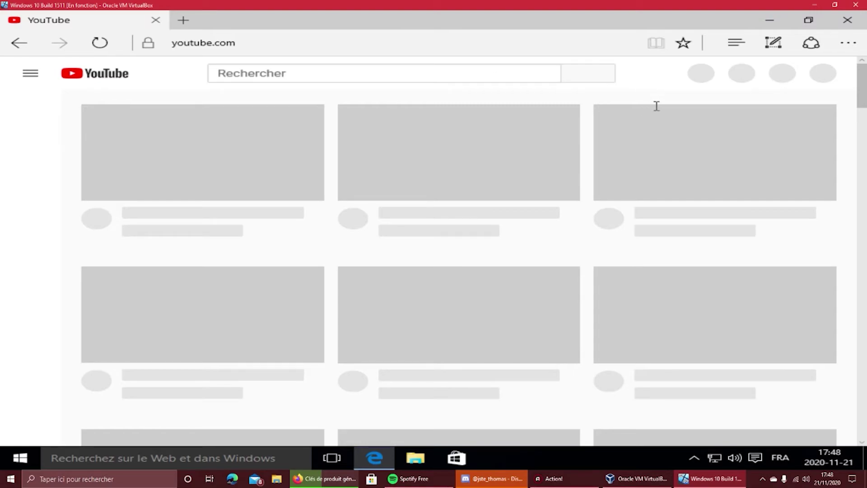
scroll(652, 106, "down", 5)
scroll(588, 176, "up", 5)
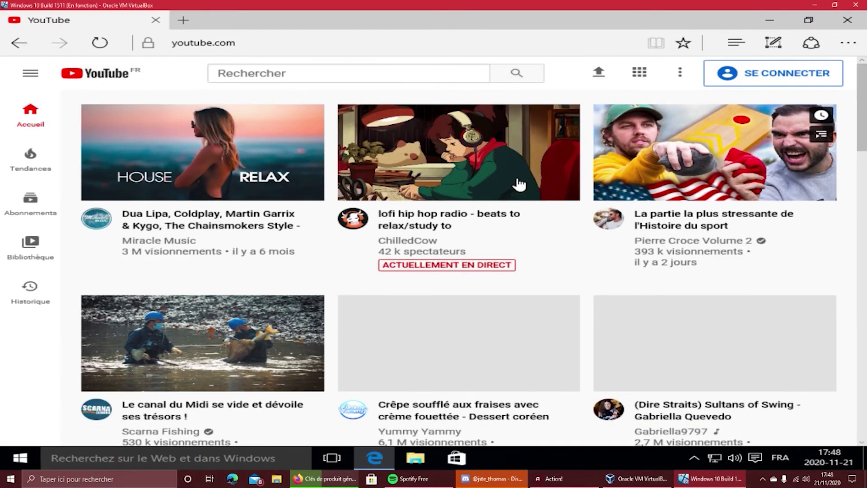
scroll(520, 185, "down", 3)
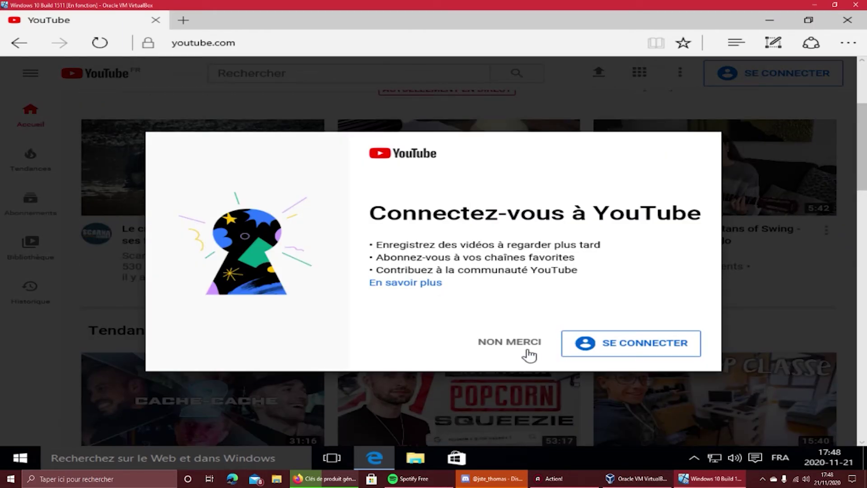
left_click(527, 348)
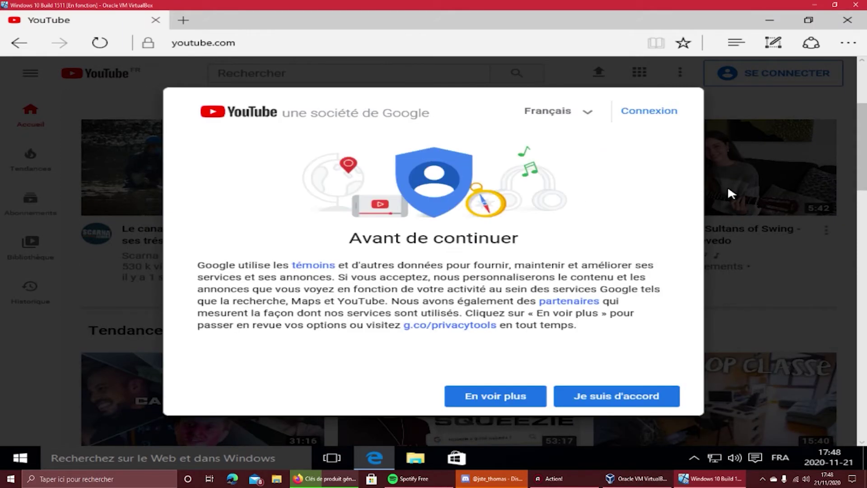
left_click(603, 400)
- Browse the recommended videos on the YouTube home page
scroll(501, 298, "down", 3)
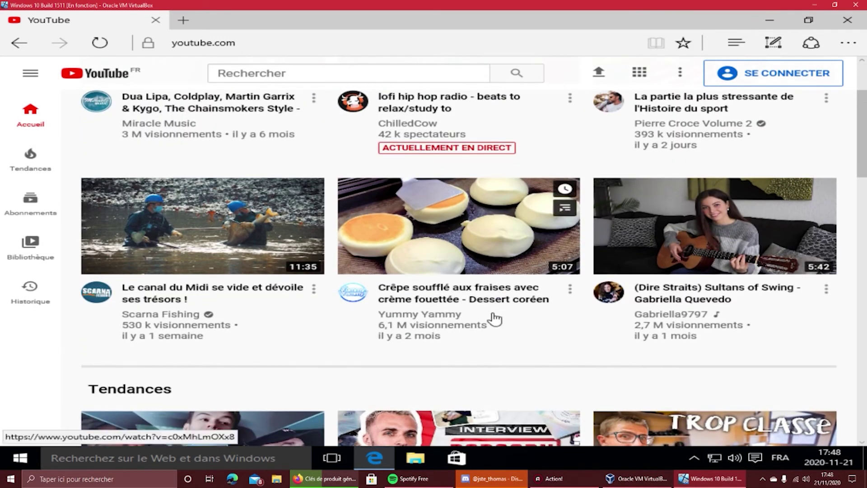
scroll(362, 334, "up", 3)
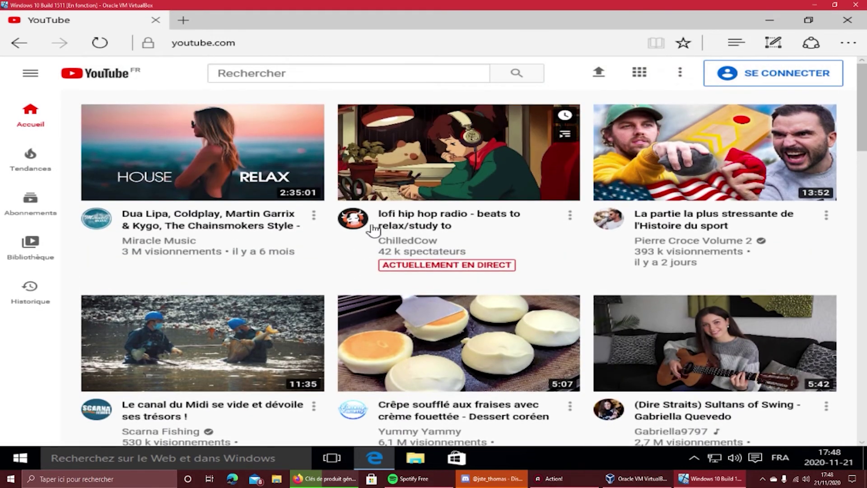
scroll(371, 228, "down", 10)
scroll(373, 225, "down", 8)
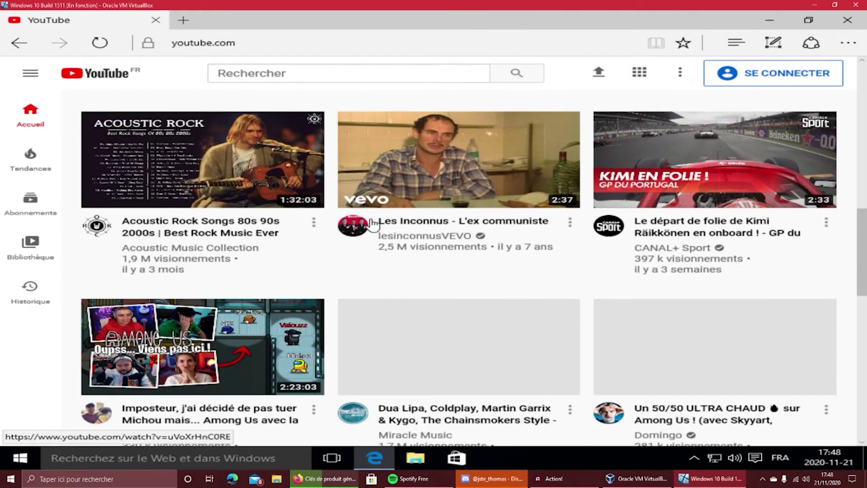
scroll(371, 224, "down", 5)
scroll(375, 226, "up", 7)
scroll(405, 263, "down", 6)
scroll(442, 226, "up", 2)
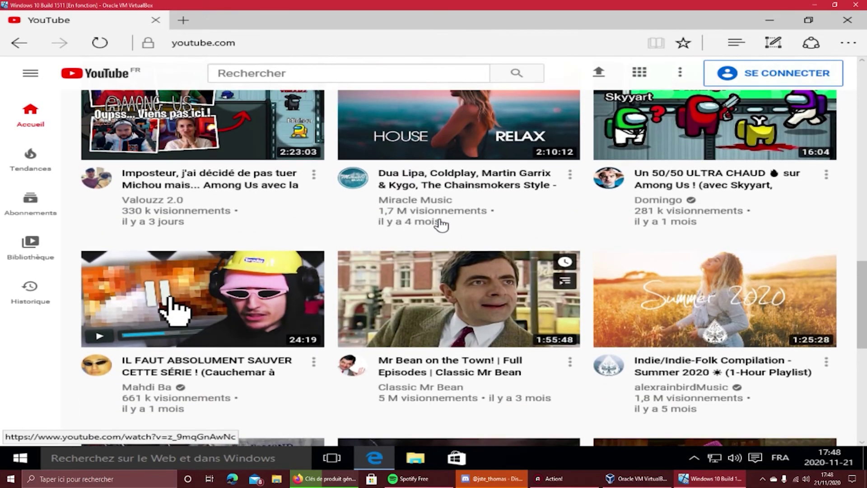
- Play the Miracle Music video "Feeling Me #61", skipping the ads and dismissing the sign-in and YouTube Premium notices
left_click(481, 181)
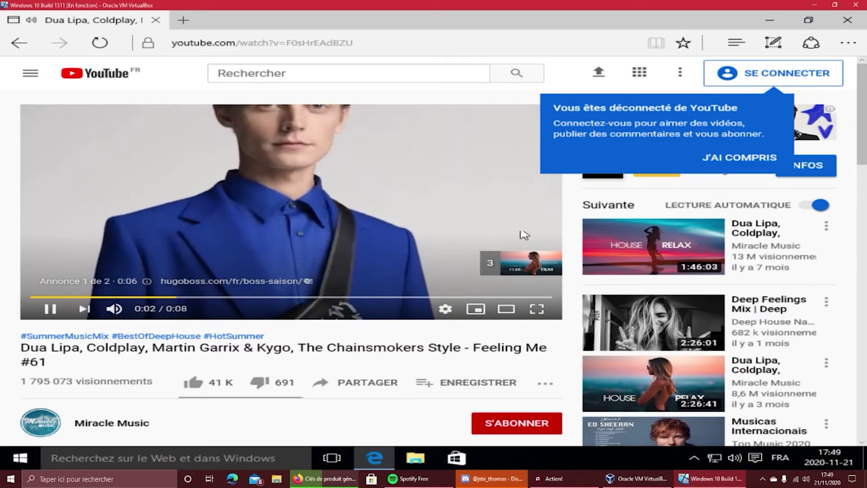
left_click(741, 159)
scroll(654, 188, "down", 1)
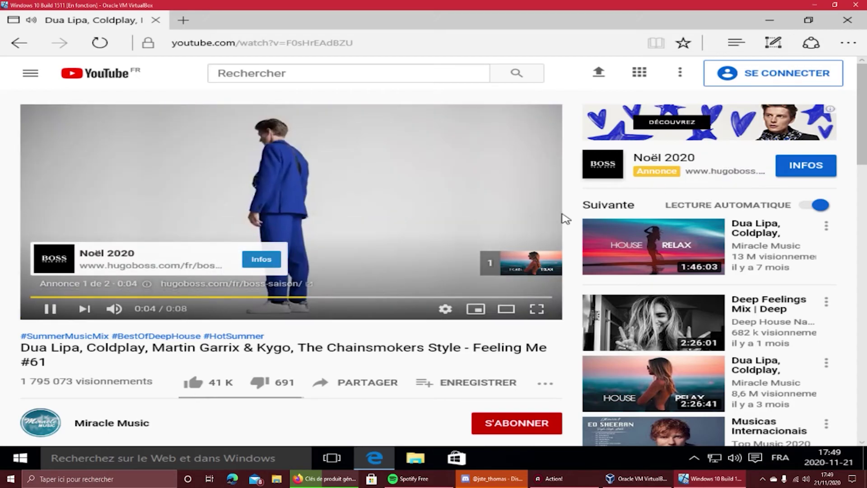
scroll(500, 222, "up", 1)
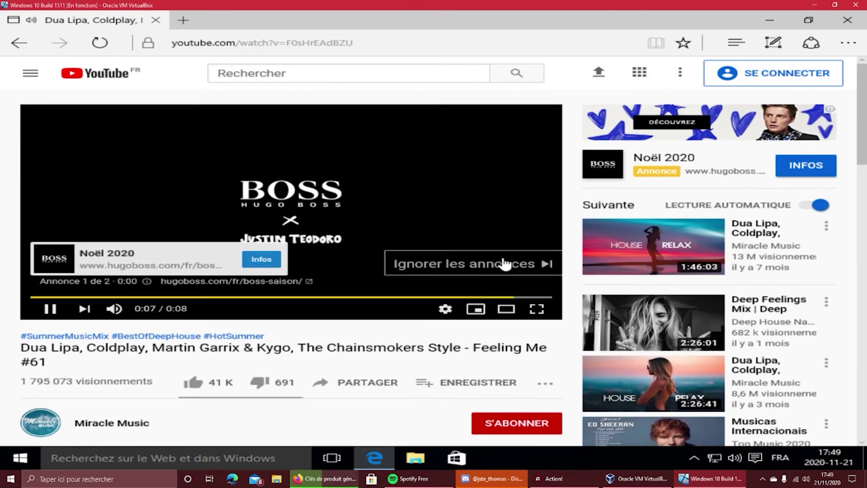
left_click(505, 264)
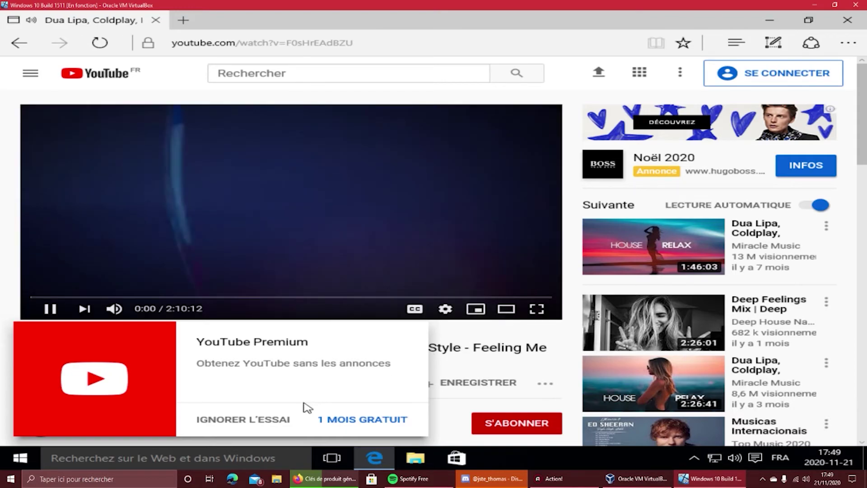
left_click(281, 421)
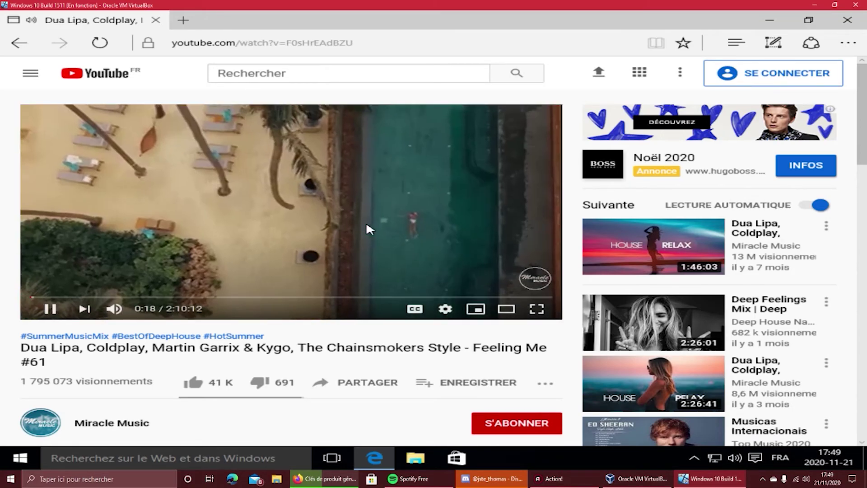
- Look over the video page and pause the playing video
scroll(366, 229, "down", 4)
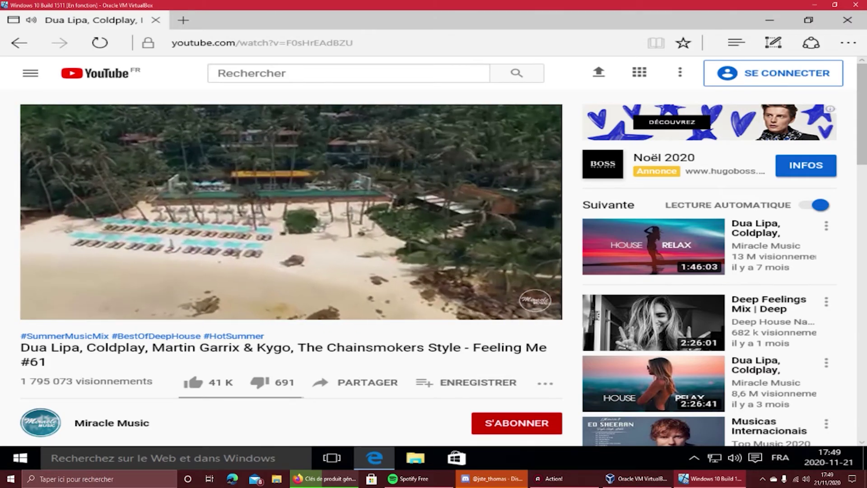
scroll(366, 229, "up", 3)
scroll(361, 232, "up", 1)
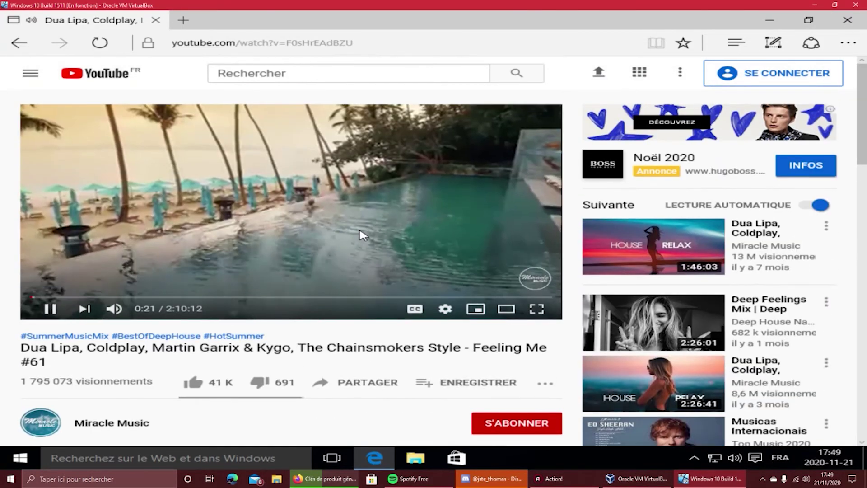
left_click(360, 231)
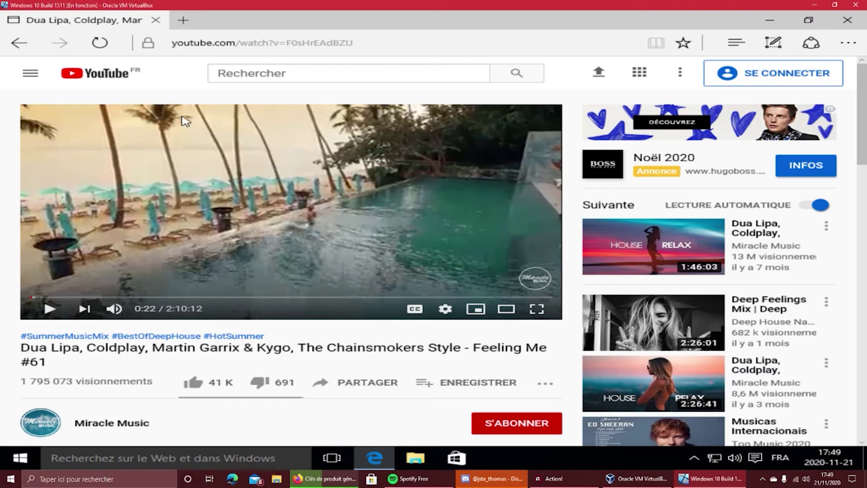
- Return to the YouTube home page and browse further through its recommended videos
left_click(20, 43)
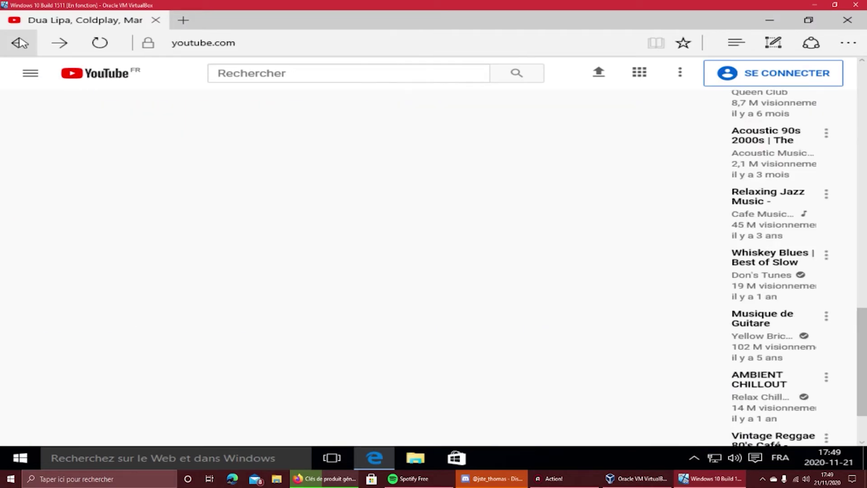
scroll(369, 221, "down", 3)
scroll(369, 221, "down", 6)
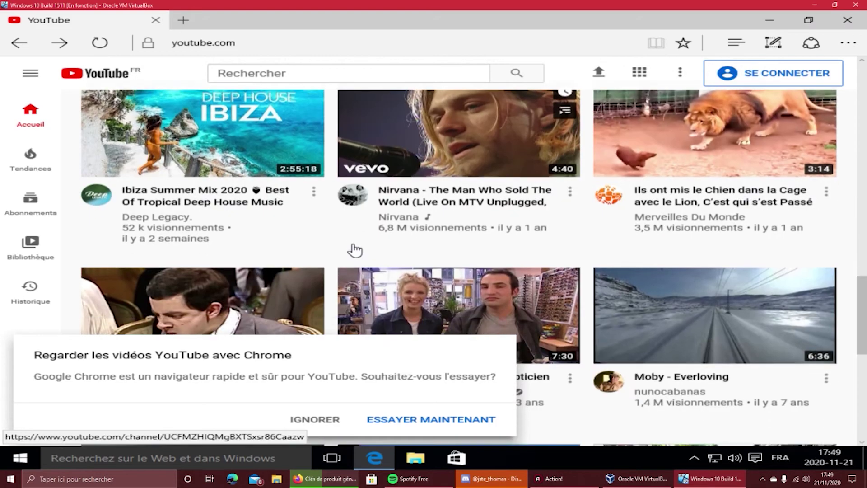
scroll(321, 270, "down", 7)
scroll(329, 251, "up", 13)
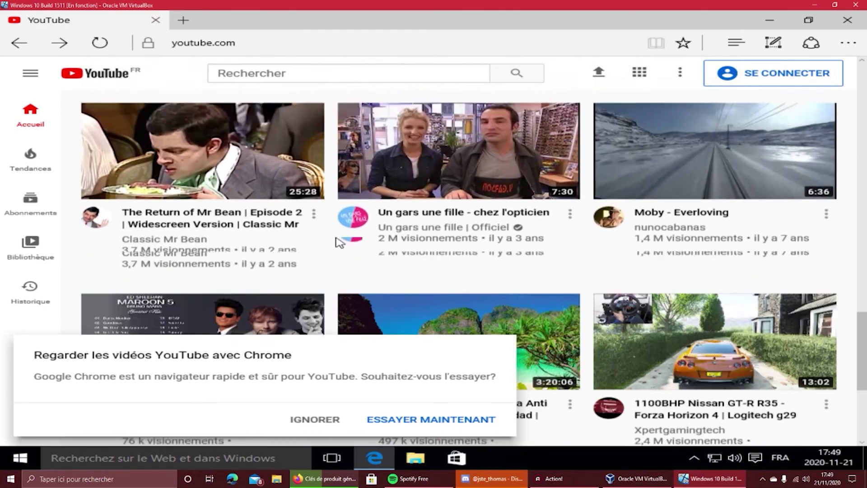
scroll(455, 96, "up", 2)
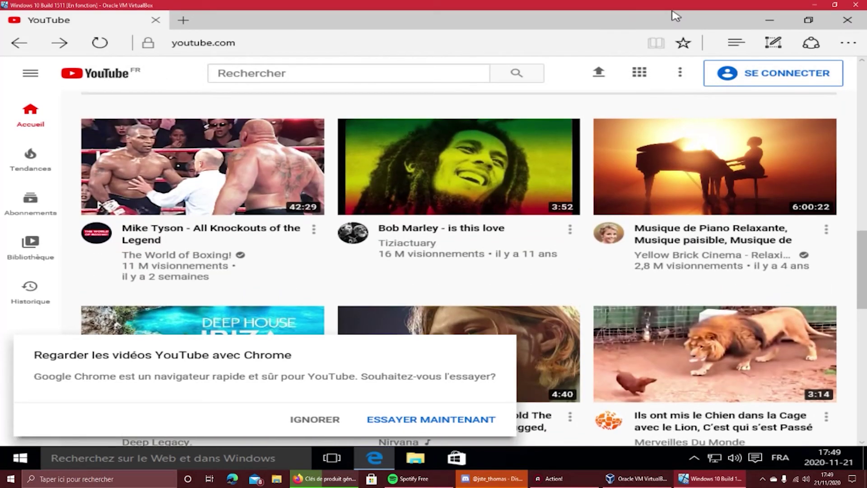
- Minimize the browser, then open Sway and postpone its update with Plus tard
left_click(769, 20)
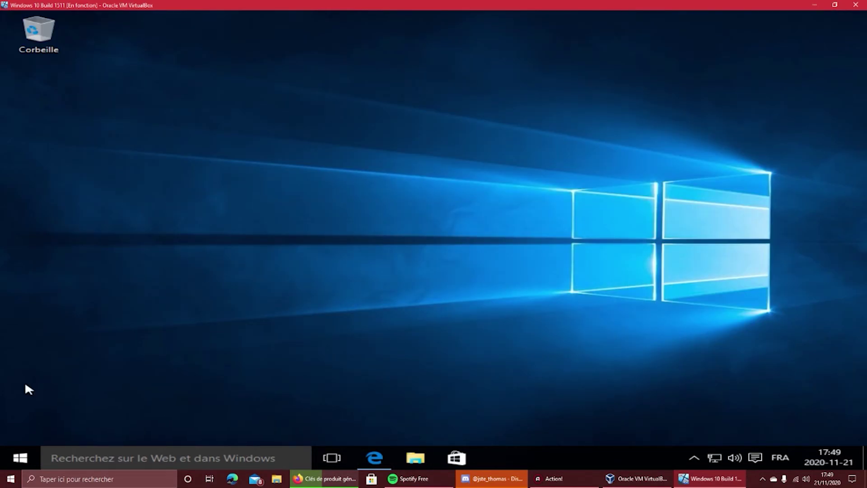
left_click(31, 457)
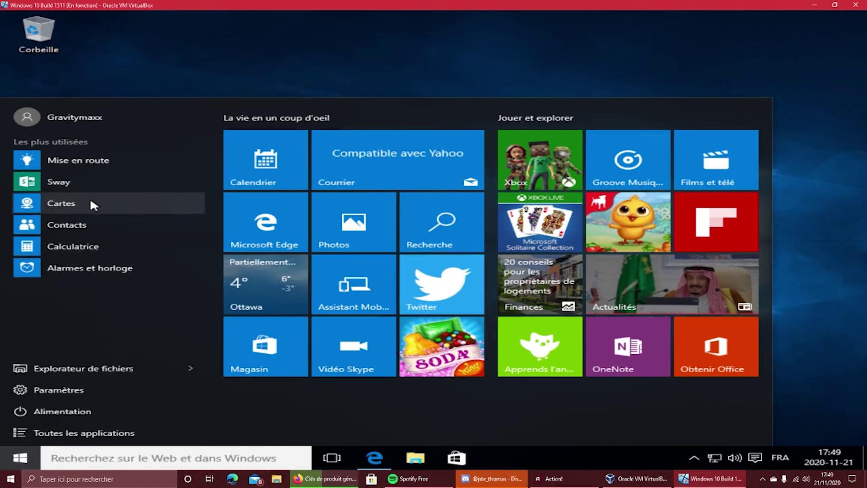
left_click(111, 185)
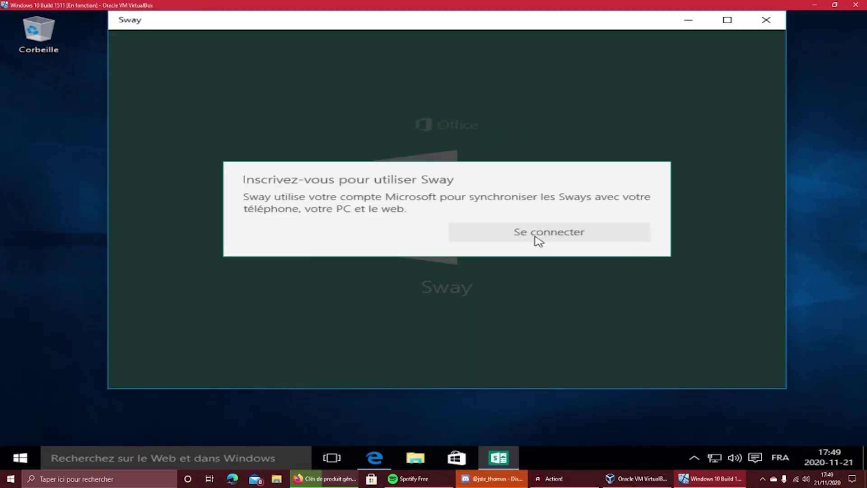
left_click(538, 239)
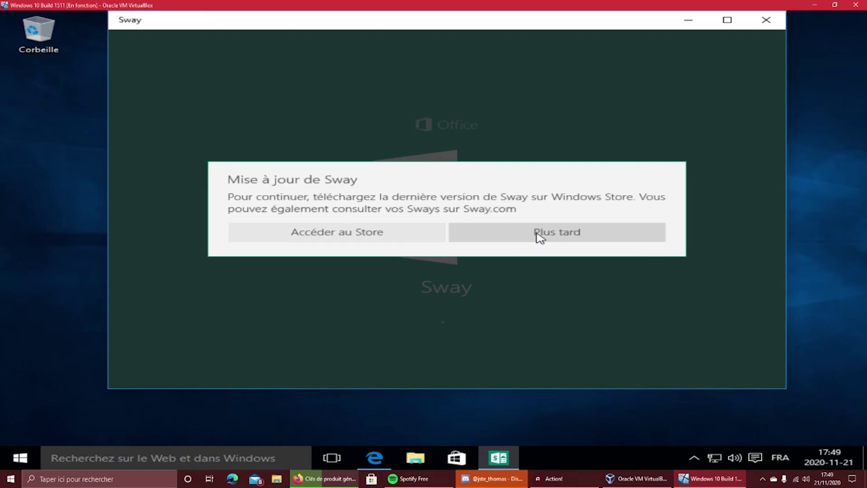
left_click(566, 235)
left_click(67, 479)
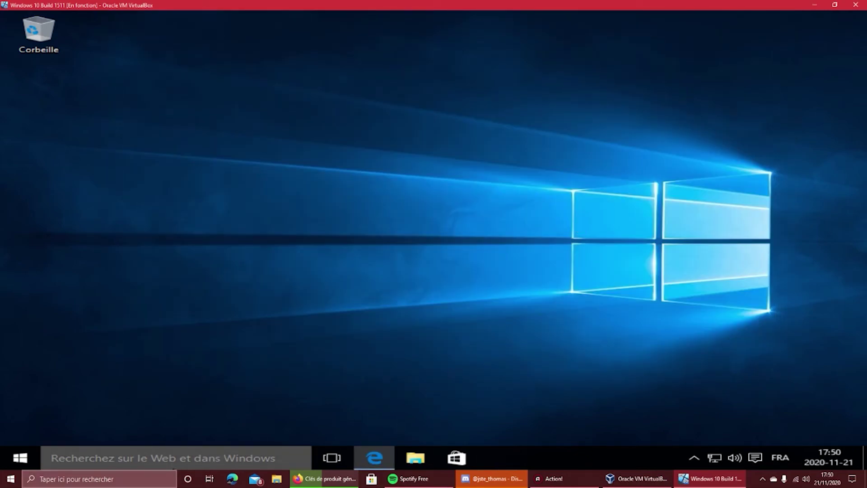
left_click(18, 460)
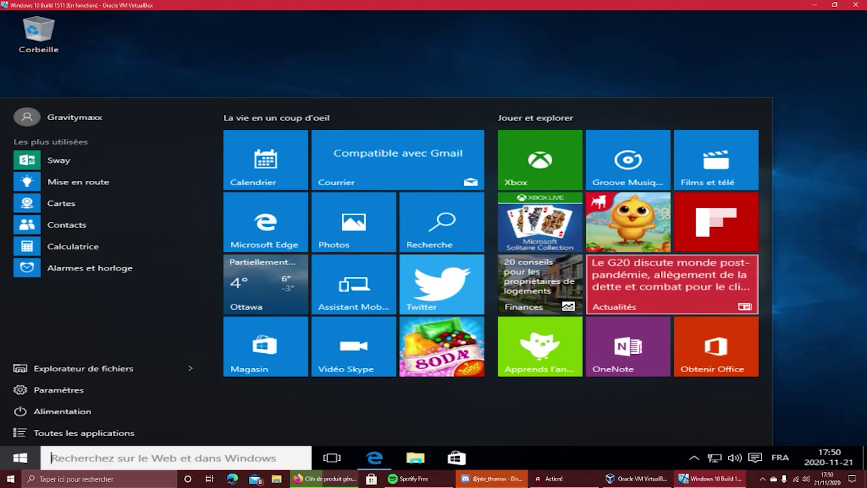
left_click(583, 76)
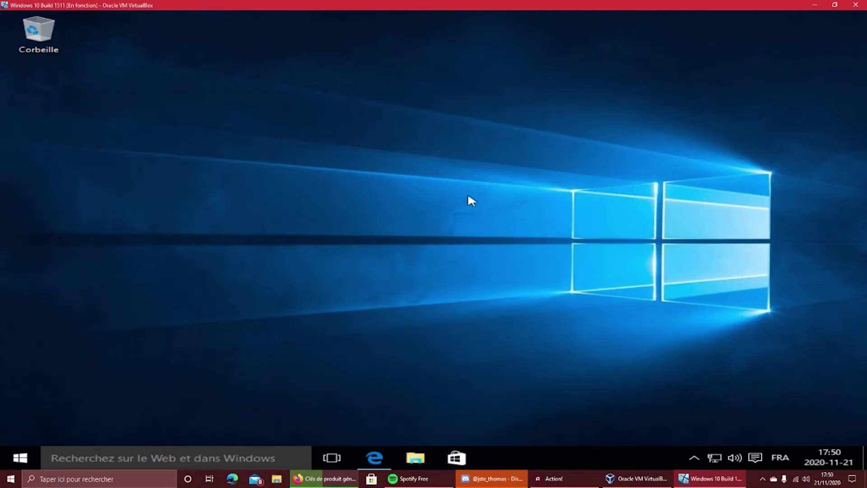
- Look through the Réseau, Ce PC and Téléchargements folders in the file explorer and close it
left_click(415, 458)
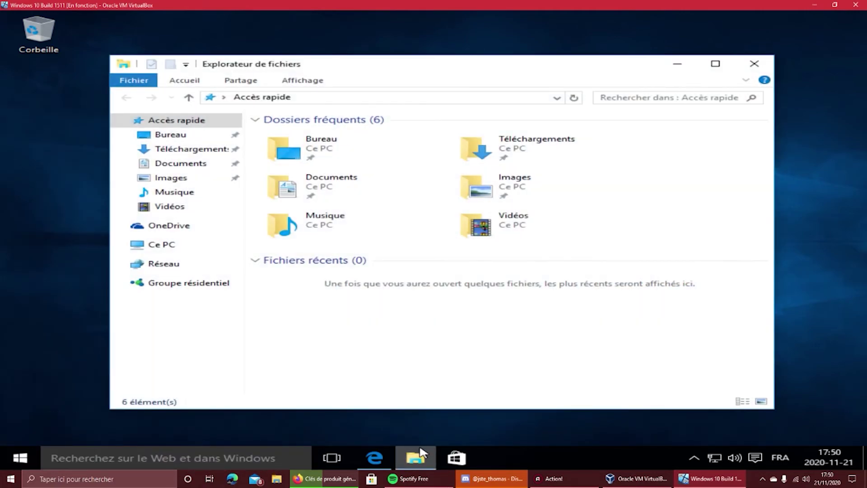
left_click(176, 265)
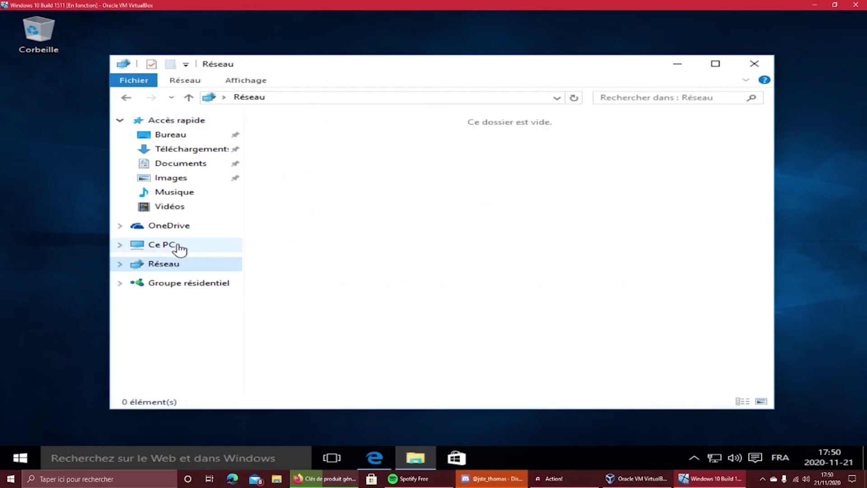
left_click(178, 245)
double_click(385, 211)
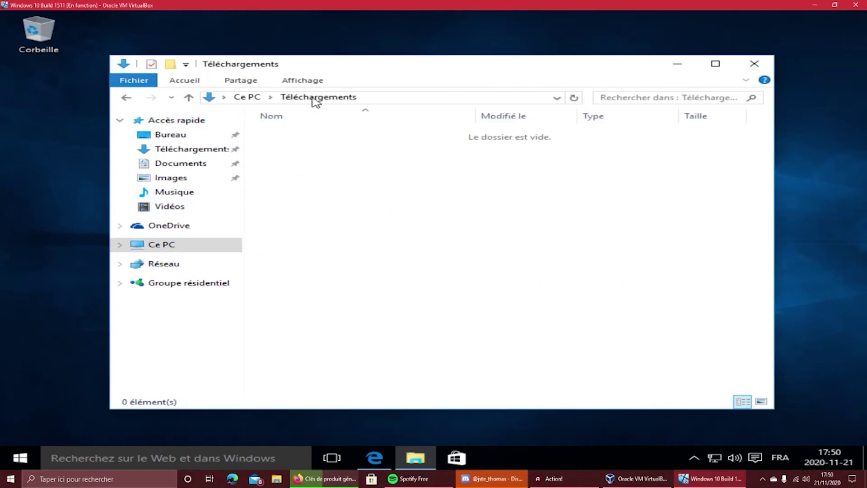
left_click(763, 67)
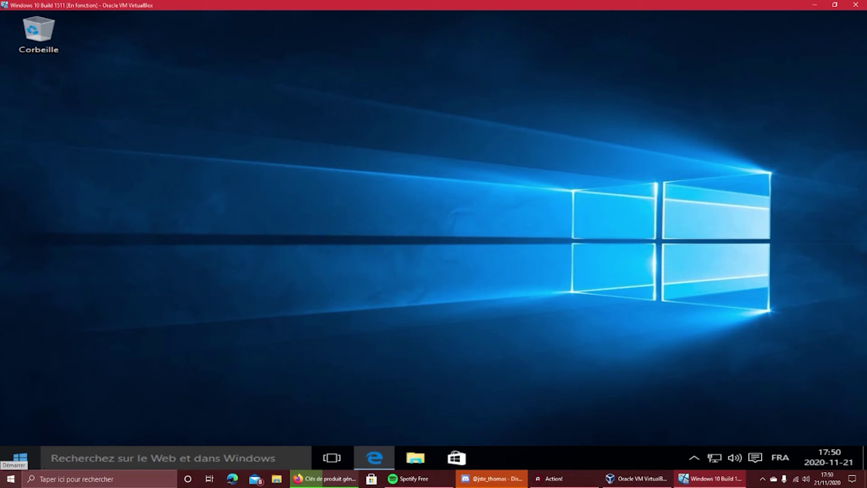
left_click_drag(363, 294, 361, 295)
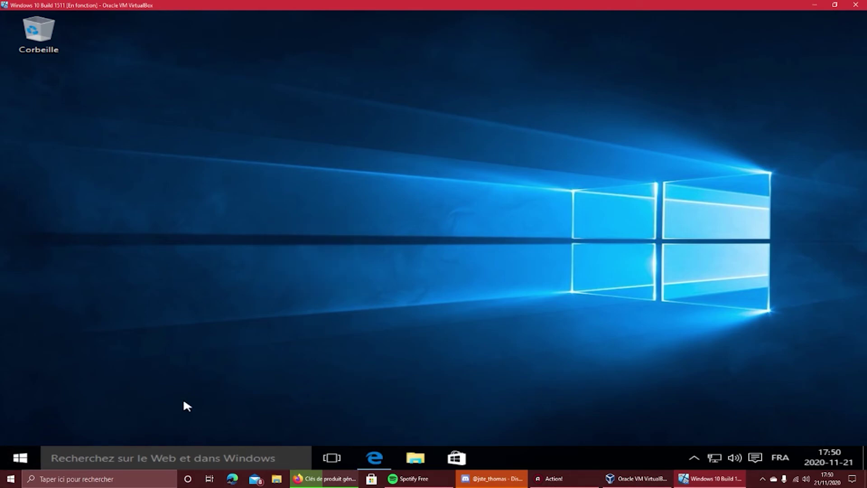
- Search Windows for "word" and open WordPad
left_click(159, 454)
type("z")
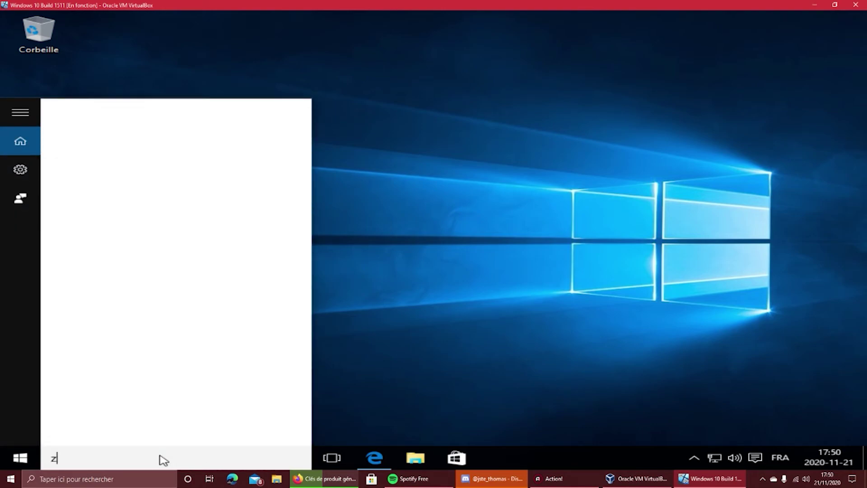
key("BackSpace")
type("z")
key("BackSpace")
type("x")
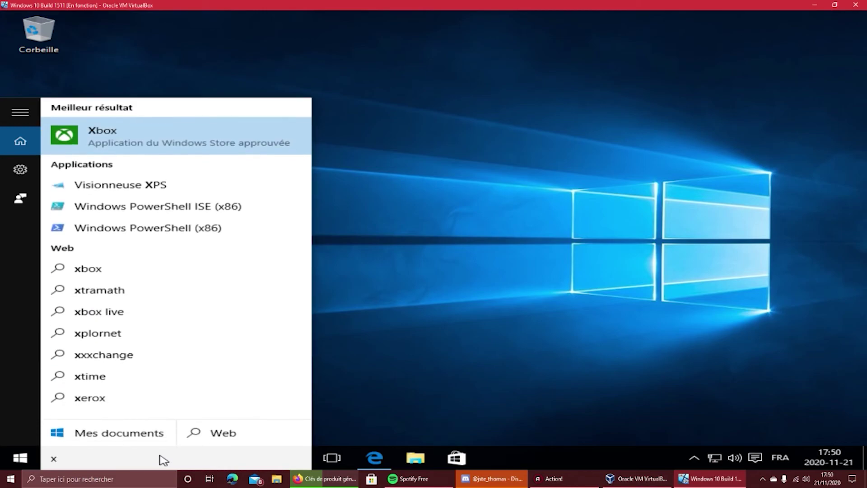
key("BackSpace")
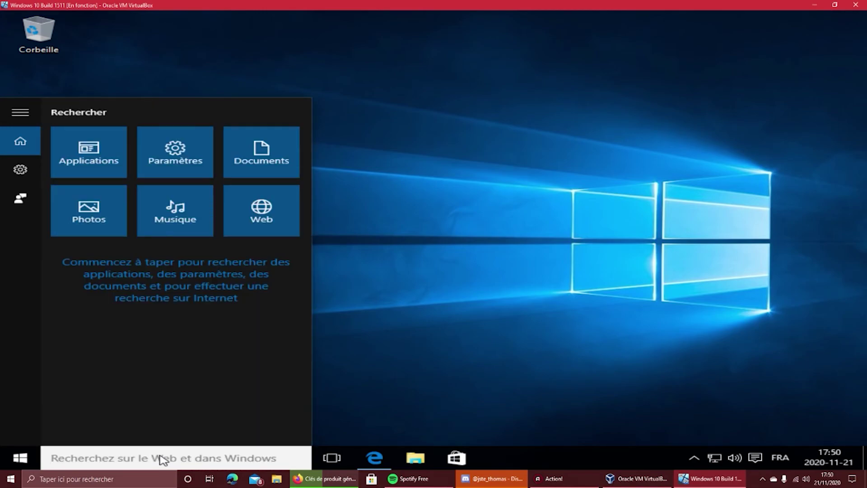
type("word")
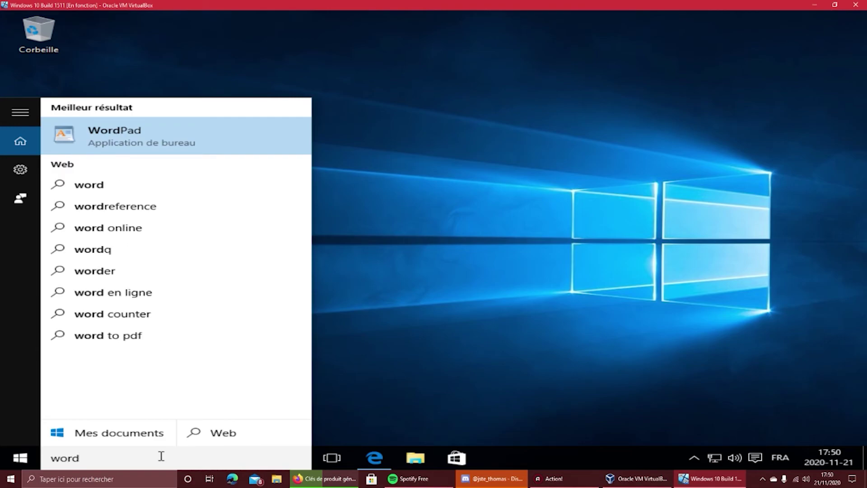
key("Down")
key("Up")
key("Return")
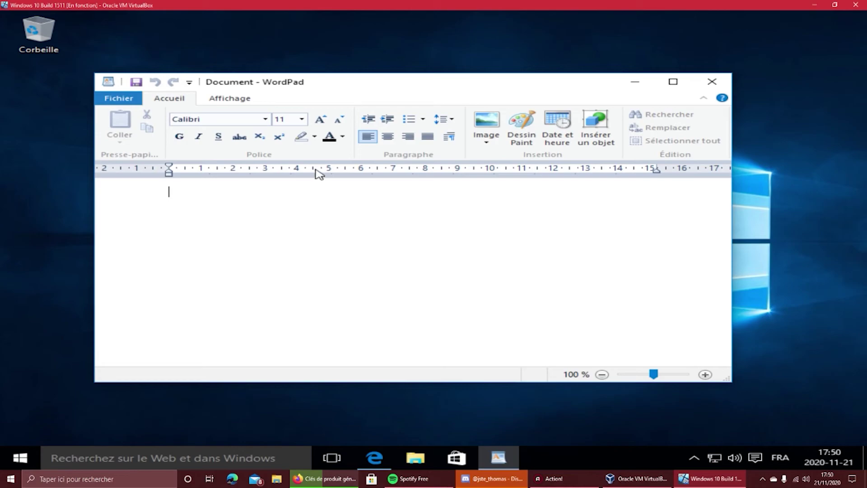
- View the available font sizes in WordPad and maximize its window
left_click(301, 119)
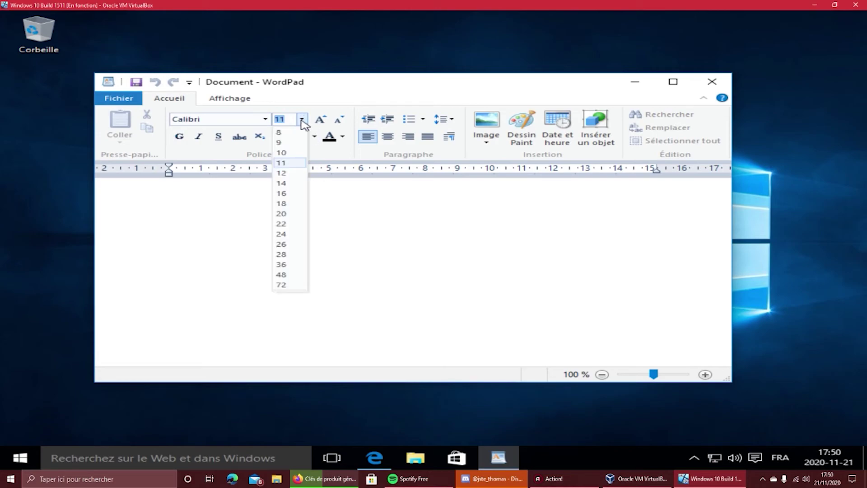
left_click(426, 213)
left_click(673, 82)
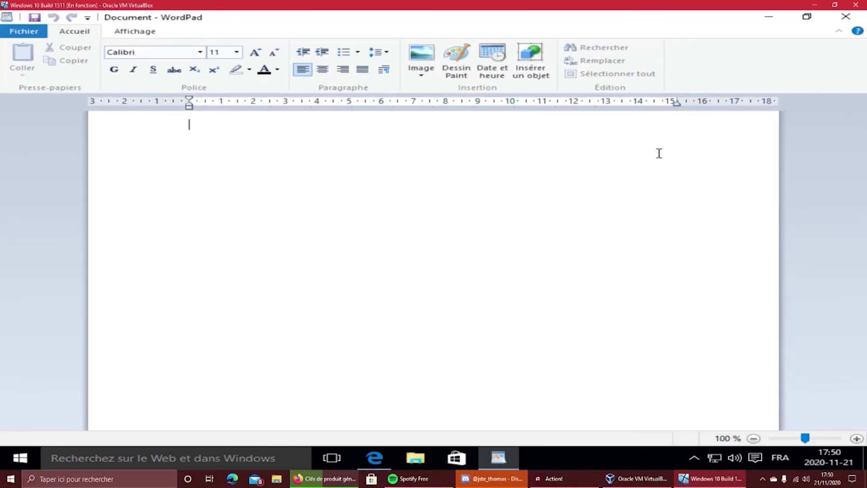
- Cancel closing the virtual machine and close WordPad instead
left_click_drag(552, 4, 374, 1)
left_click(856, 5)
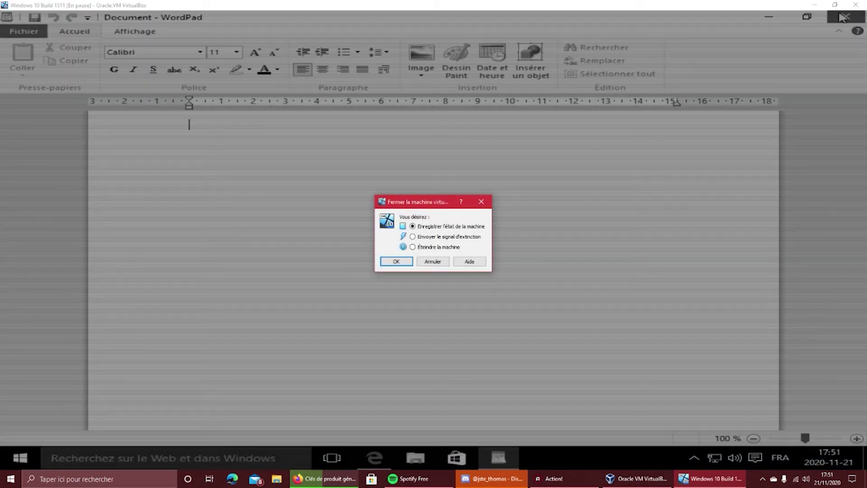
left_click(433, 261)
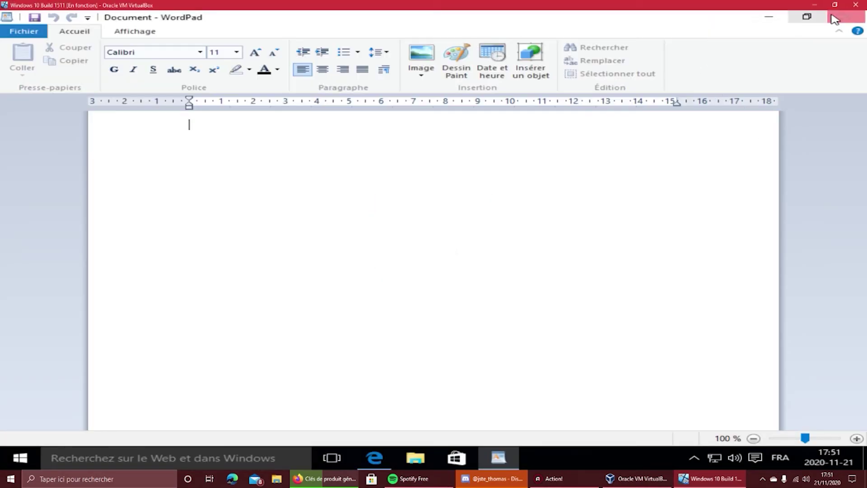
left_click(858, 18)
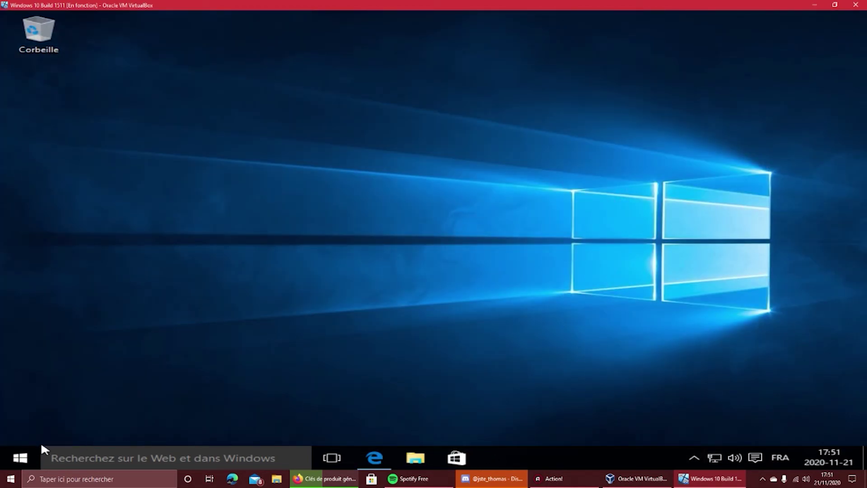
- Open the Magasin app and look through the featured banners and popular apps on its home page
left_click(21, 457)
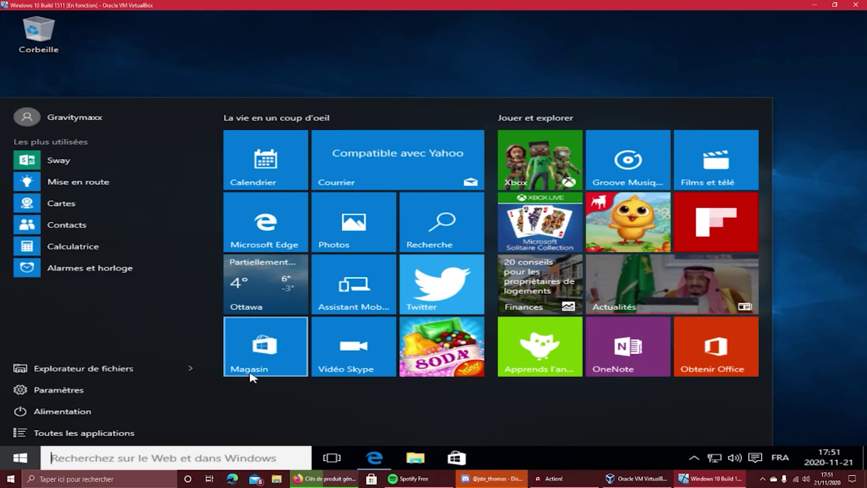
left_click(468, 453)
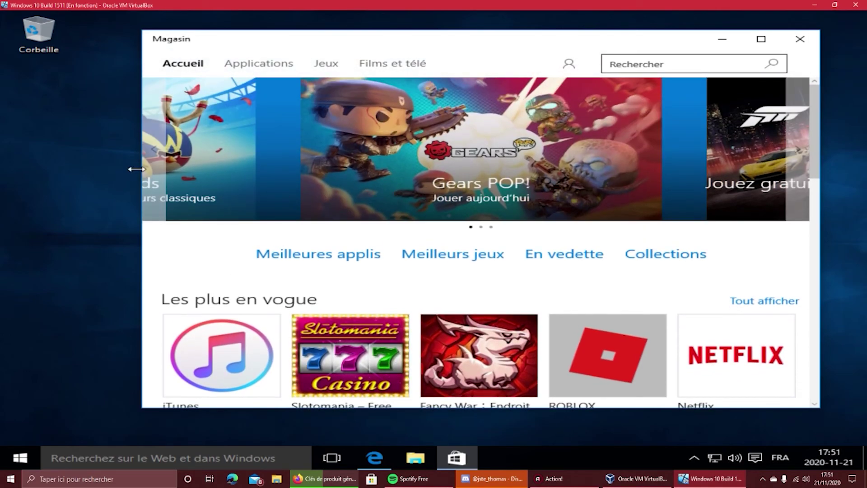
left_click(148, 167)
left_click(148, 166)
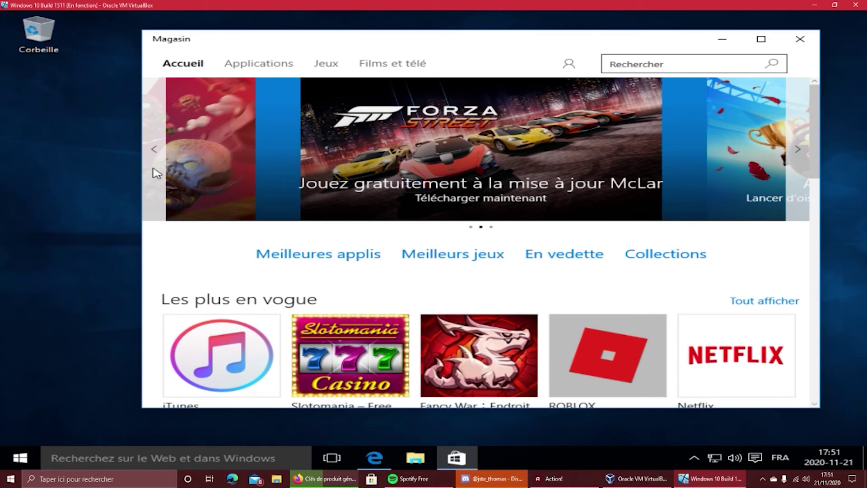
left_click(163, 172)
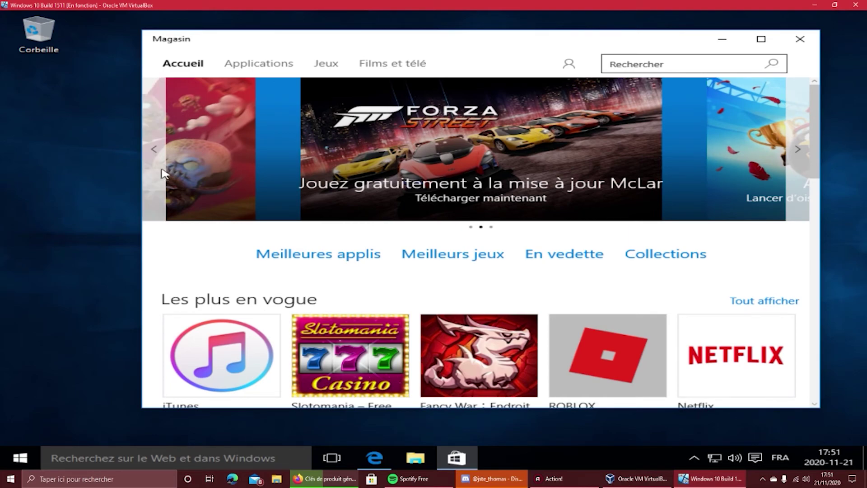
left_click(162, 173)
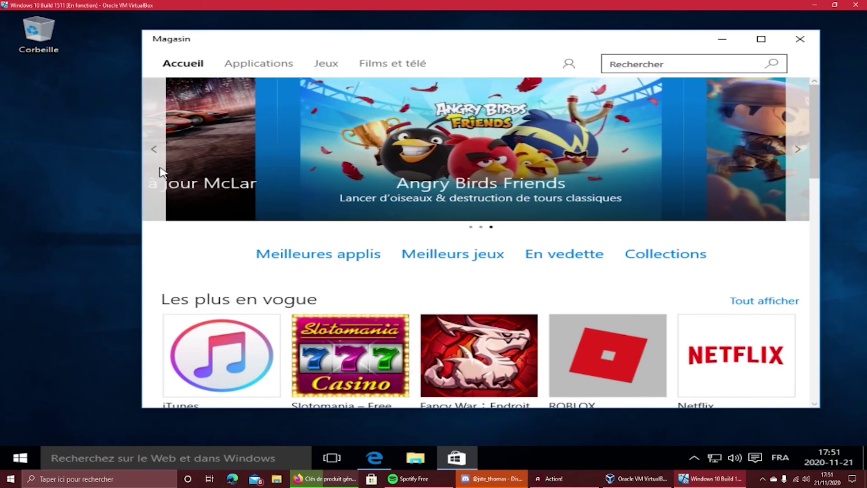
left_click(163, 172)
left_click(162, 172)
left_click(163, 172)
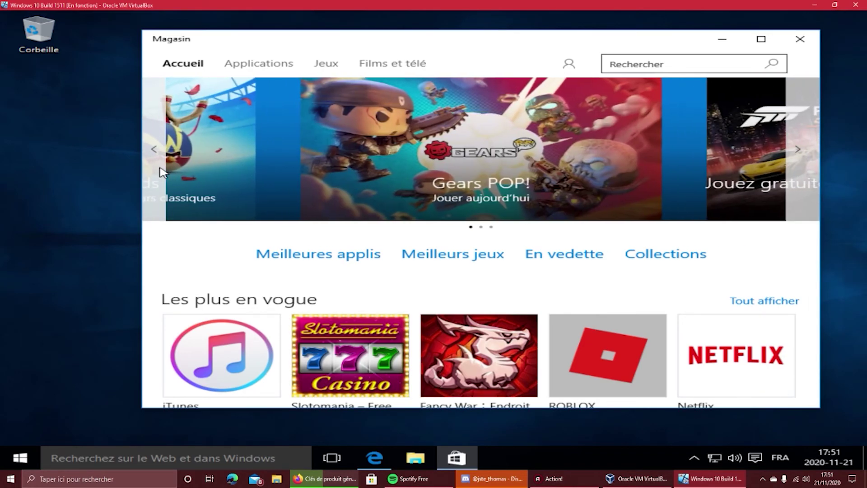
left_click(163, 172)
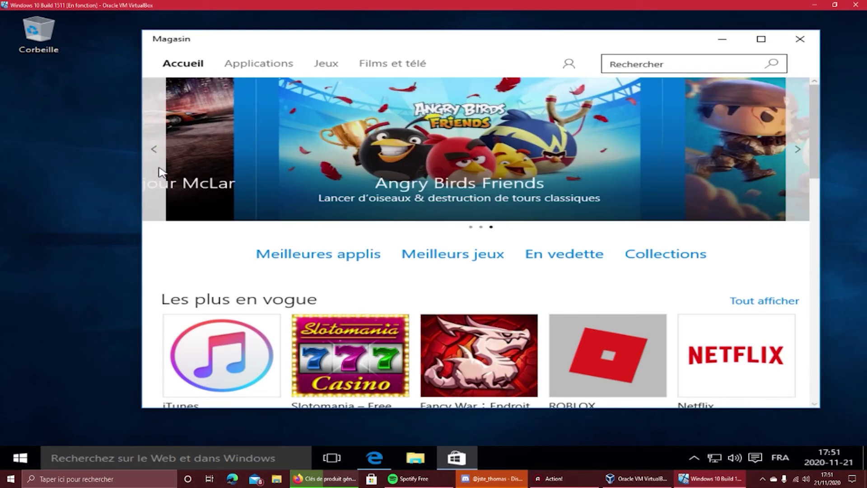
left_click(161, 172)
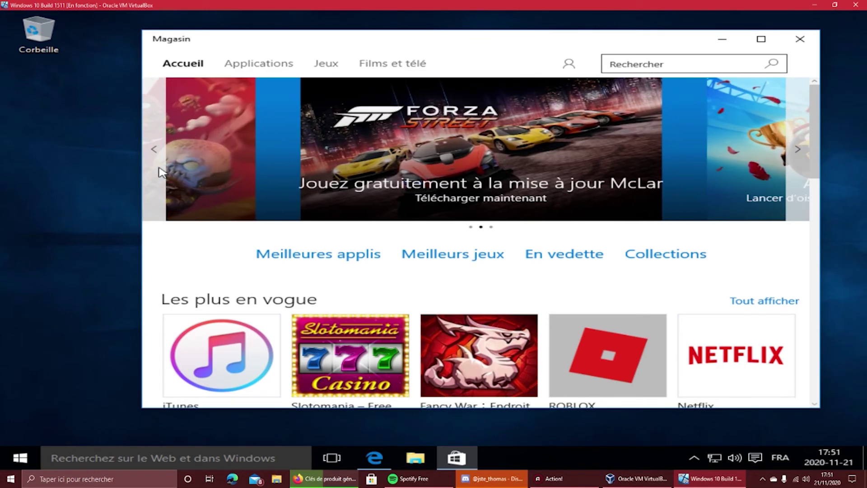
left_click(161, 171)
scroll(261, 217, "down", 5)
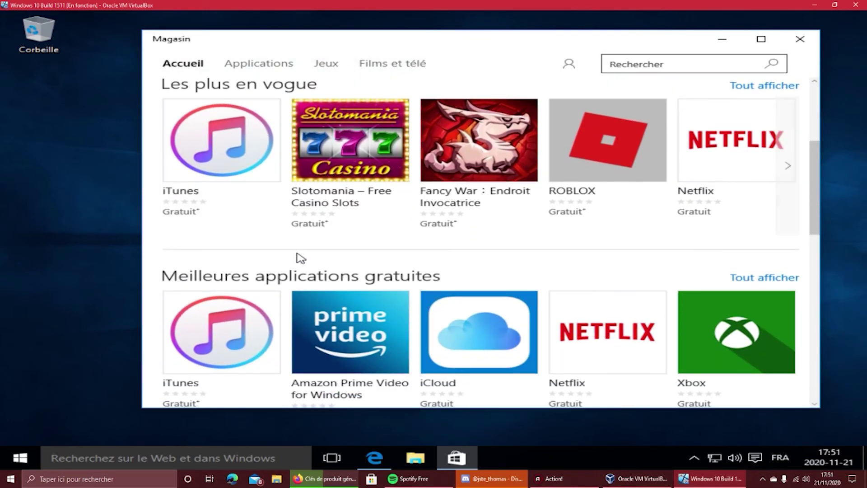
scroll(295, 256, "up", 5)
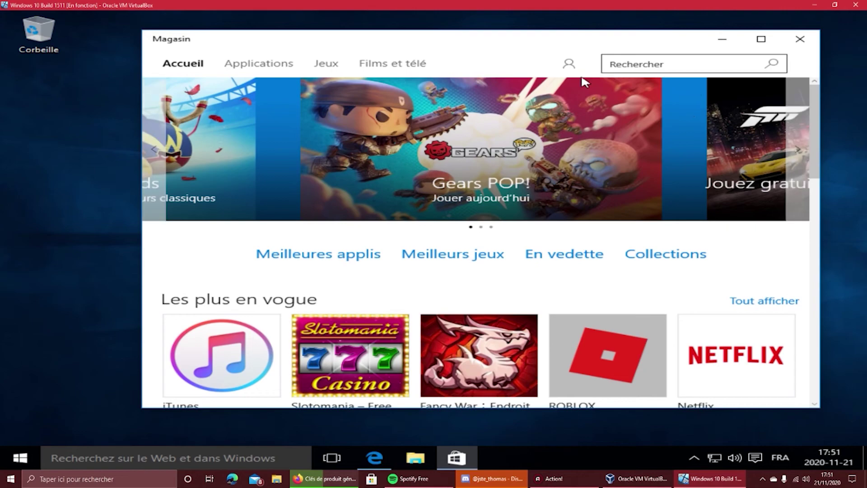
- Browse the free, paid and top-rated games on the Jeux page of the store
left_click(326, 70)
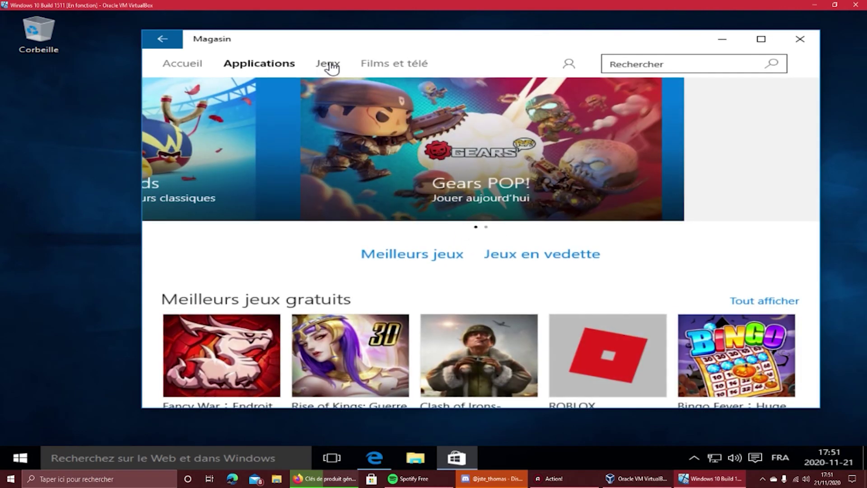
scroll(397, 144, "down", 5)
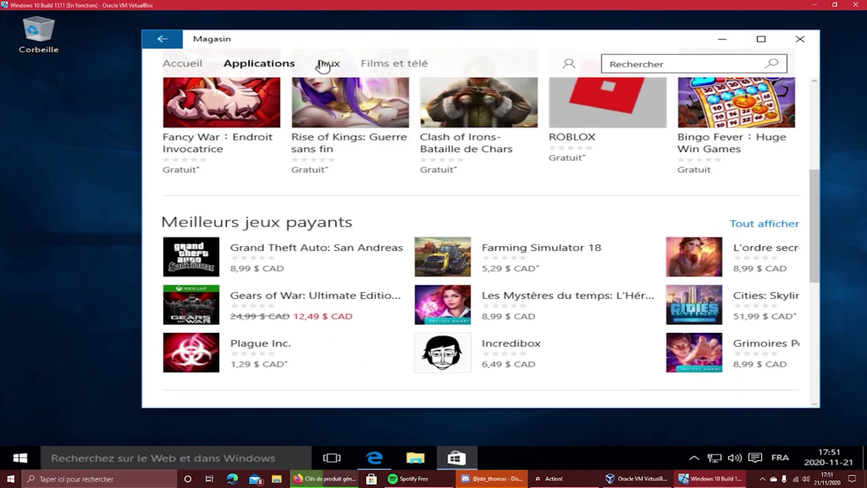
left_click(326, 64)
scroll(339, 92, "down", 5)
scroll(337, 90, "down", 1)
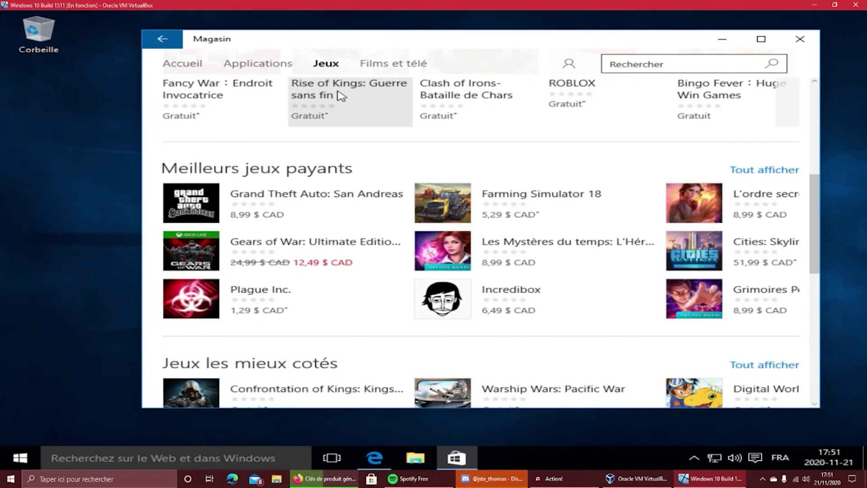
- Look through the paid, top-rated and new games, the collections and the categories further down the Jeux page
scroll(355, 217, "down", 1)
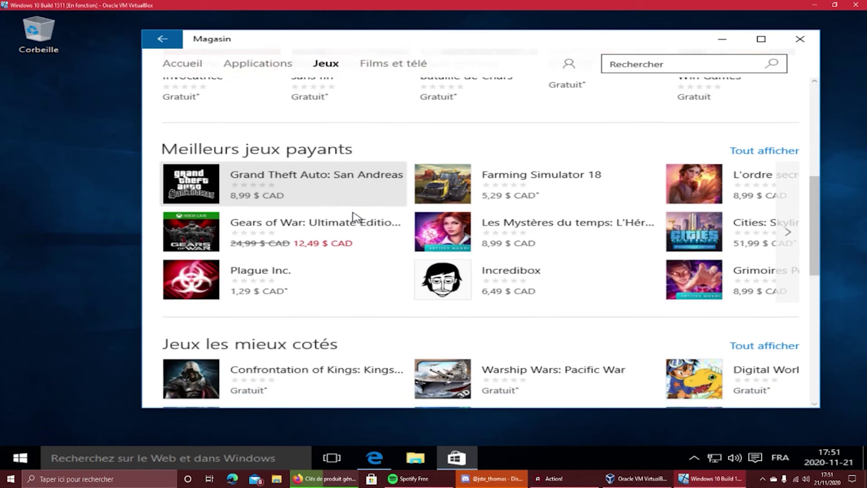
scroll(458, 188, "down", 5)
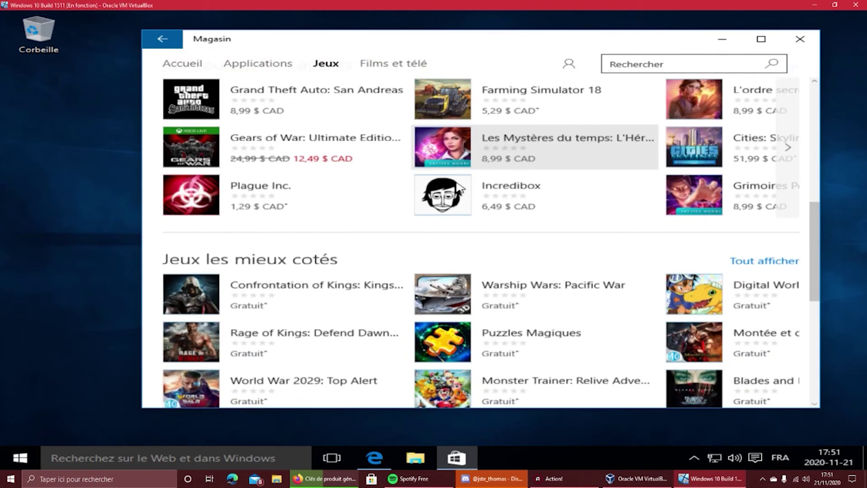
scroll(460, 187, "down", 5)
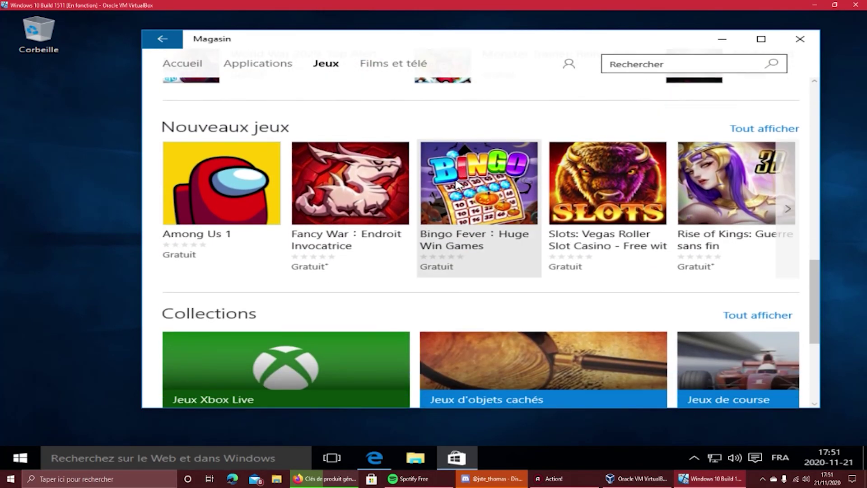
scroll(401, 254, "right", 3)
scroll(402, 254, "left", 3)
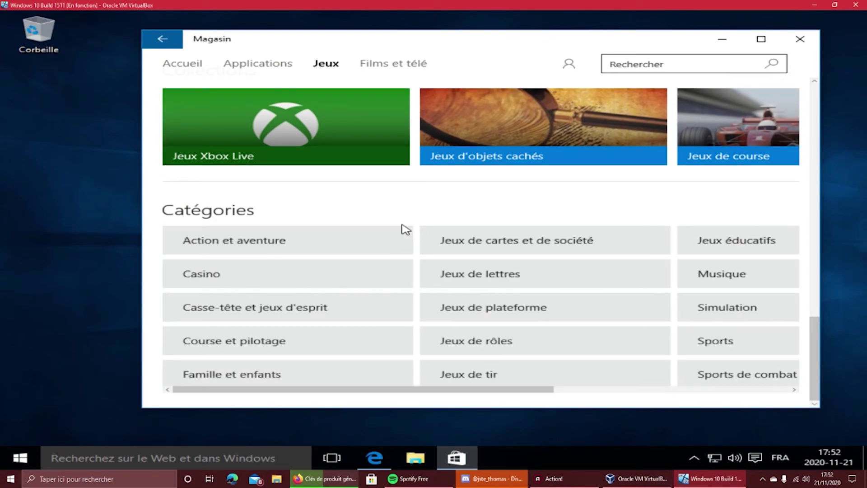
scroll(401, 226, "up", 3)
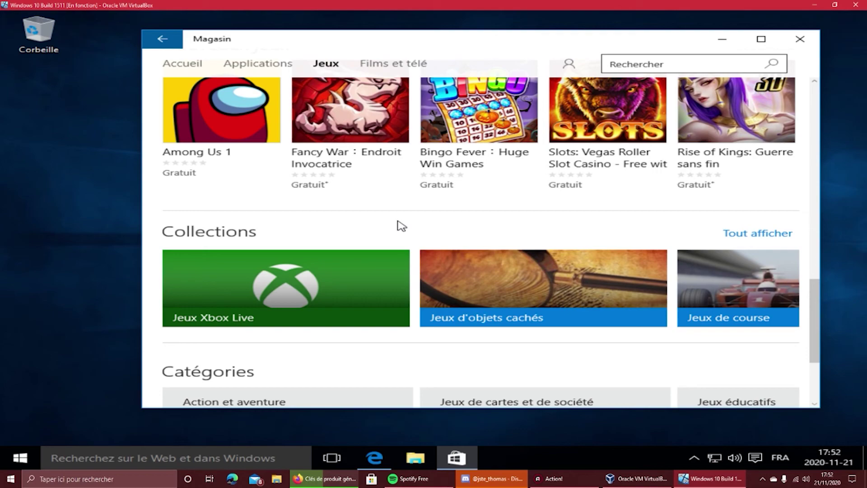
scroll(416, 229, "up", 3)
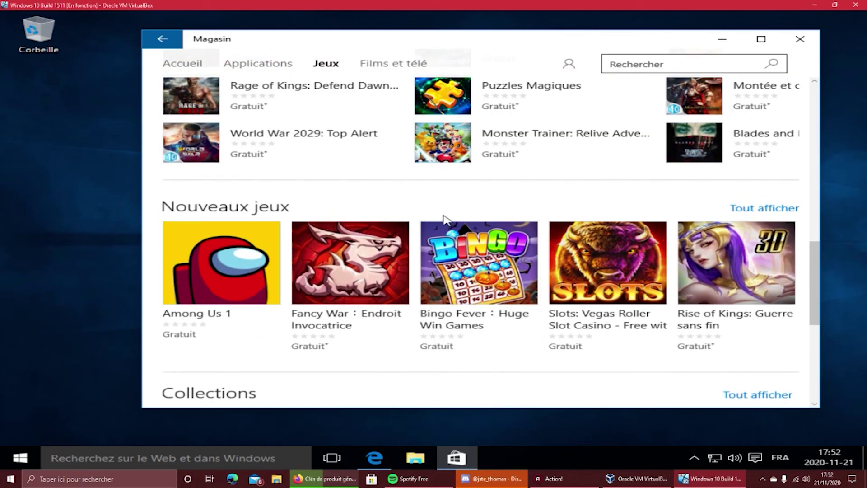
scroll(329, 204, "up", 1)
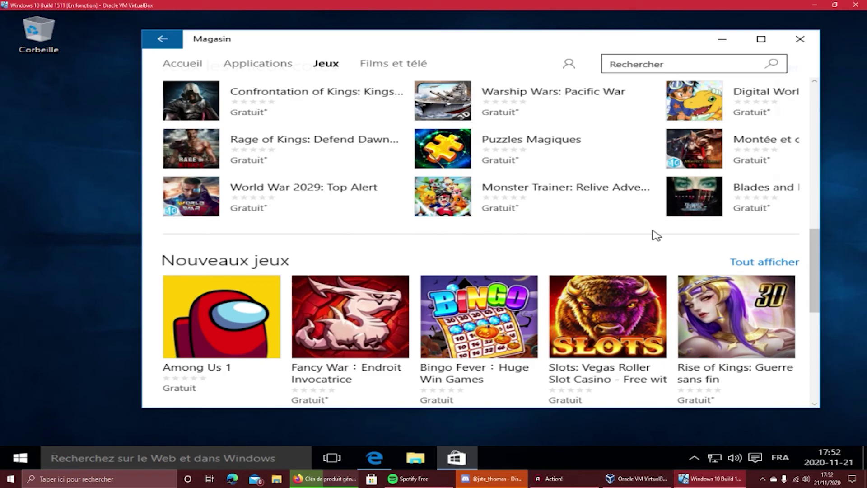
scroll(673, 233, "up", 1)
scroll(470, 300, "down", 1)
scroll(449, 271, "up", 2)
scroll(447, 266, "down", 6)
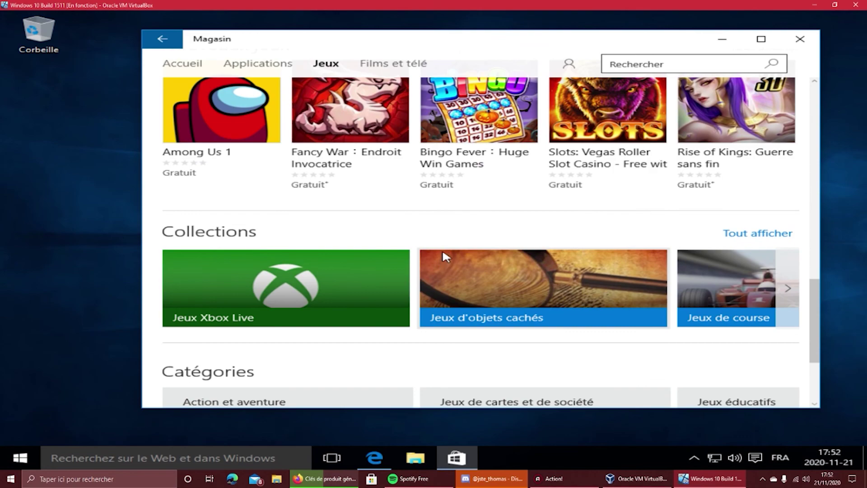
scroll(443, 250, "up", 1)
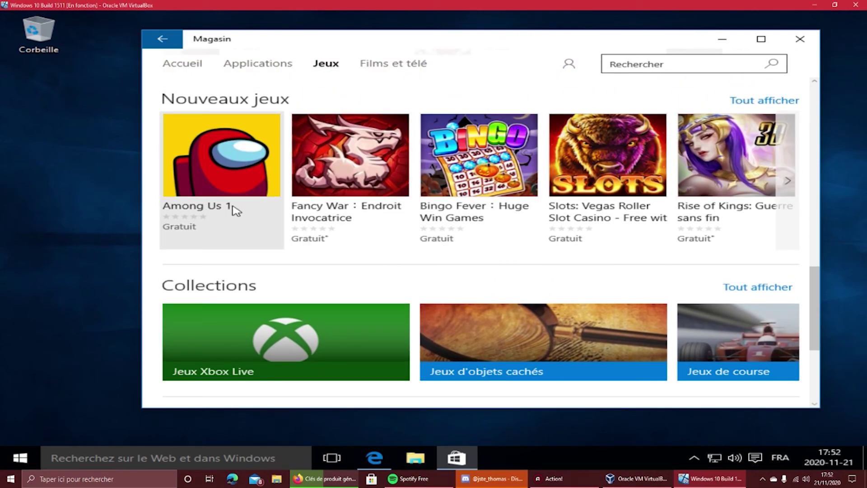
- Return to the featured banners of the Jeux page and close the Magasin app
scroll(281, 219, "up", 12)
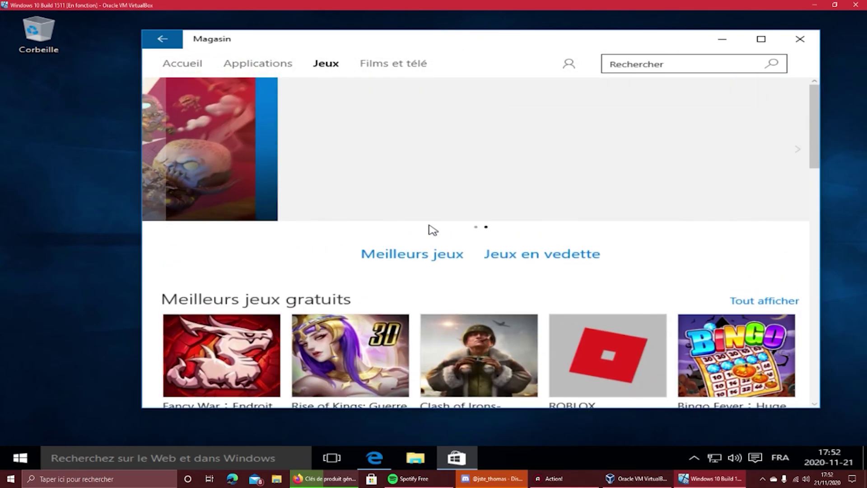
scroll(508, 221, "down", 5)
scroll(556, 230, "up", 5)
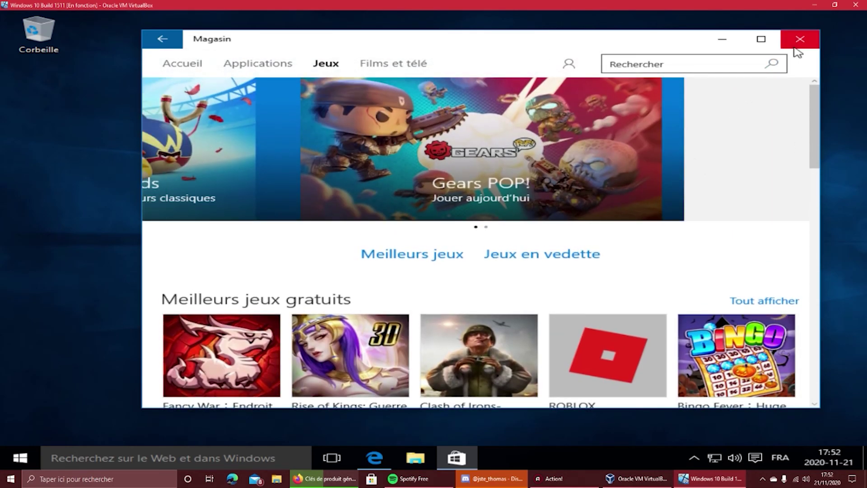
left_click(795, 39)
left_click_drag(379, 38, 451, 294)
left_click_drag(358, 174, 394, 324)
left_click_drag(450, 162, 672, 195)
left_click_drag(560, 159, 732, 291)
left_click_drag(714, 196, 240, 222)
left_click_drag(248, 90, 354, 272)
left_click_drag(331, 155, 476, 291)
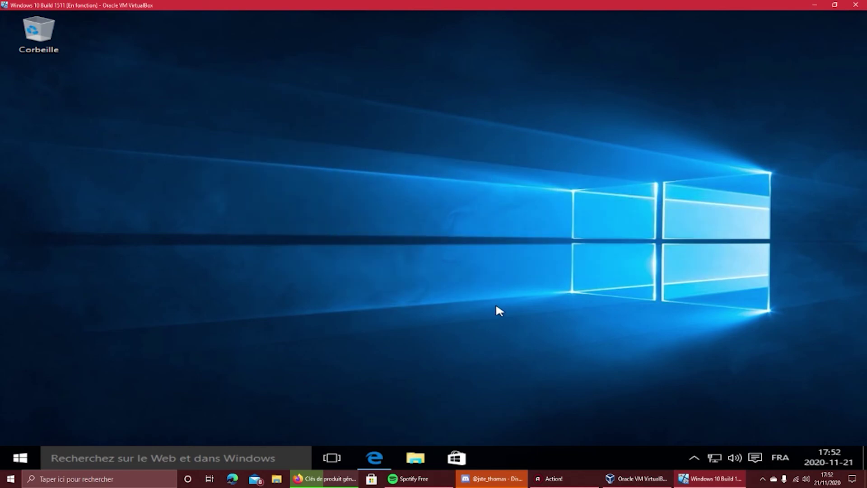
left_click_drag(559, 314, 788, 170)
left_click(23, 457)
left_click(23, 455)
left_click(23, 455)
left_click(23, 455)
left_click(23, 453)
left_click(24, 453)
left_click_drag(564, 188, 774, 318)
left_click_drag(774, 319, 783, 336)
left_click_drag(336, 344, 336, 349)
- Shut down Windows inside the Windows 10 Build 1511 virtual machine
left_click(31, 450)
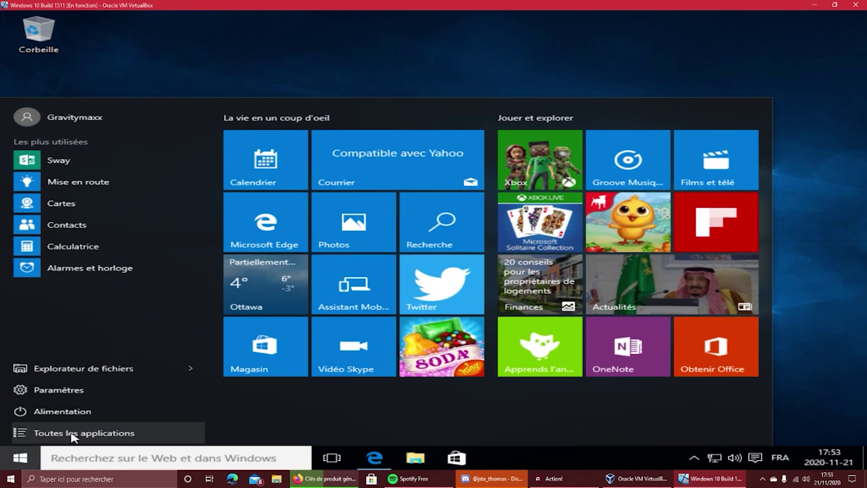
left_click(64, 410)
left_click(68, 365)
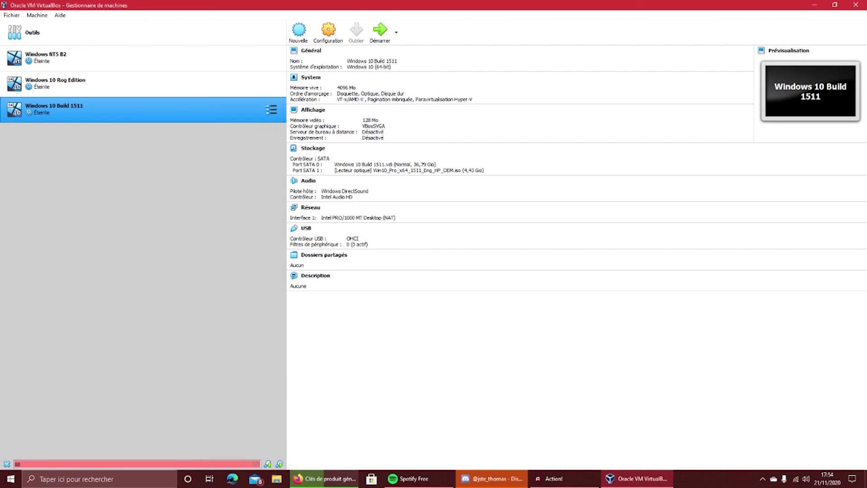
- Switch between the Windows 10 Build 1511 and Windows 10 Rog Edition machines in the VirtualBox manager, ending on Rog Edition
left_click(55, 83)
left_click(54, 109)
left_click(55, 83)
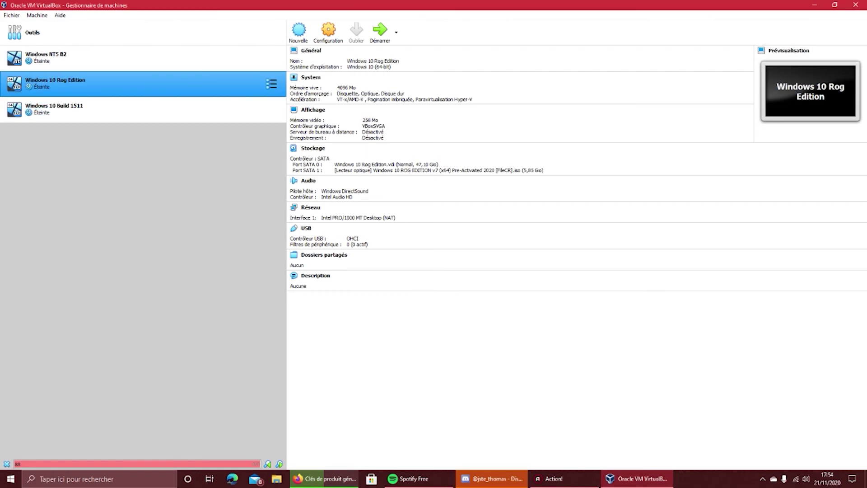